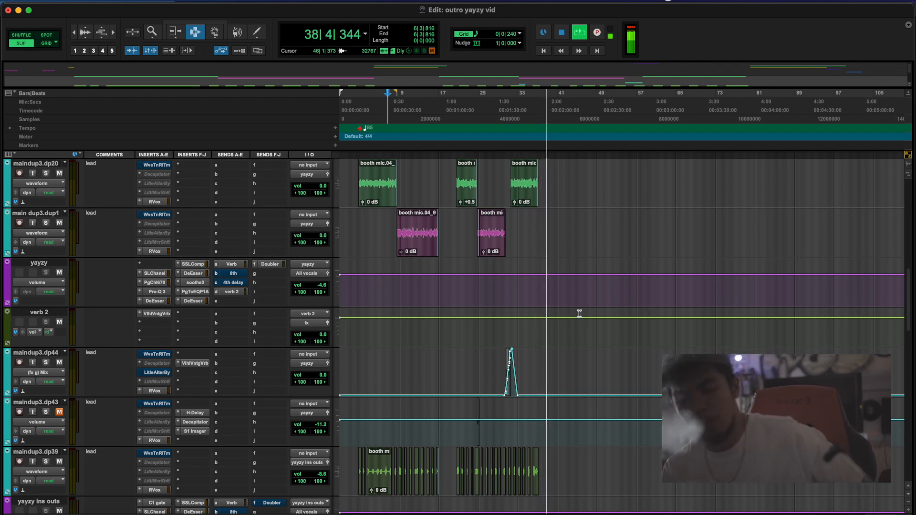
- Solo the beat on 2 track near its start and compare it with the Virtual Tape Machines insert active and bypassed
{"action": "scroll", "coordinate": [544, 248], "scroll_direction": "up", "scroll_amount": 15}
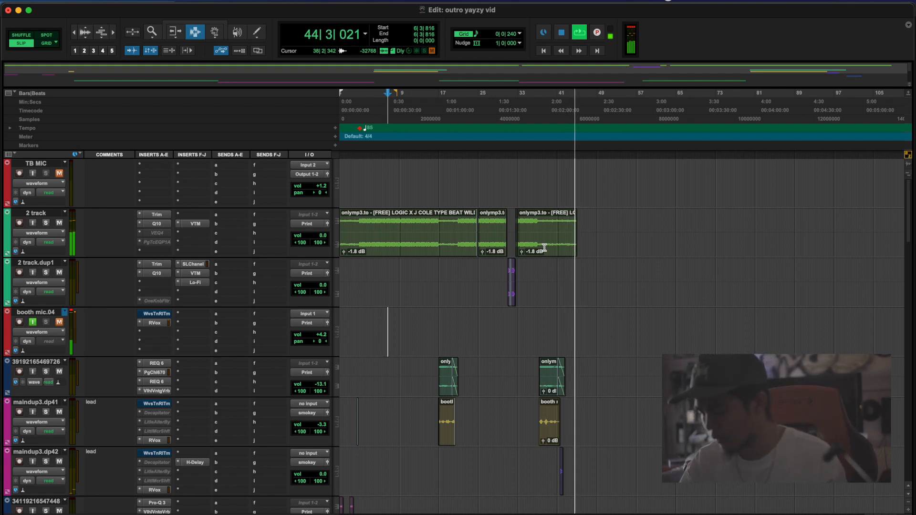
{"action": "left_click", "coordinate": [370, 229]}
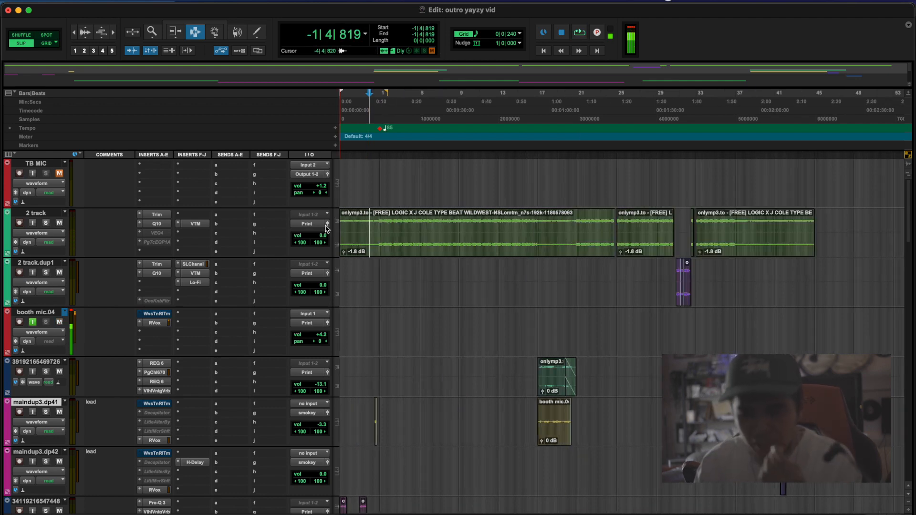
{"action": "left_click", "coordinate": [375, 226]}
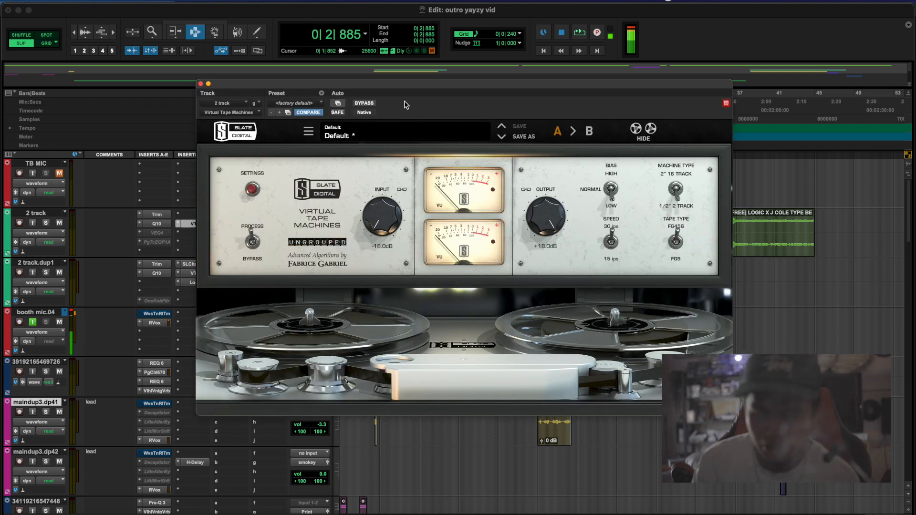
{"action": "left_click_drag", "start_coordinate": [404, 97], "coordinate": [384, 96]}
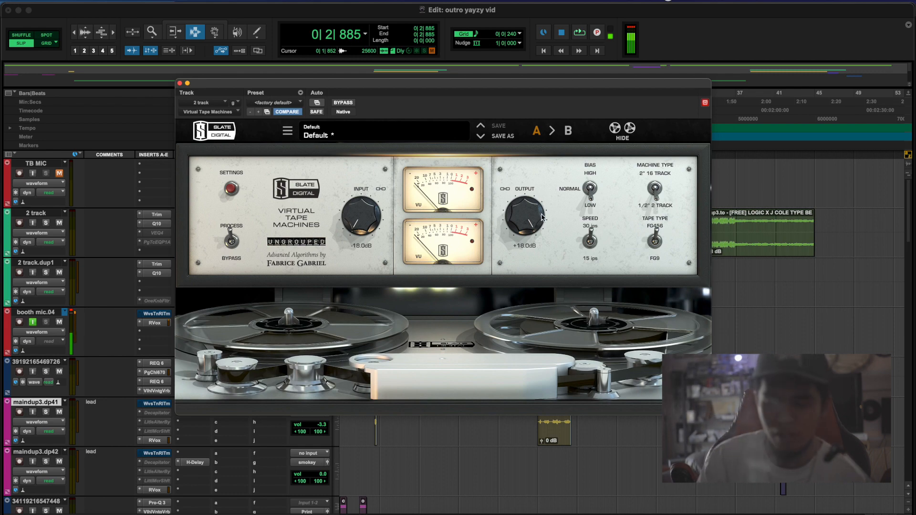
{"action": "left_click_drag", "start_coordinate": [243, 90], "coordinate": [260, 265]}
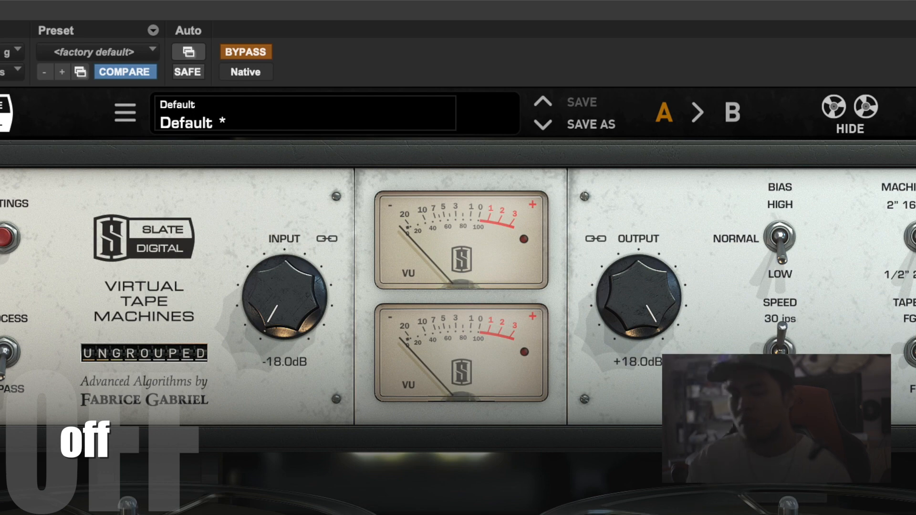
{"action": "left_click", "coordinate": [229, 46]}
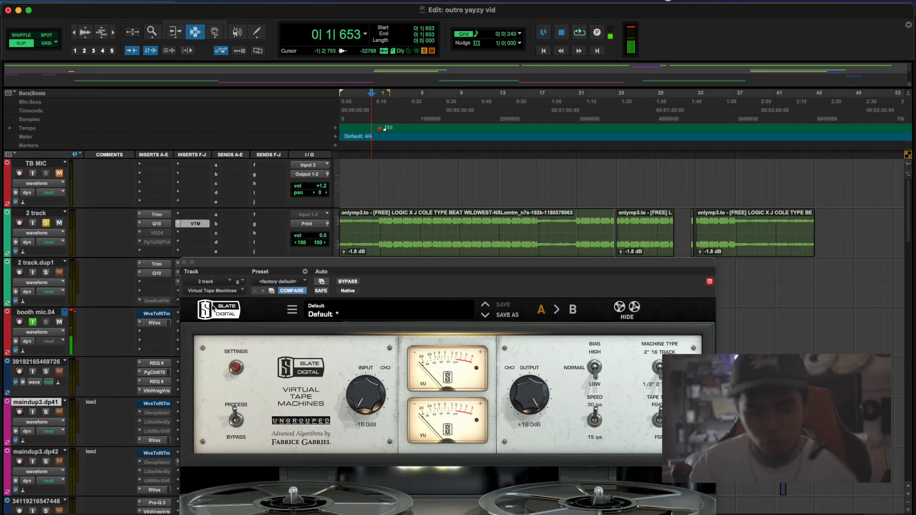
{"action": "left_click", "coordinate": [185, 262]}
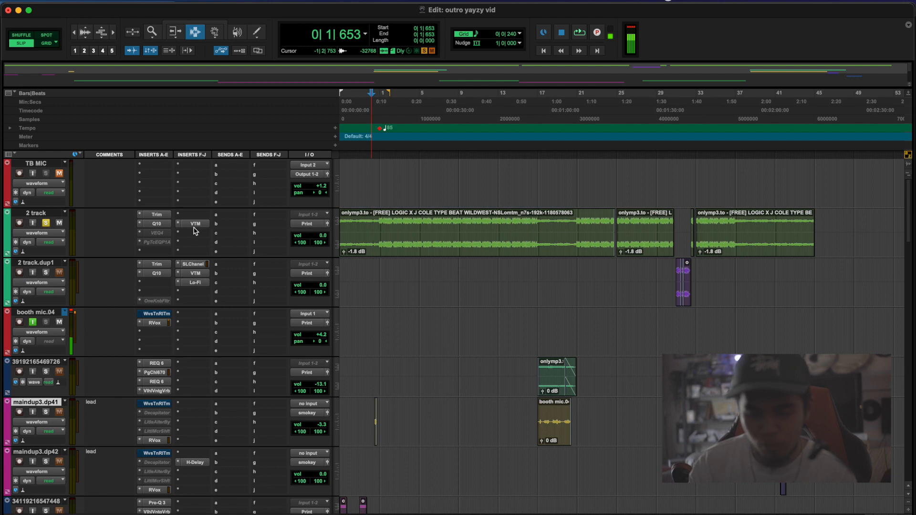
- Solo and play 2 track.dup1 at its short clip just before bar 33, and inspect its Lo-Fi insert settings
{"action": "left_click", "coordinate": [676, 233]}
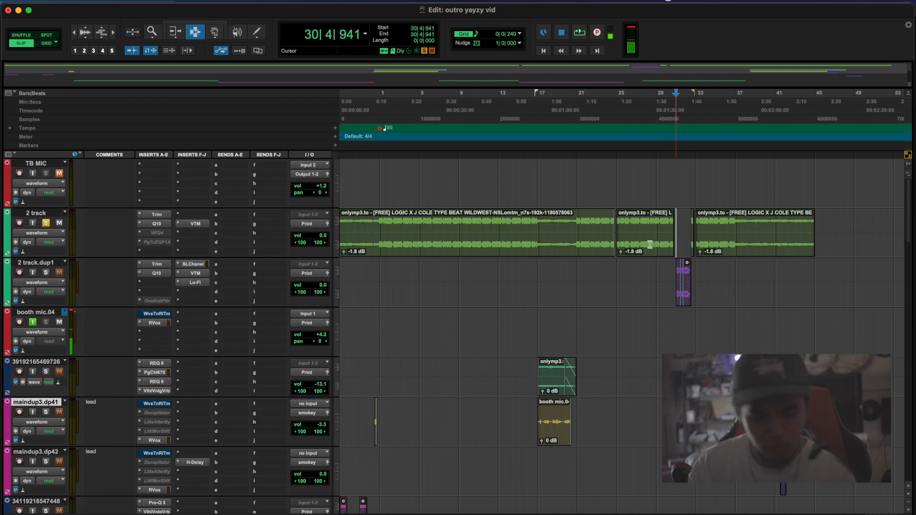
{"action": "left_click", "coordinate": [45, 272]}
{"action": "key", "text": "space"}
{"action": "key", "text": "space"}
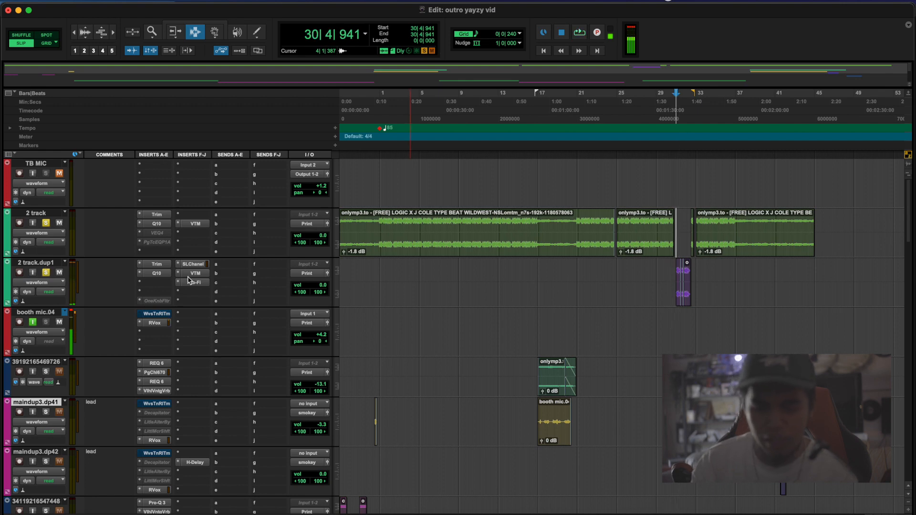
{"action": "left_click", "coordinate": [196, 283]}
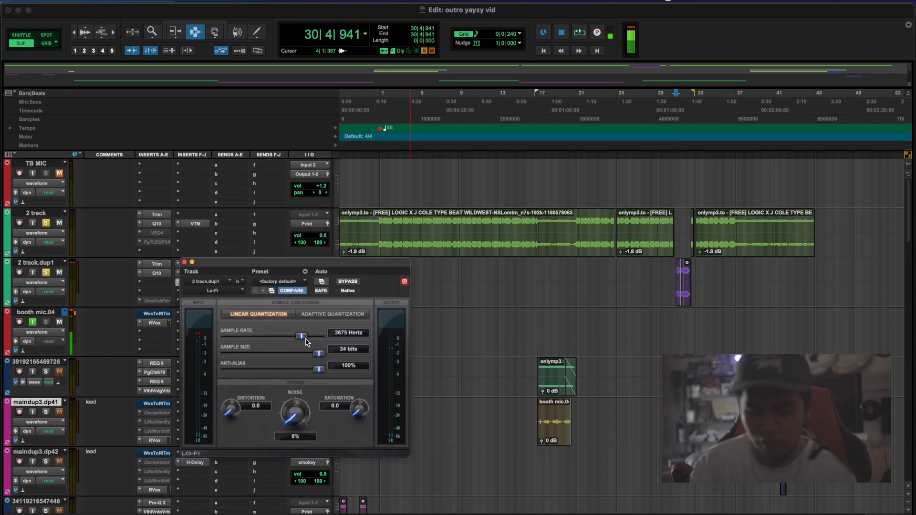
{"action": "left_click", "coordinate": [185, 262]}
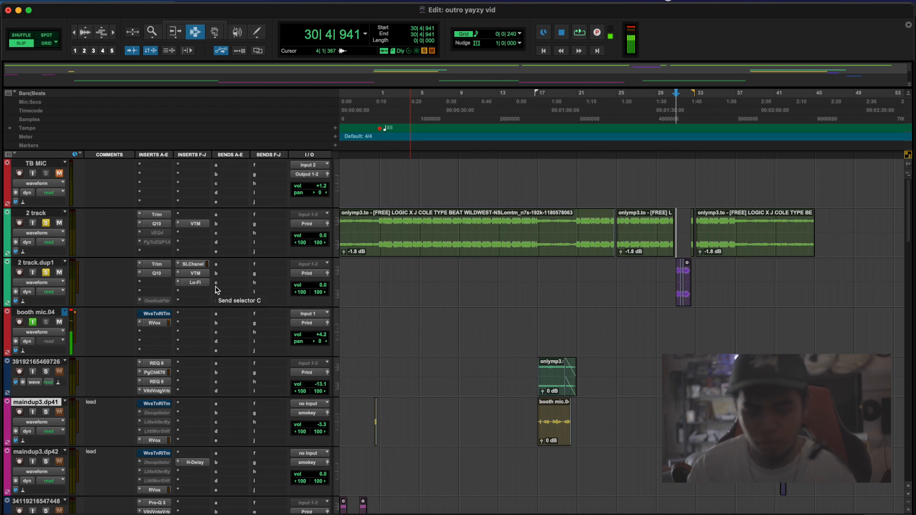
{"action": "scroll", "coordinate": [164, 251], "scroll_direction": "down", "scroll_amount": 5}
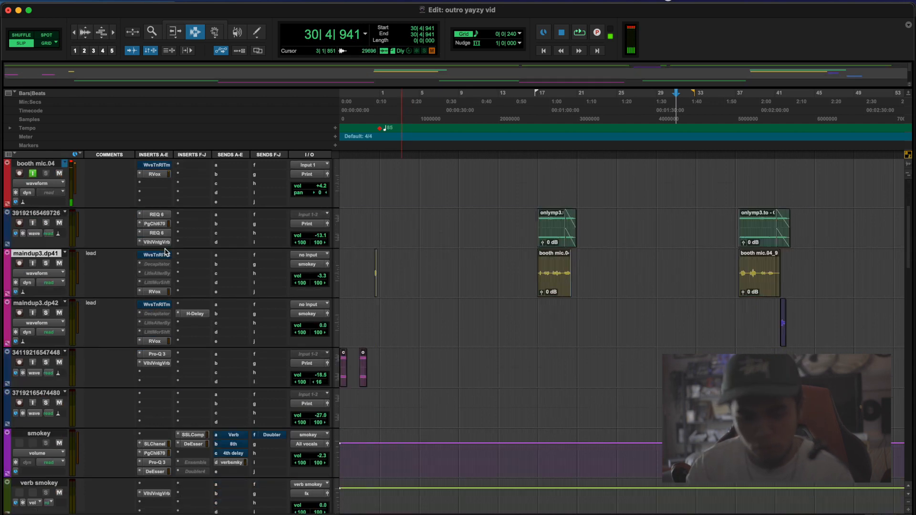
{"action": "left_click", "coordinate": [382, 256]}
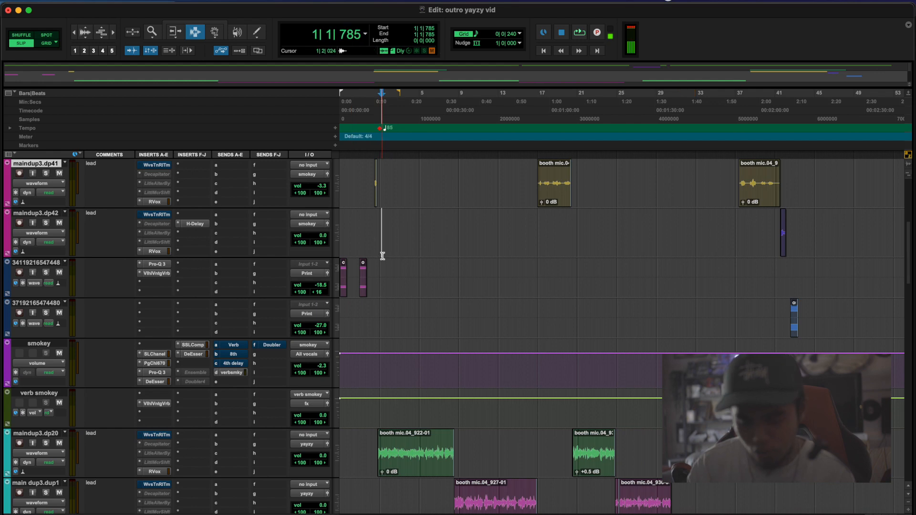
{"action": "key", "text": "Return"}
{"action": "key", "text": "t"}
{"action": "key", "text": "t"}
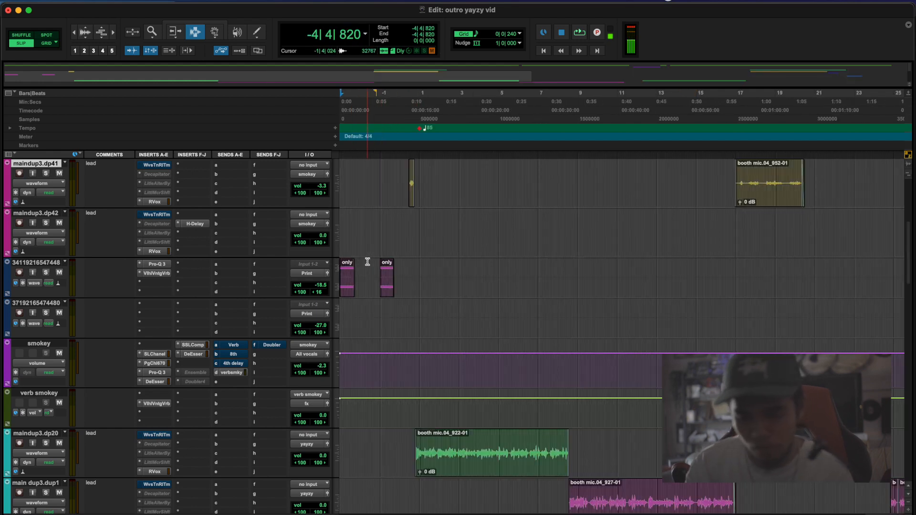
{"action": "left_click_drag", "start_coordinate": [417, 329], "coordinate": [311, 335]}
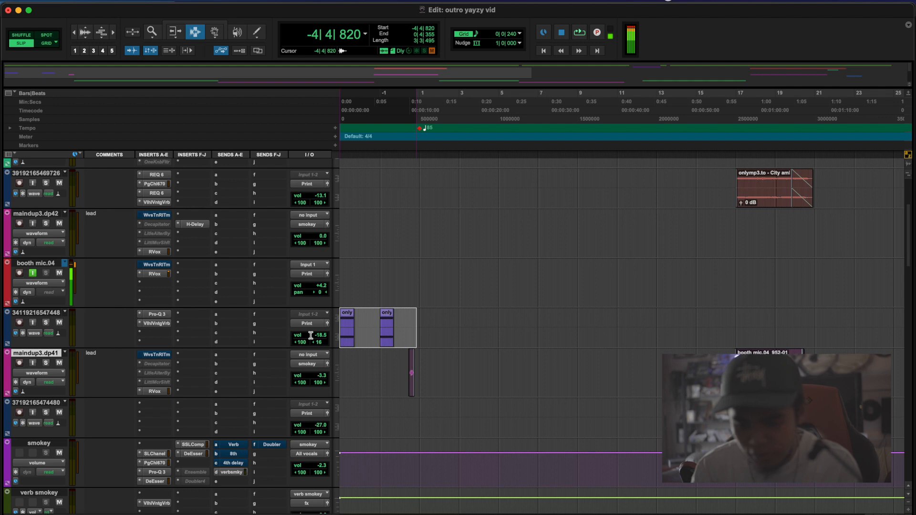
{"action": "left_click", "coordinate": [350, 330]}
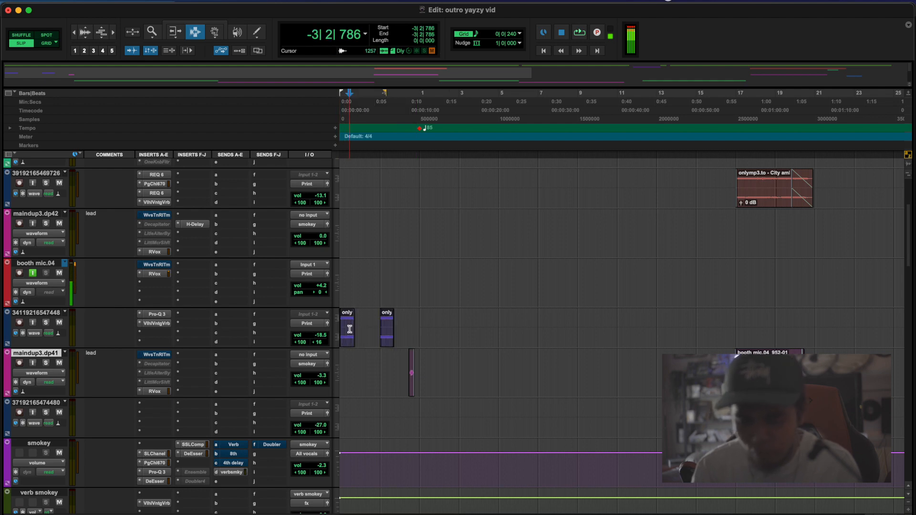
{"action": "left_click", "coordinate": [157, 324]}
{"action": "left_click_drag", "start_coordinate": [340, 270], "coordinate": [241, 160]}
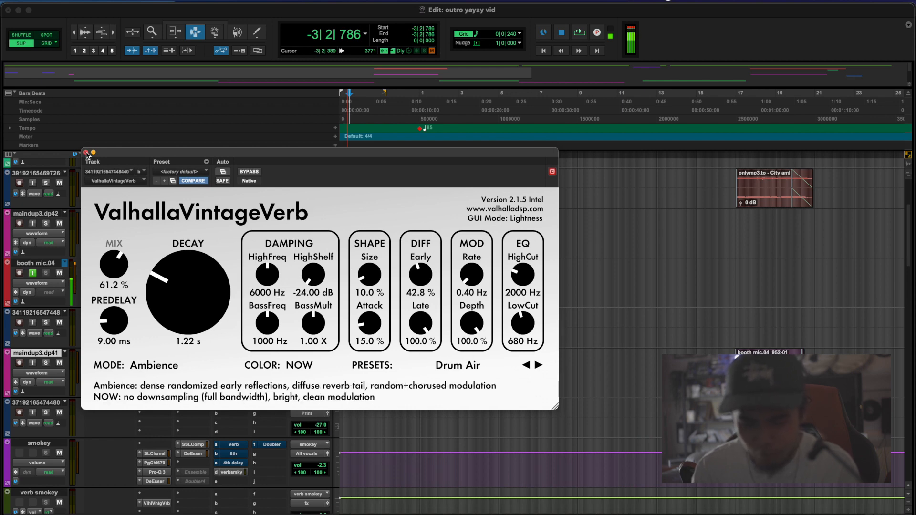
{"action": "left_click_drag", "start_coordinate": [119, 155], "coordinate": [463, 248]}
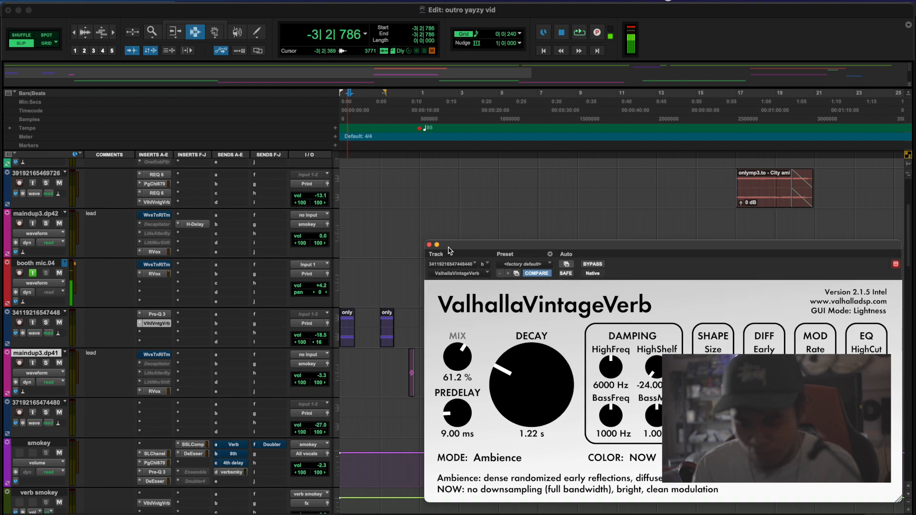
{"action": "key", "text": "Return"}
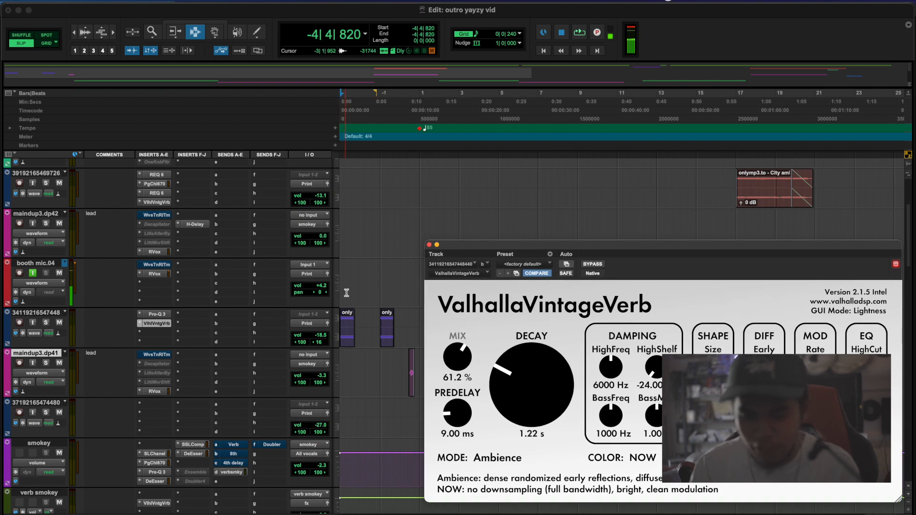
- Play the soloed intro clips with the ValhallaVintageVerb mix at 0 %, and raise the mix to 66.9 %
{"action": "left_click", "coordinate": [46, 322]}
{"action": "key", "text": "space"}
{"action": "left_click_drag", "start_coordinate": [457, 356], "coordinate": [457, 372]}
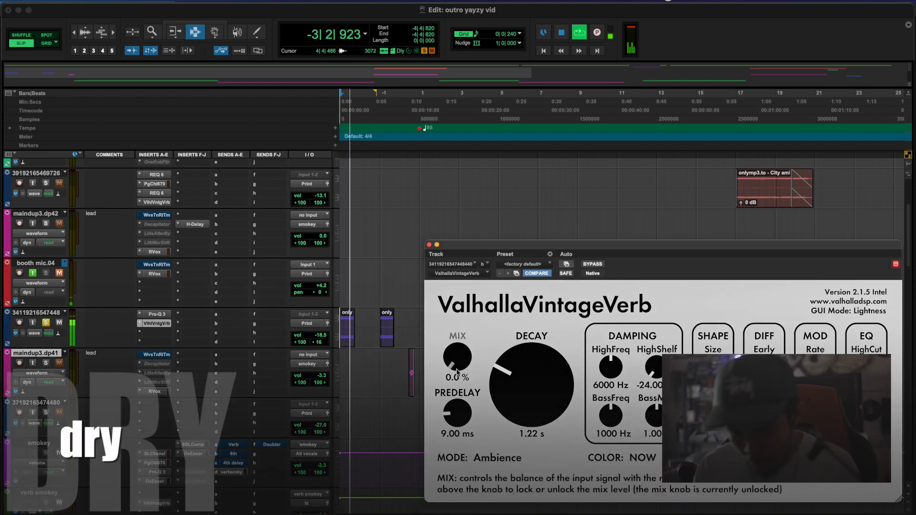
{"action": "left_click_drag", "start_coordinate": [457, 373], "coordinate": [462, 352]}
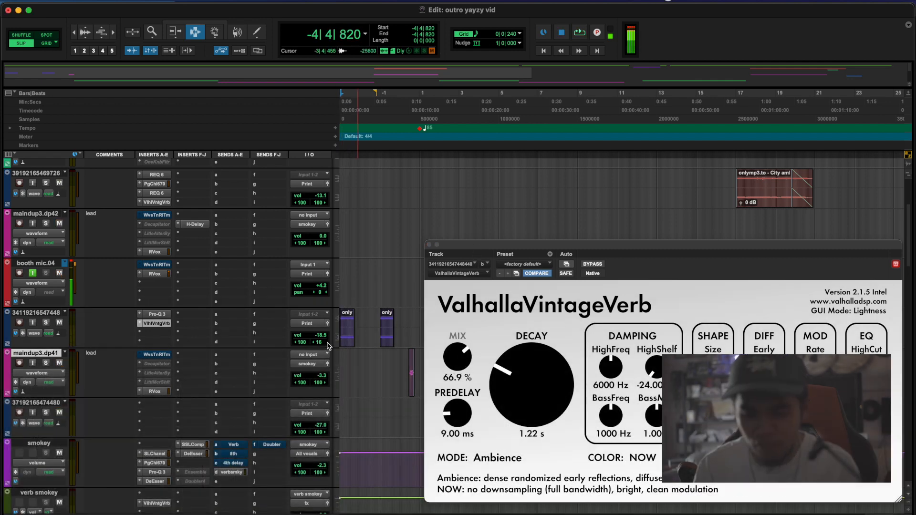
{"action": "left_click", "coordinate": [431, 252]}
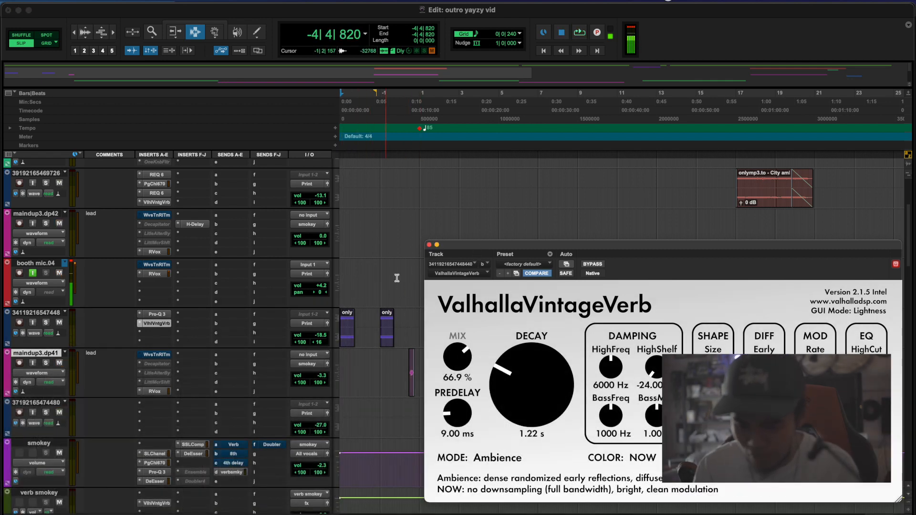
{"action": "left_click", "coordinate": [429, 245]}
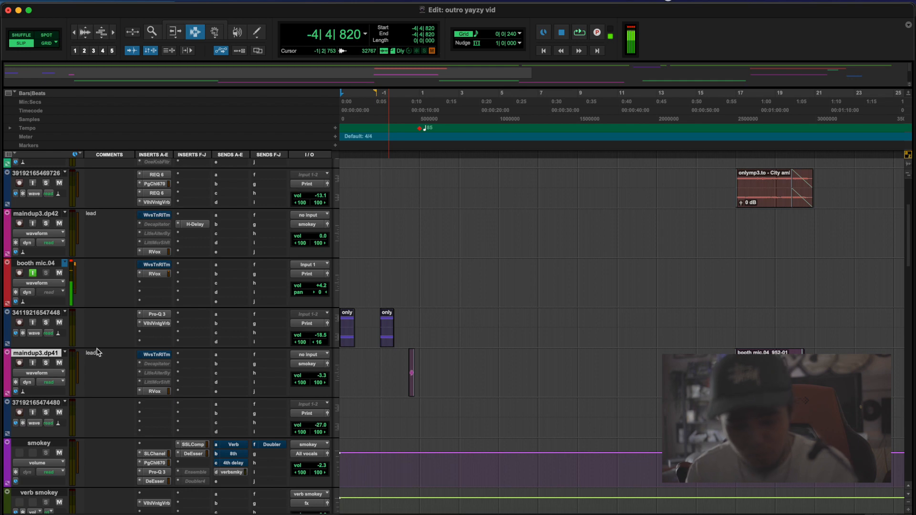
- Place the playhead at the short clip near the start of maindup3.dp41
{"action": "scroll", "coordinate": [56, 360], "scroll_direction": "down", "scroll_amount": 1}
{"action": "left_click", "coordinate": [409, 354]}
{"action": "scroll", "coordinate": [397, 353], "scroll_direction": "right", "scroll_amount": 3}
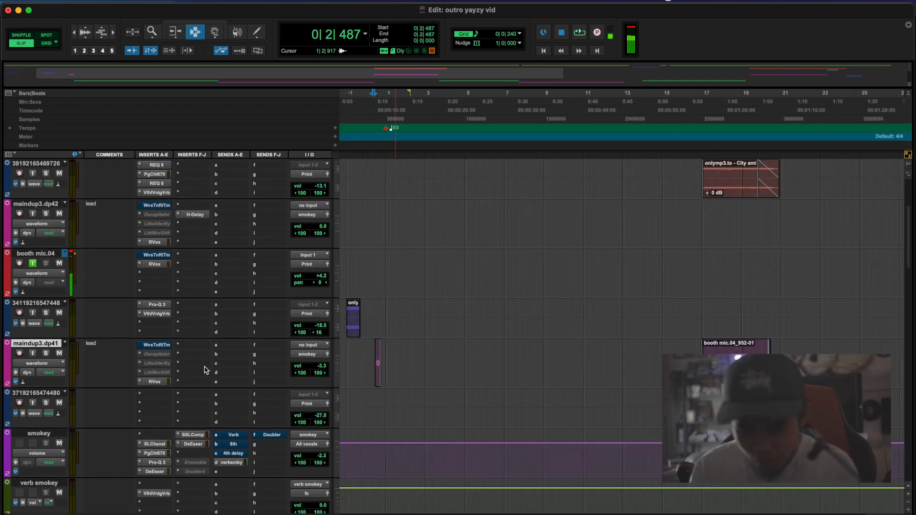
{"action": "scroll", "coordinate": [381, 352], "scroll_direction": "down", "scroll_amount": 4}
{"action": "scroll", "coordinate": [382, 352], "scroll_direction": "left", "scroll_amount": 3}
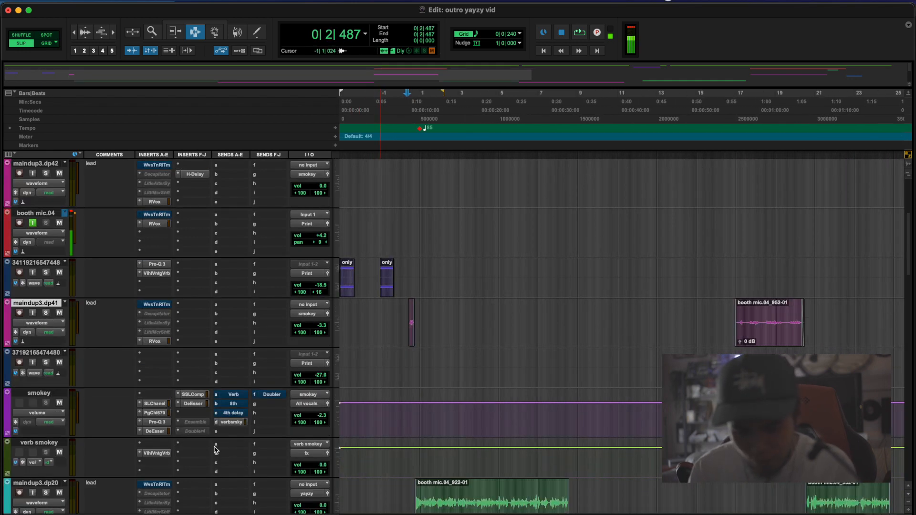
- Inspect the SSLChannel filter, EQ and dynamics settings on the smokey bus
{"action": "left_click", "coordinate": [166, 406]}
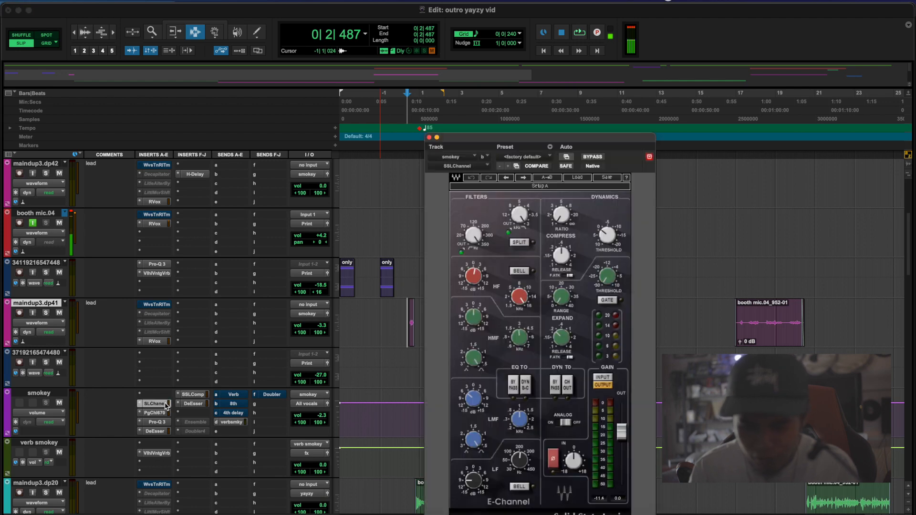
{"action": "left_click", "coordinate": [167, 405]}
{"action": "left_click", "coordinate": [167, 406]}
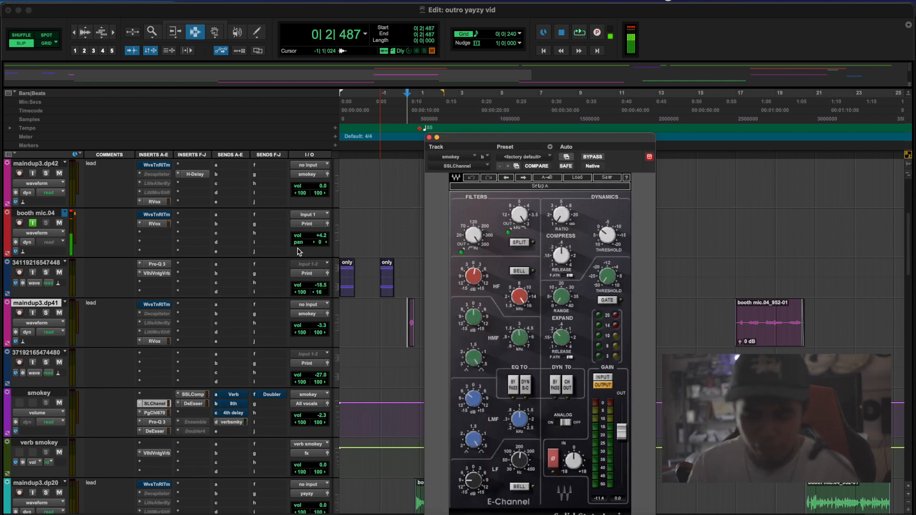
{"action": "left_click_drag", "start_coordinate": [469, 138], "coordinate": [268, 100]}
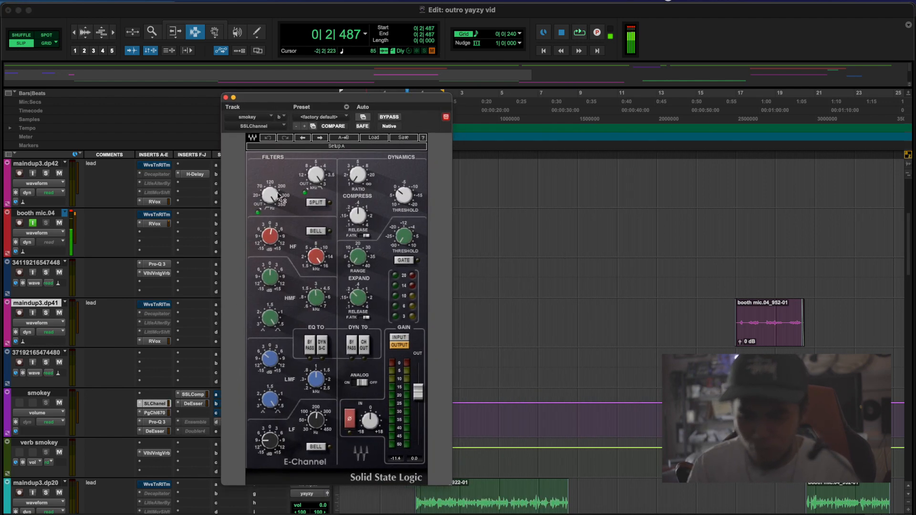
{"action": "key", "text": "super+w"}
- Inspect the ValhallaVintageVerb settings on verb smokey and open the smokey bus's send level to it
{"action": "left_click", "coordinate": [230, 423]}
{"action": "left_click", "coordinate": [230, 423]}
{"action": "scroll", "coordinate": [235, 412], "scroll_direction": "down", "scroll_amount": 1}
{"action": "left_click", "coordinate": [166, 404]}
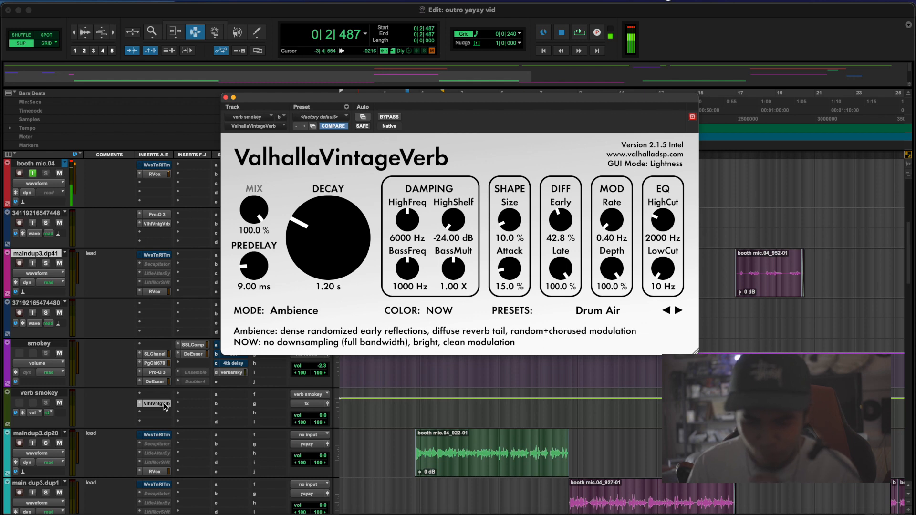
{"action": "left_click", "coordinate": [165, 405]}
{"action": "left_click", "coordinate": [232, 373]}
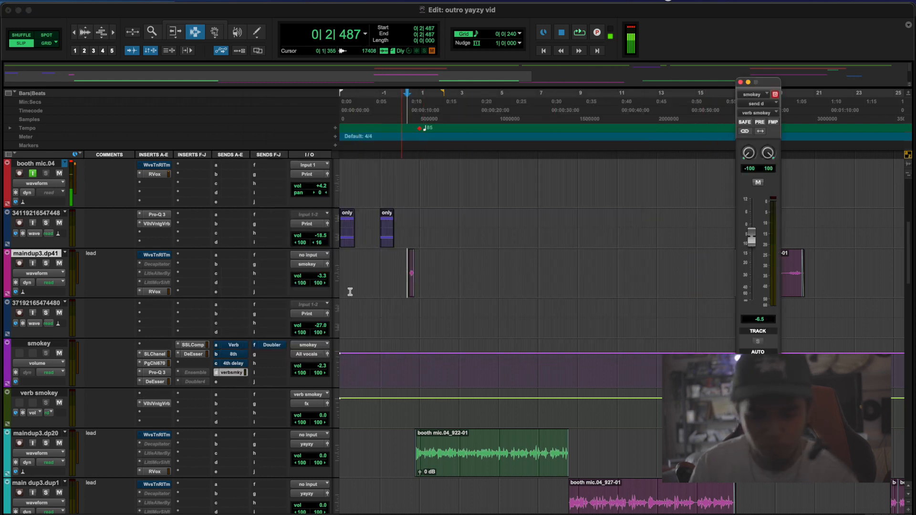
- Examine the Pro-Q 3 curve and the second DeEsser's settings on the smokey bus
{"action": "left_click", "coordinate": [165, 363]}
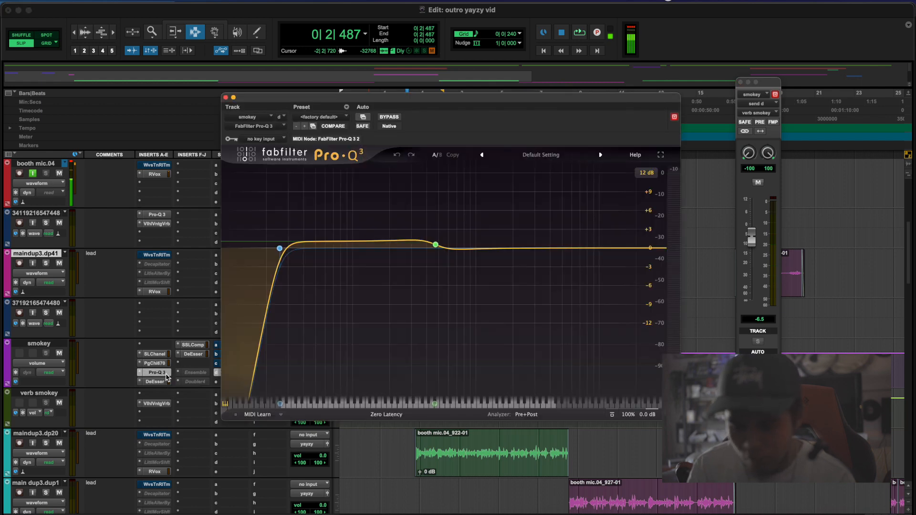
{"action": "left_click", "coordinate": [162, 373]}
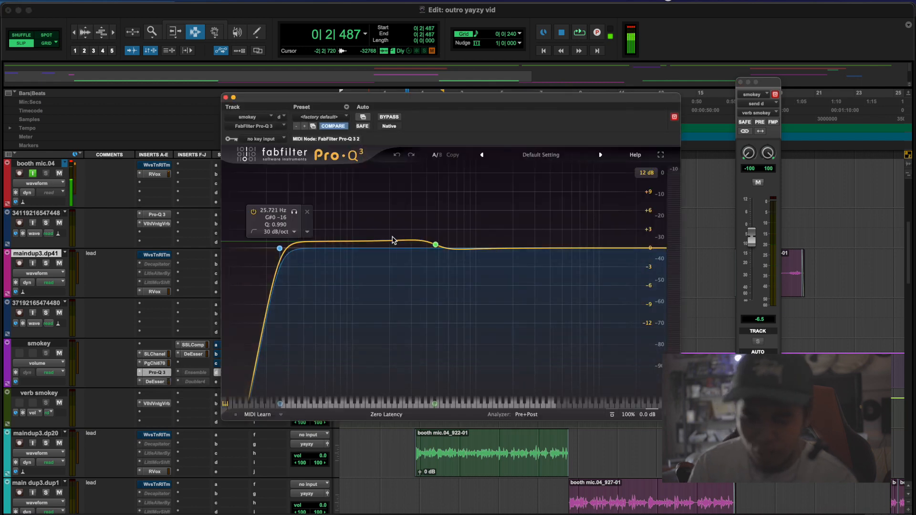
{"action": "left_click", "coordinate": [193, 345]}
{"action": "left_click", "coordinate": [197, 355]}
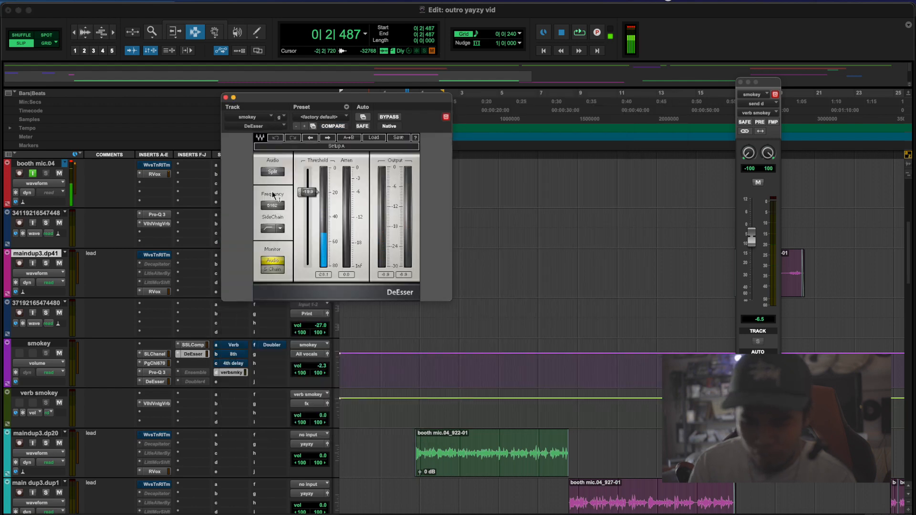
{"action": "left_click", "coordinate": [225, 98]}
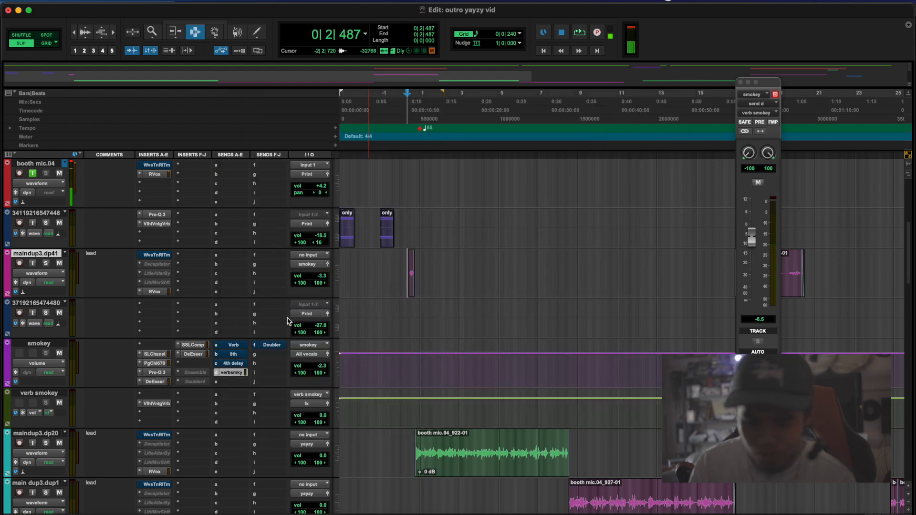
- Solo maindup3.dp41 and play it from just before its first short clip
{"action": "left_click", "coordinate": [405, 241]}
{"action": "left_click", "coordinate": [407, 246]}
{"action": "left_click", "coordinate": [406, 246]}
{"action": "key", "text": "space"}
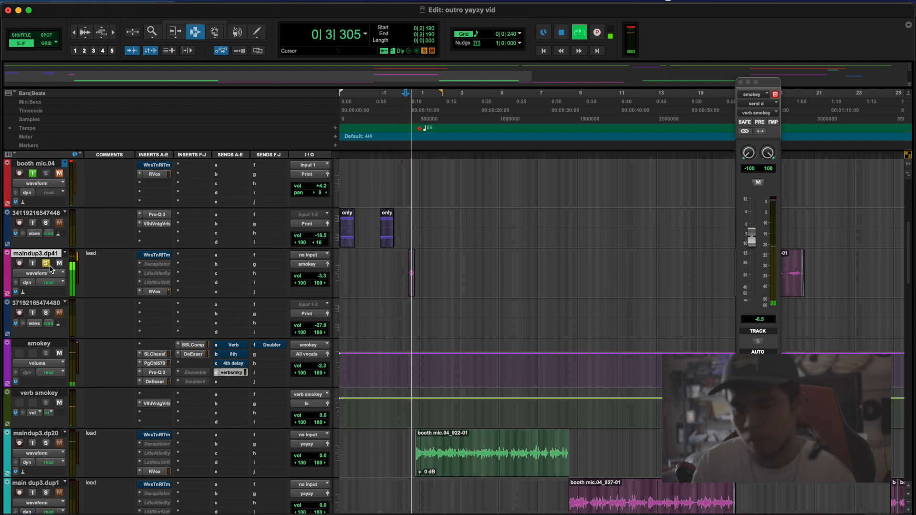
- Stop playback and move the booth mic.04 track to between verb smokey and maindup3.dp20
{"action": "key", "text": "space"}
{"action": "left_click", "coordinate": [422, 250]}
{"action": "left_click", "coordinate": [413, 250]}
{"action": "scroll", "coordinate": [414, 250], "scroll_direction": "down", "scroll_amount": 3}
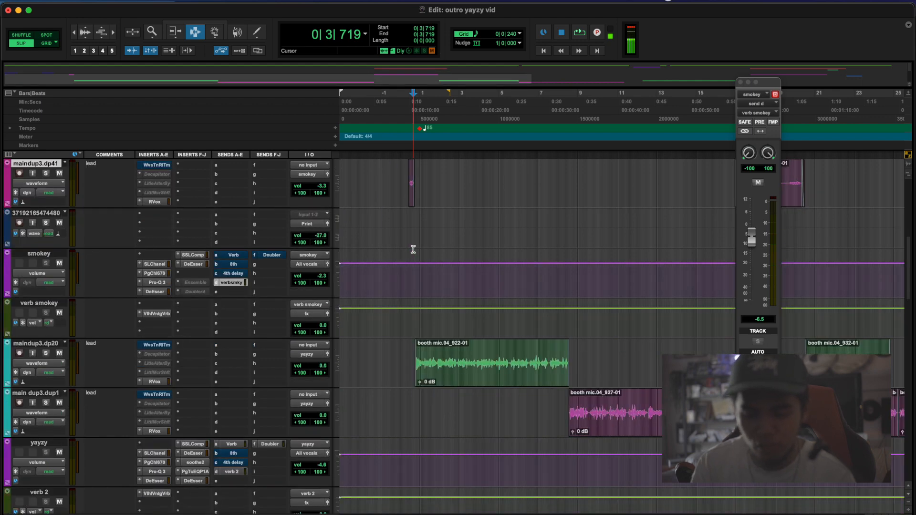
{"action": "scroll", "coordinate": [66, 259], "scroll_direction": "up", "scroll_amount": 5}
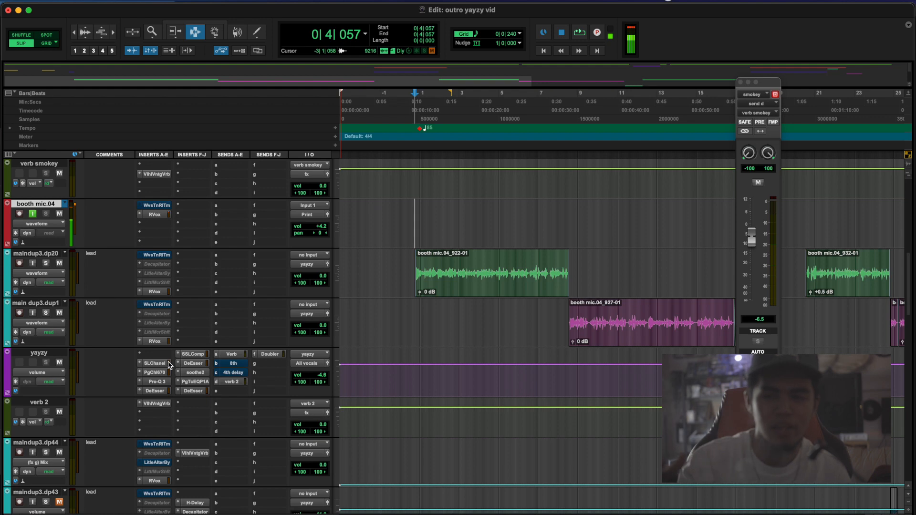
- Check the yayzy bus's SSLChannel, bypass the bus's inserts, and play maindup3.dp20 soloed to hear the dry vocal
{"action": "left_click", "coordinate": [152, 364]}
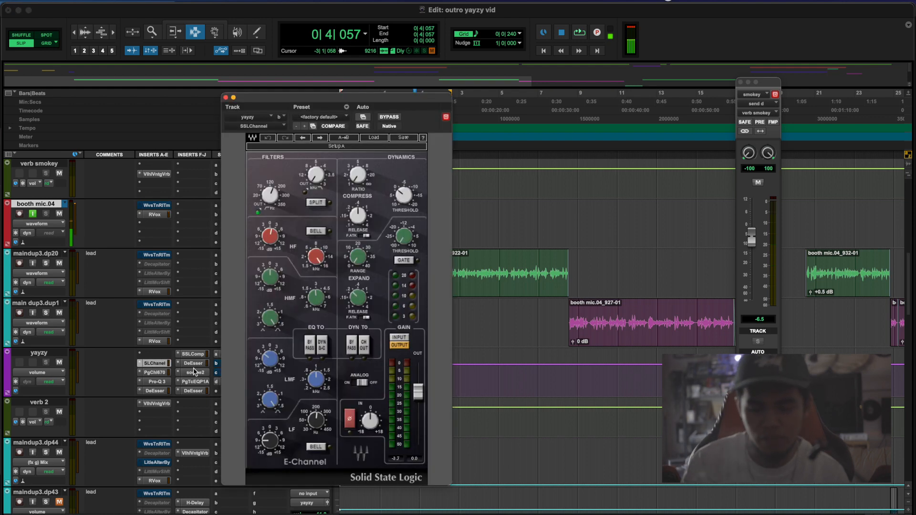
{"action": "left_click", "coordinate": [164, 367]}
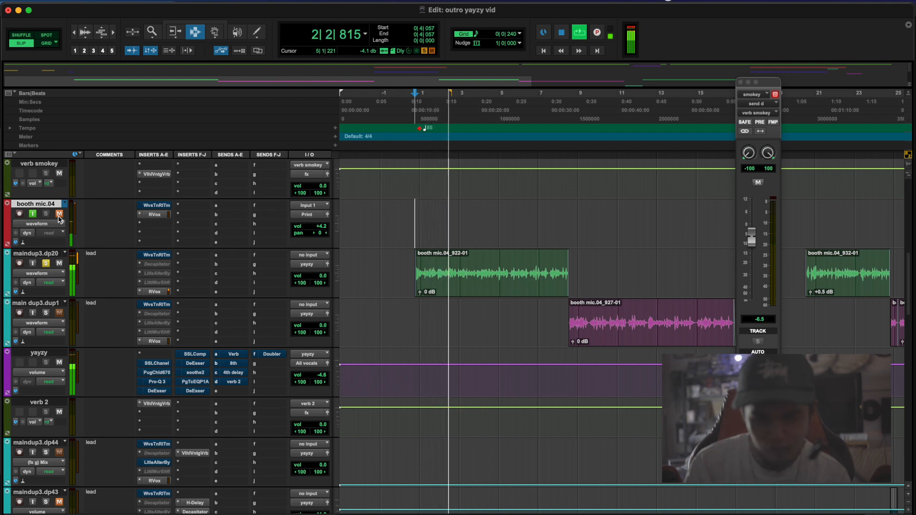
{"action": "key", "text": "space"}
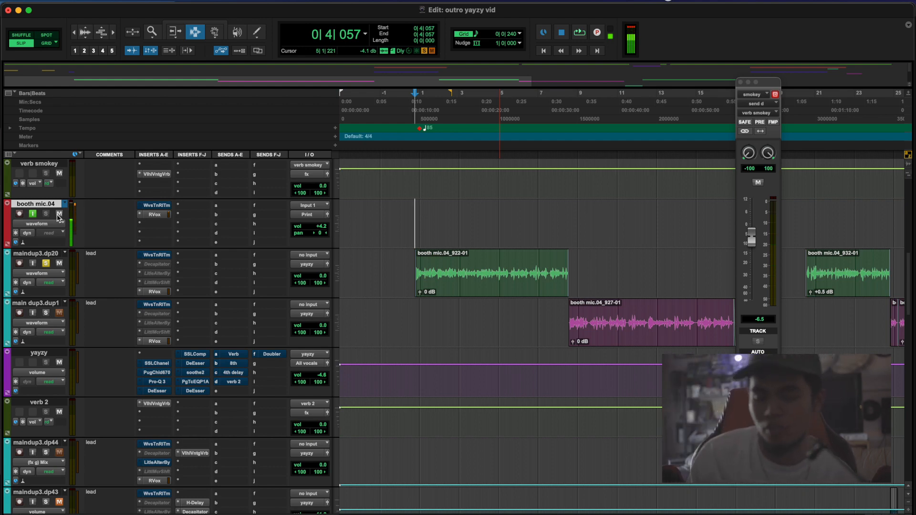
- Set the playback start just before the first maindup3.dp20 clip and inspect the SSLChannel filter on the yayzy bus
{"action": "left_click", "coordinate": [418, 230]}
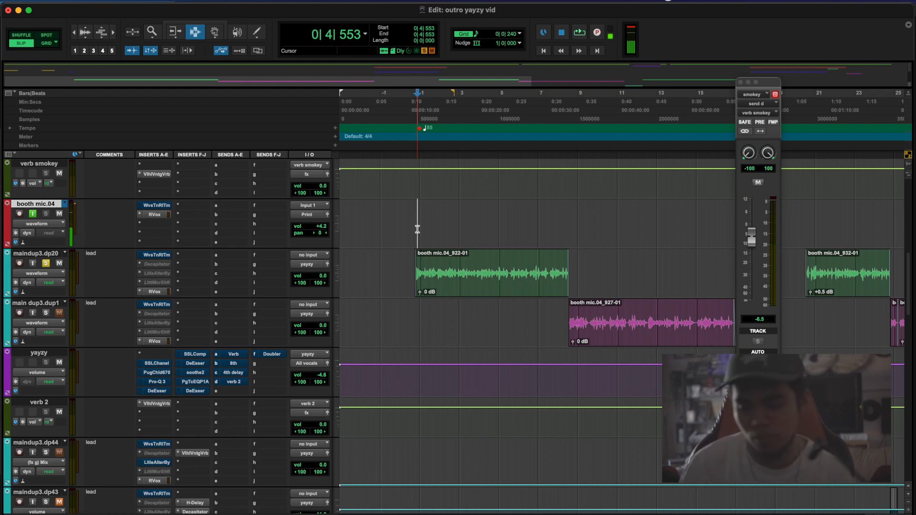
{"action": "left_click", "coordinate": [408, 224]}
{"action": "left_click", "coordinate": [151, 364]}
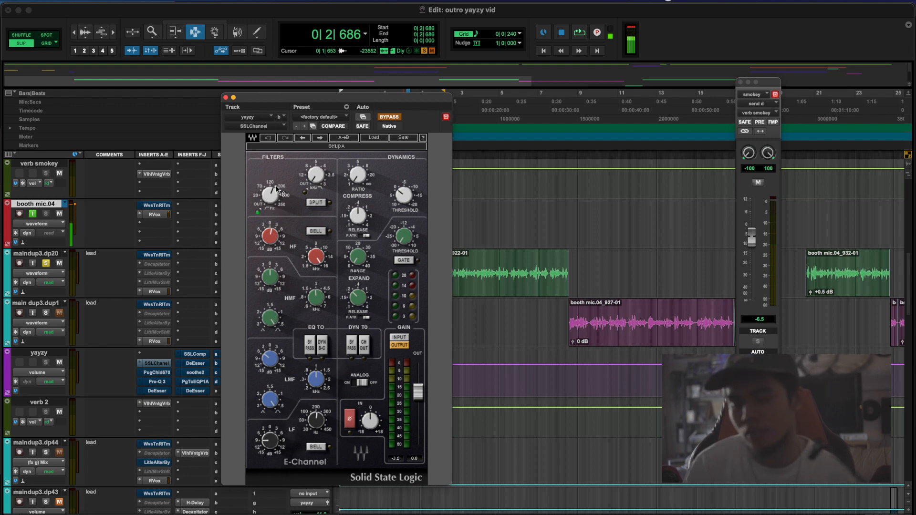
{"action": "mouse_move", "coordinate": [266, 198]}
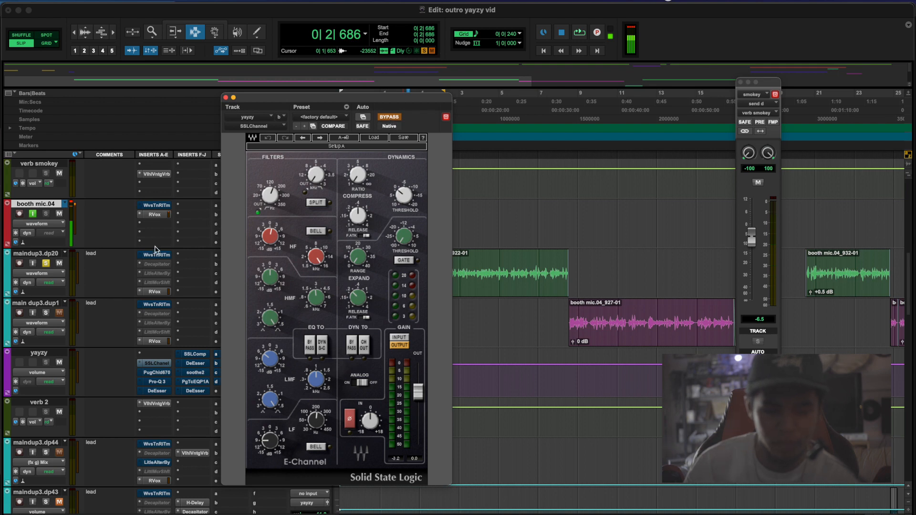
- Play the soloed vocal while comparing the yayzy SSLChannel bypassed and active, leaving the plug-in active
{"action": "key", "text": "space"}
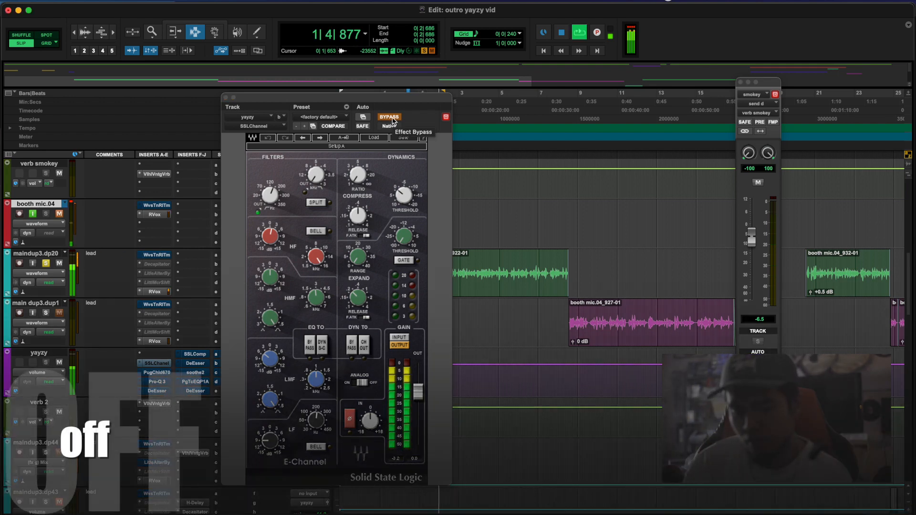
{"action": "left_click", "coordinate": [389, 117]}
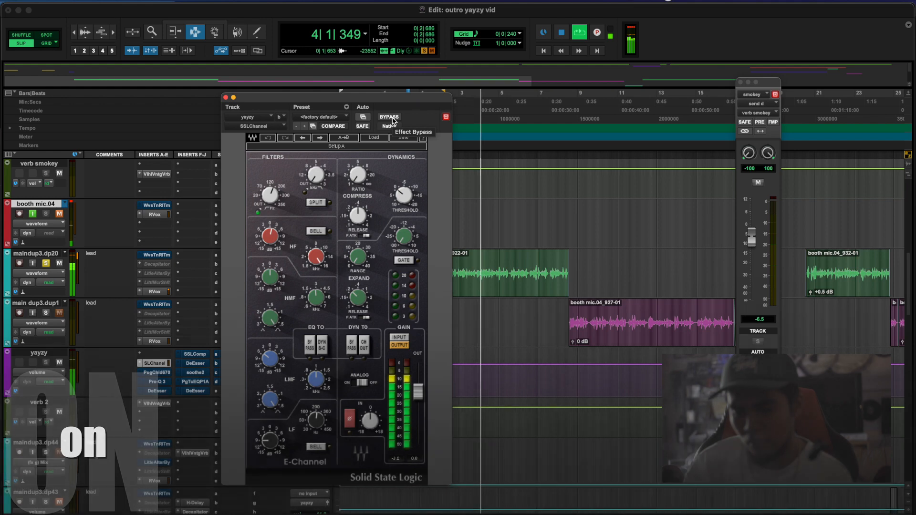
{"action": "left_click", "coordinate": [389, 117]}
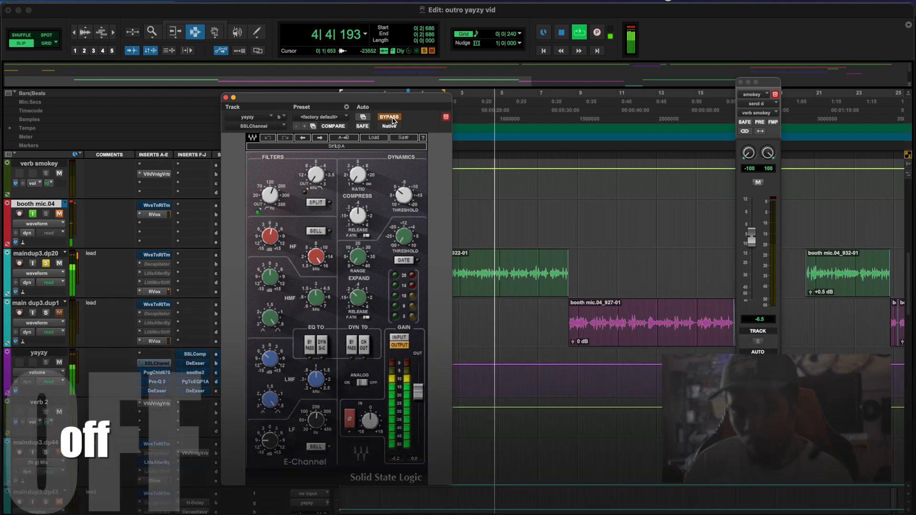
{"action": "left_click", "coordinate": [389, 117]}
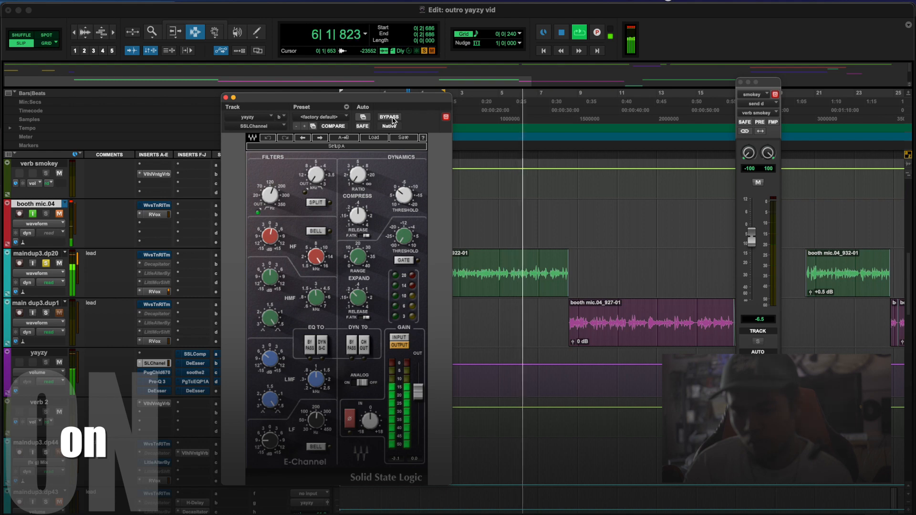
{"action": "key", "text": "space"}
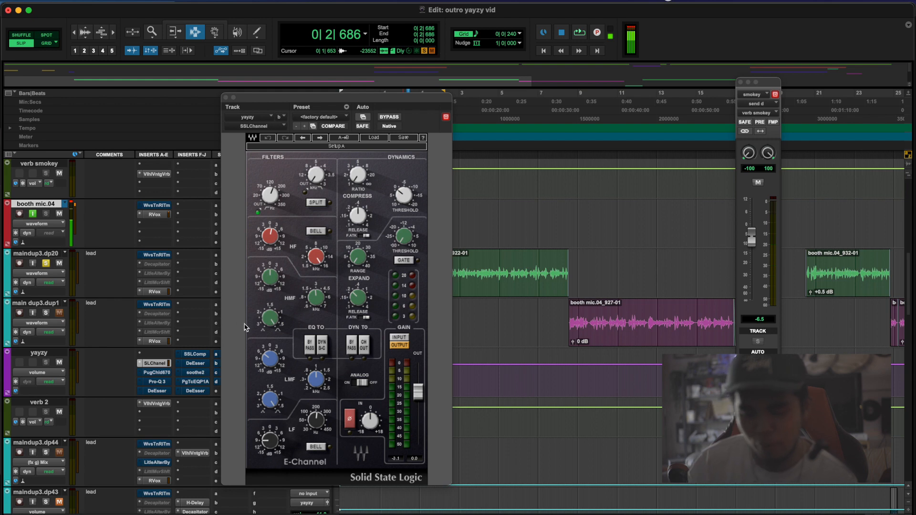
- Examine the LMF and HF bands of the yayzy SSLChannel and close the plug-in window
{"action": "left_click_drag", "start_coordinate": [311, 382], "coordinate": [318, 376]}
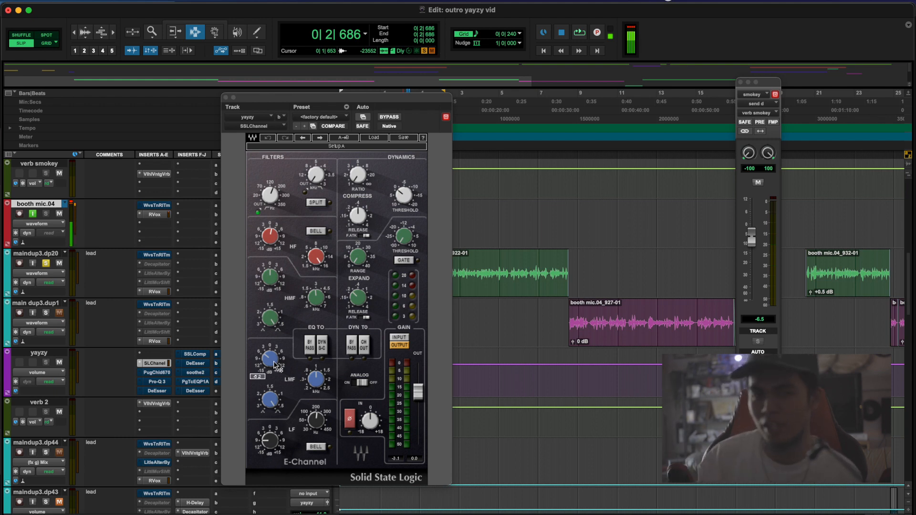
{"action": "scroll", "coordinate": [142, 386], "scroll_direction": "up", "scroll_amount": 5}
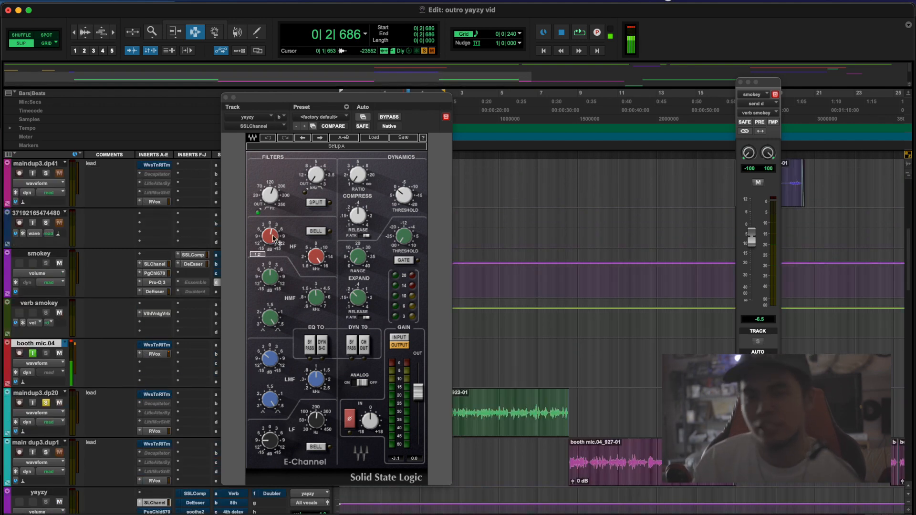
{"action": "left_click", "coordinate": [225, 99]}
{"action": "scroll", "coordinate": [215, 217], "scroll_direction": "down", "scroll_amount": 2}
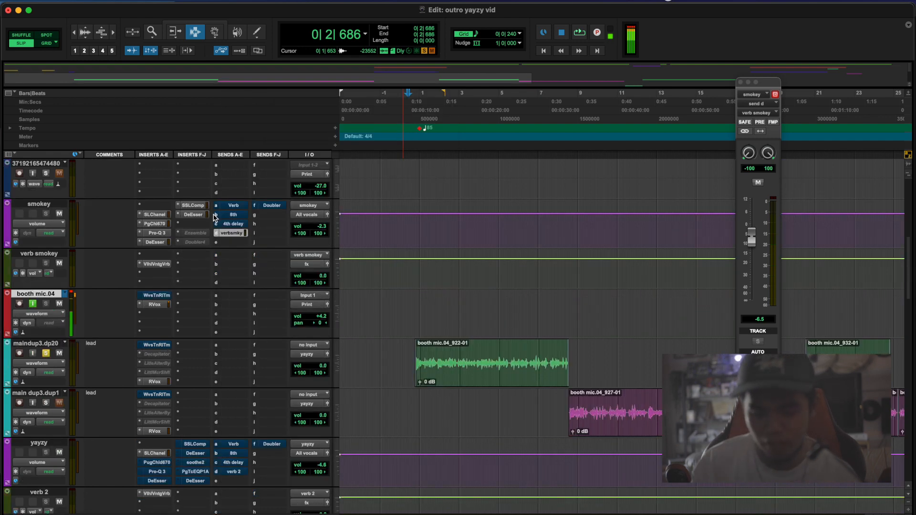
- Inspect the PuigChild 670 threshold on the yayzy bus and compare the vocal with it bypassed and active, leaving it active
{"action": "left_click", "coordinate": [165, 465]}
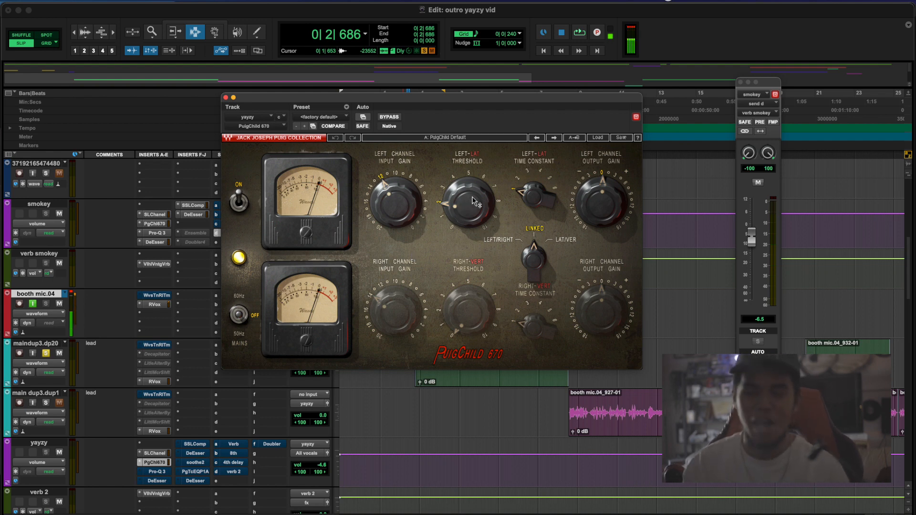
{"action": "mouse_move", "coordinate": [477, 210]}
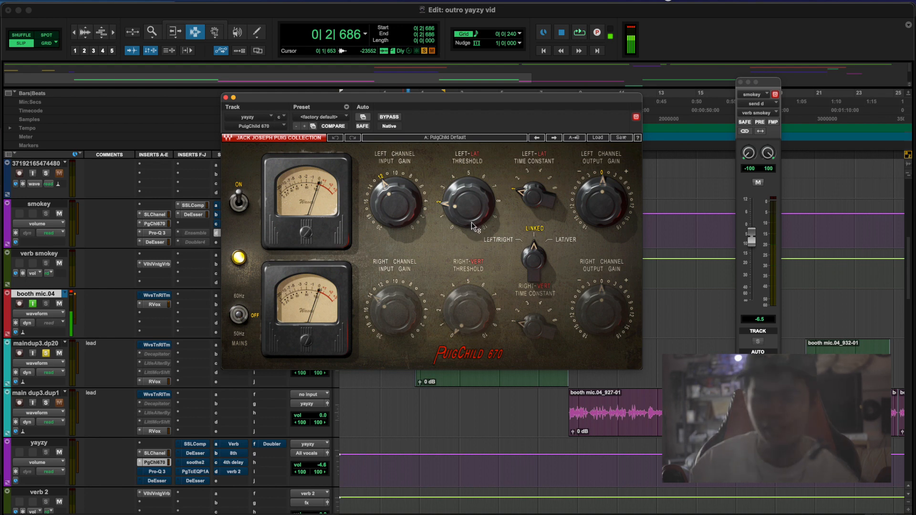
{"action": "mouse_move", "coordinate": [472, 226]}
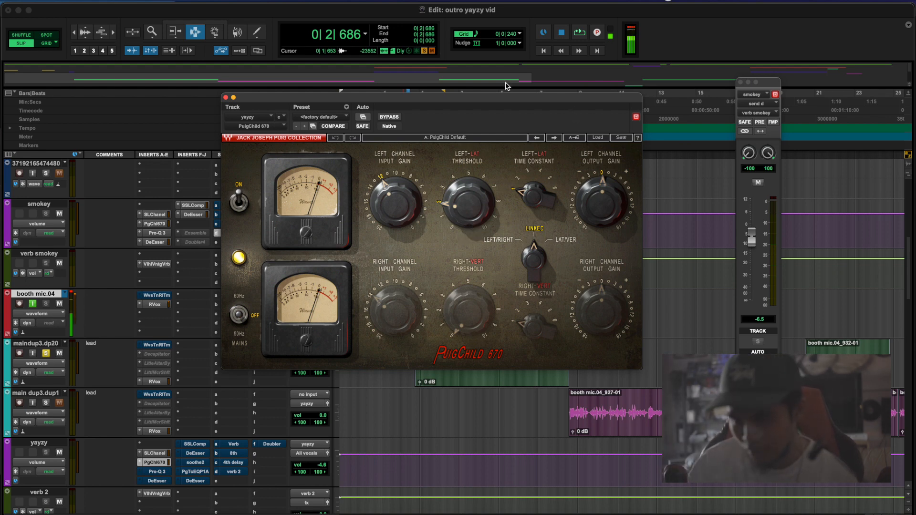
{"action": "left_click_drag", "start_coordinate": [503, 99], "coordinate": [474, 85]}
{"action": "left_click_drag", "start_coordinate": [498, 368], "coordinate": [504, 369]}
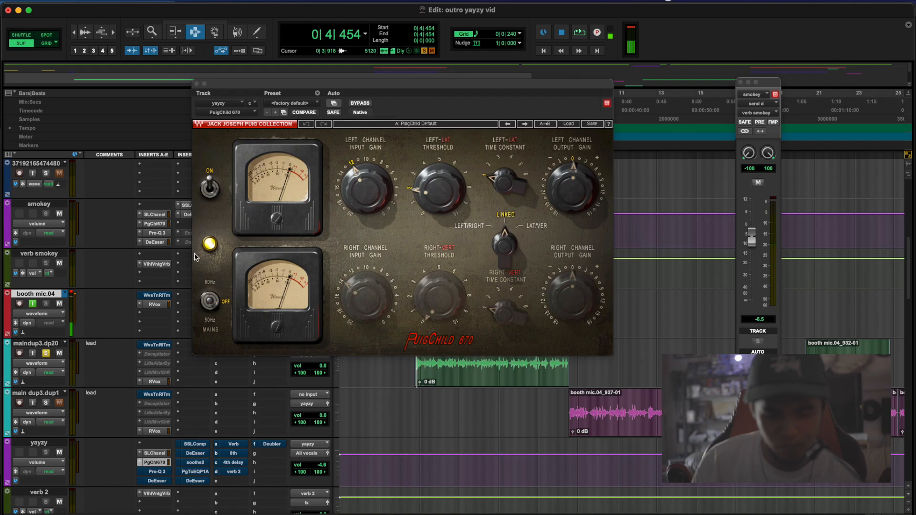
{"action": "left_click", "coordinate": [361, 103]}
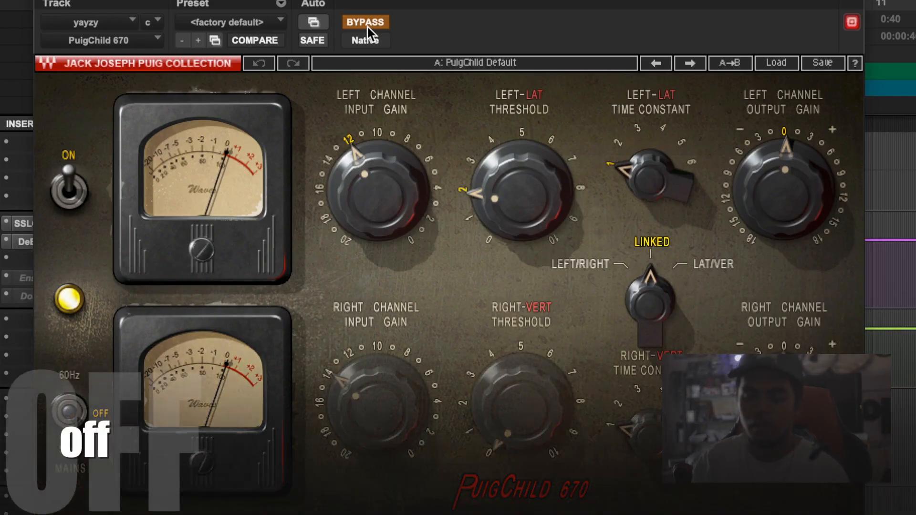
{"action": "left_click", "coordinate": [366, 22]}
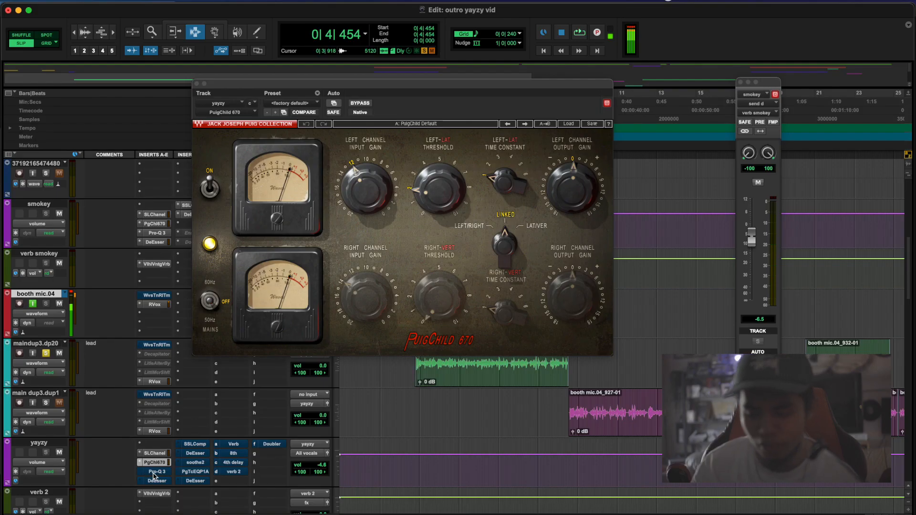
- Enable Pro-Q 3 on the yayzy bus and play the vocal while checking the 7410.5 Hz bell band
{"action": "left_click", "coordinate": [155, 472]}
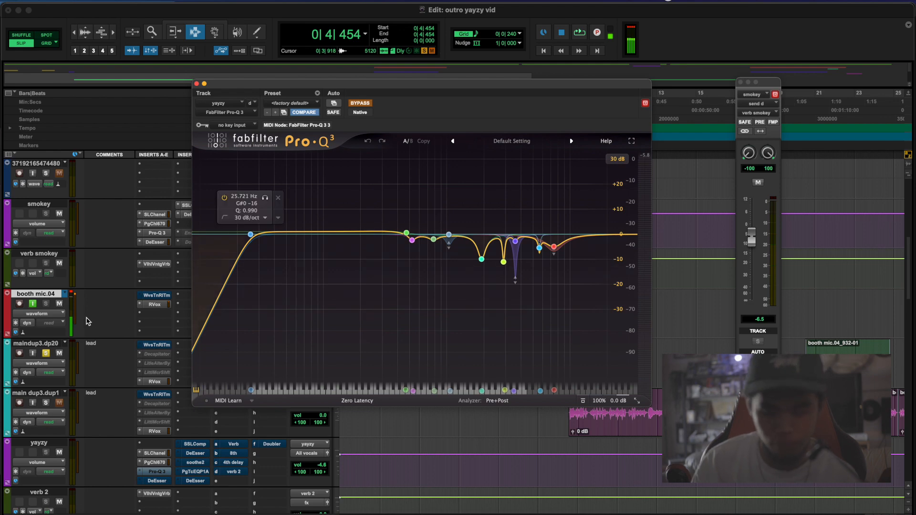
{"action": "left_click", "coordinate": [555, 246]}
{"action": "key", "text": "space"}
{"action": "key", "text": "space"}
{"action": "key", "text": "space"}
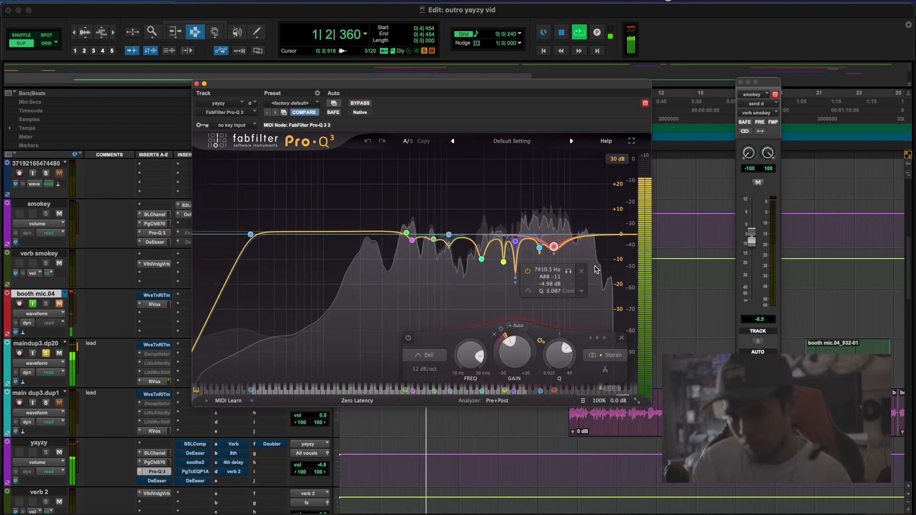
{"action": "left_click_drag", "start_coordinate": [570, 279], "coordinate": [553, 266]}
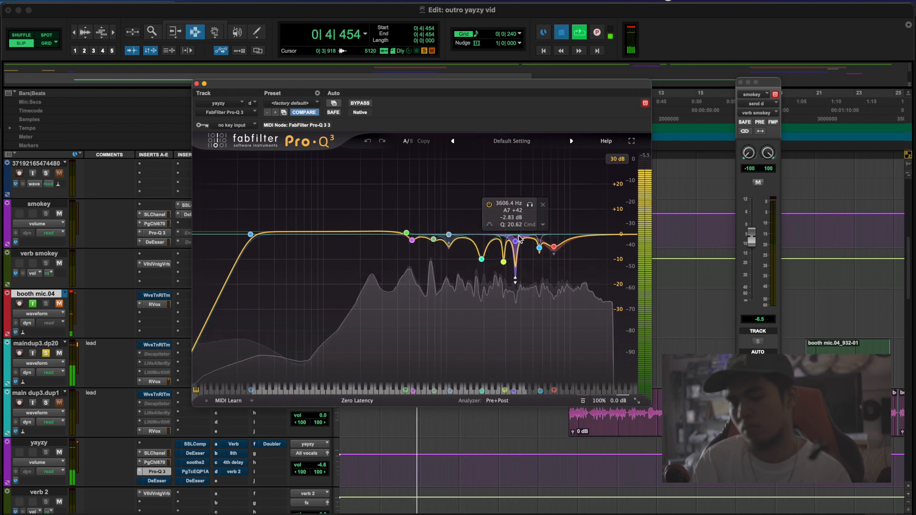
- Audition the 3606.4 Hz and 2895.7 Hz Pro-Q 3 bands in isolation on the yayzy vocal
{"action": "left_click_drag", "start_coordinate": [532, 211], "coordinate": [532, 211]}
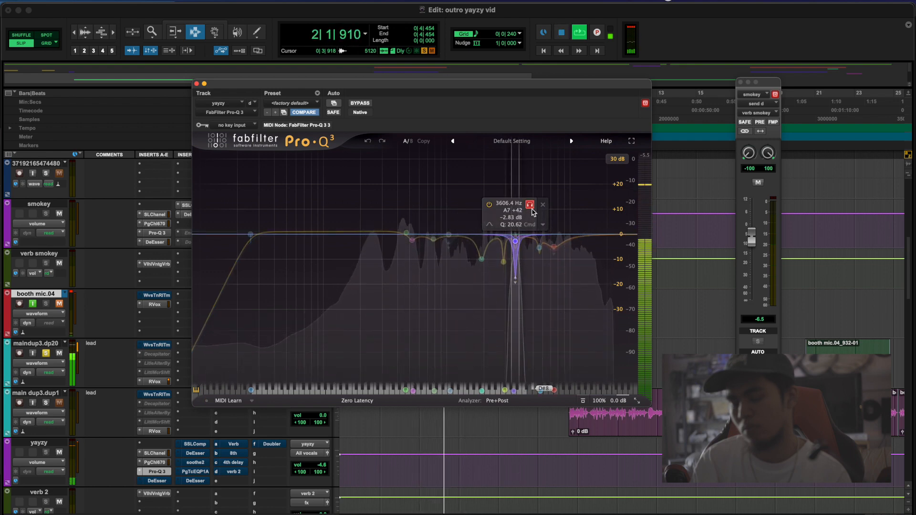
{"action": "left_click_drag", "start_coordinate": [532, 211], "coordinate": [532, 211]}
{"action": "left_click", "coordinate": [503, 263]}
{"action": "key", "text": "space"}
{"action": "key", "text": "space"}
{"action": "left_click_drag", "start_coordinate": [519, 280], "coordinate": [519, 279]}
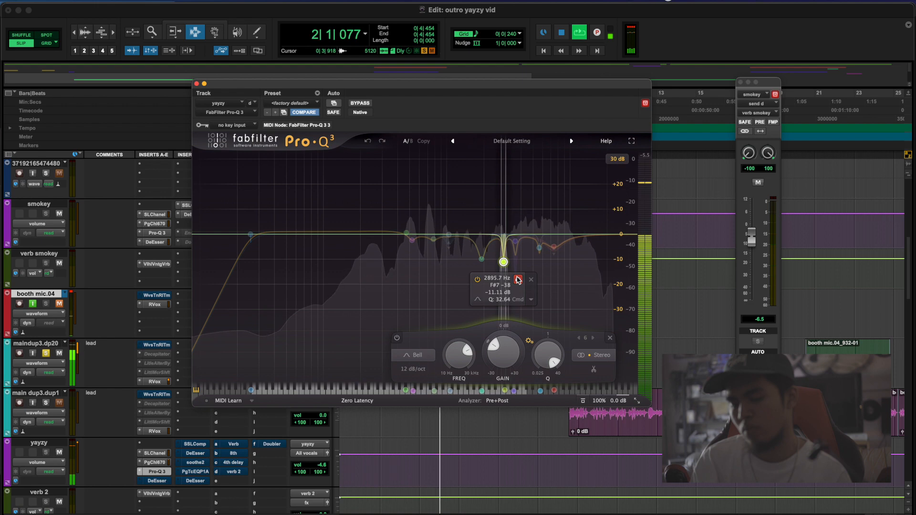
{"action": "left_click", "coordinate": [519, 280]}
- Restart playback and audition the 1921.1 Hz and 1043.0 Hz Pro-Q 3 bands in isolation
{"action": "key", "text": "space"}
{"action": "key", "text": "space"}
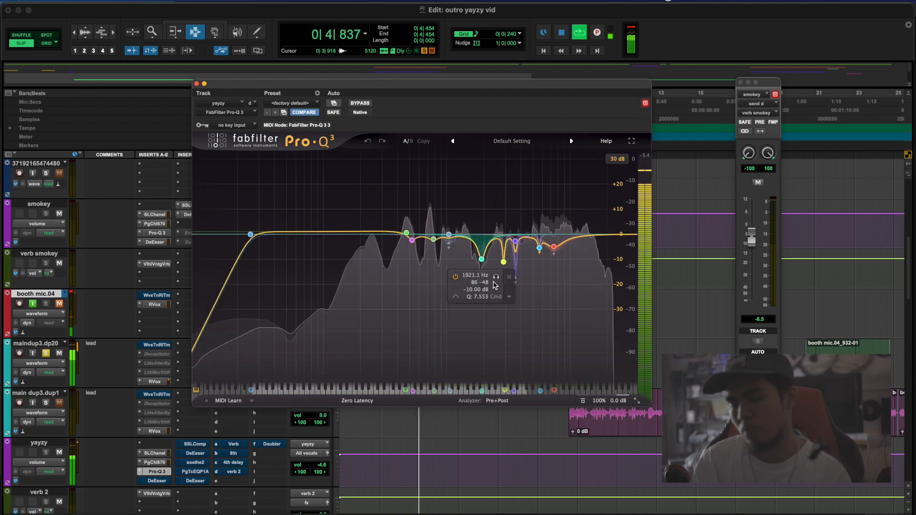
{"action": "left_click", "coordinate": [495, 282]}
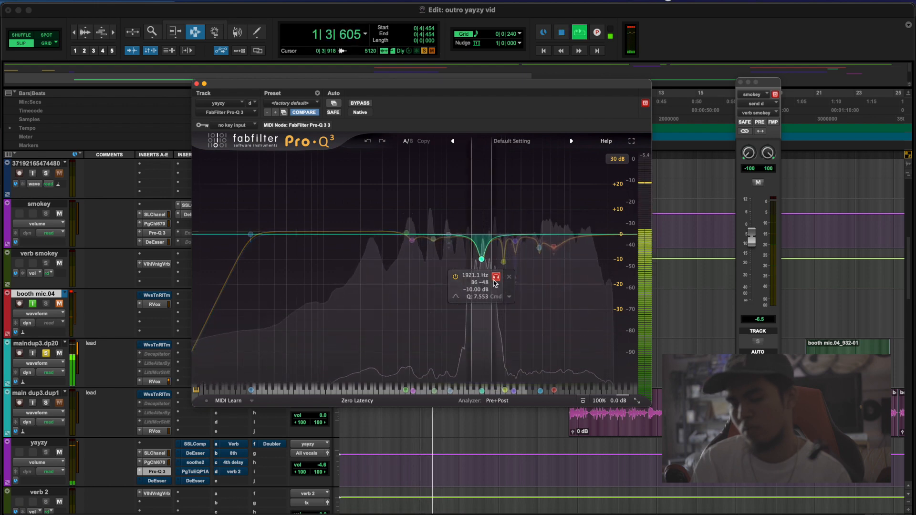
{"action": "left_click", "coordinate": [496, 278]}
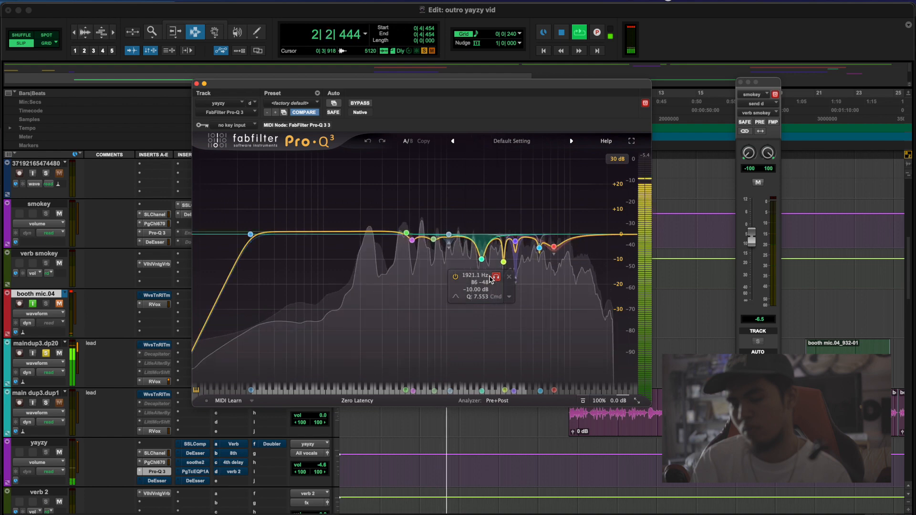
{"action": "key", "text": "space"}
{"action": "key", "text": "space"}
{"action": "left_click", "coordinate": [463, 265]}
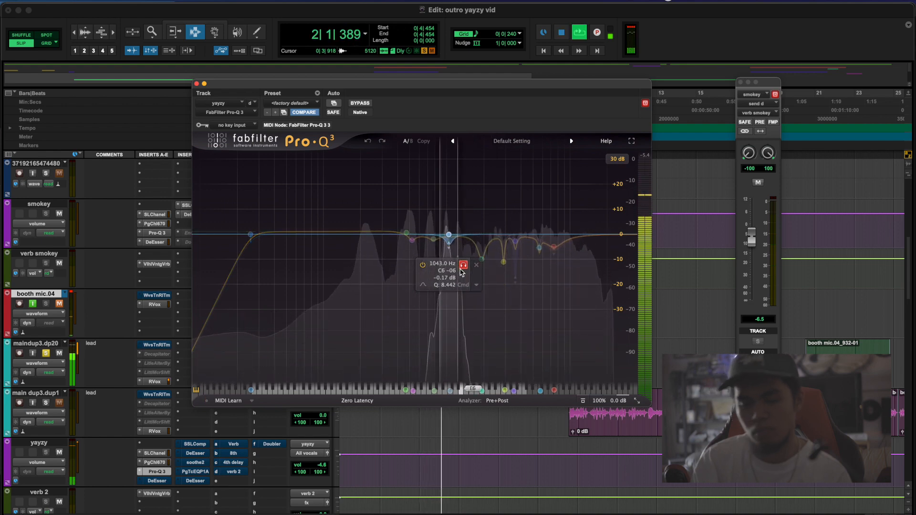
{"action": "left_click", "coordinate": [462, 266]}
- Restart the vocal and audition the 783.38 Hz Pro-Q 3 band in isolation
{"action": "key", "text": "space"}
{"action": "left_click", "coordinate": [434, 239]}
{"action": "key", "text": "space"}
{"action": "left_click", "coordinate": [447, 257]}
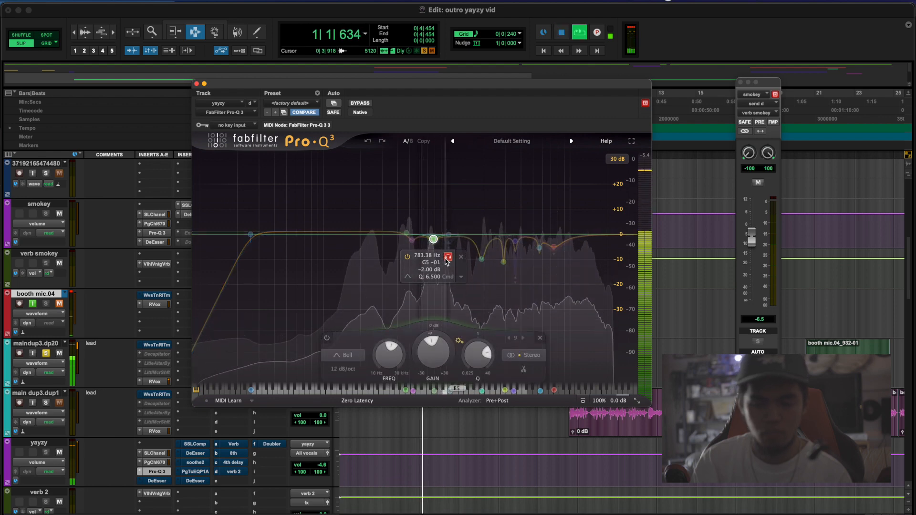
{"action": "left_click", "coordinate": [448, 258]}
{"action": "key", "text": "space"}
- Audition the 524.70 Hz Pro-Q 3 band in isolation, check the neighbouring green band, and stop playback
{"action": "left_click", "coordinate": [406, 233]}
{"action": "key", "text": "space"}
{"action": "left_click", "coordinate": [413, 241]}
{"action": "key", "text": "space"}
{"action": "key", "text": "space"}
{"action": "left_click", "coordinate": [426, 258]}
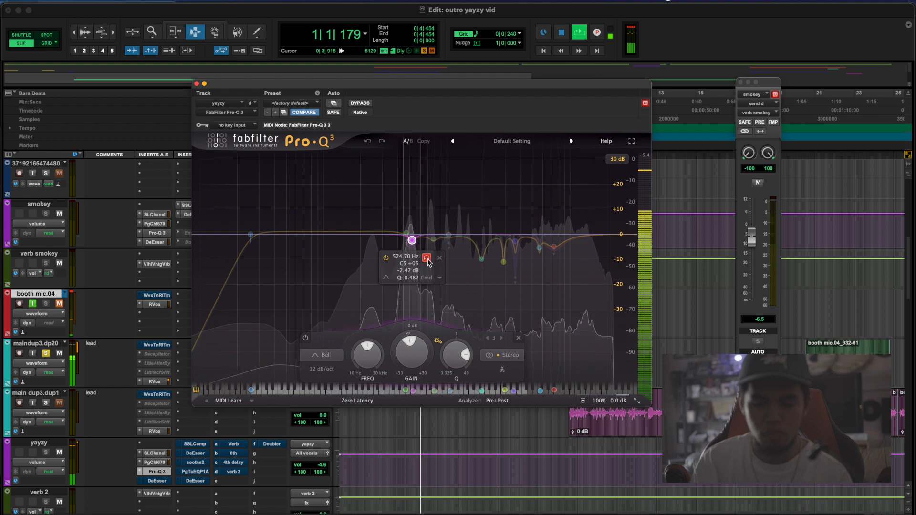
{"action": "left_click", "coordinate": [426, 258]}
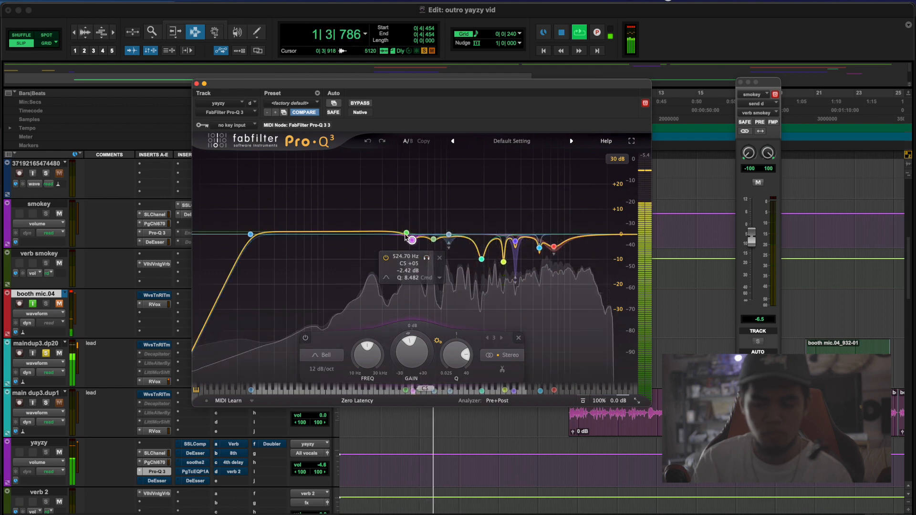
{"action": "left_click", "coordinate": [407, 233]}
{"action": "key", "text": "space"}
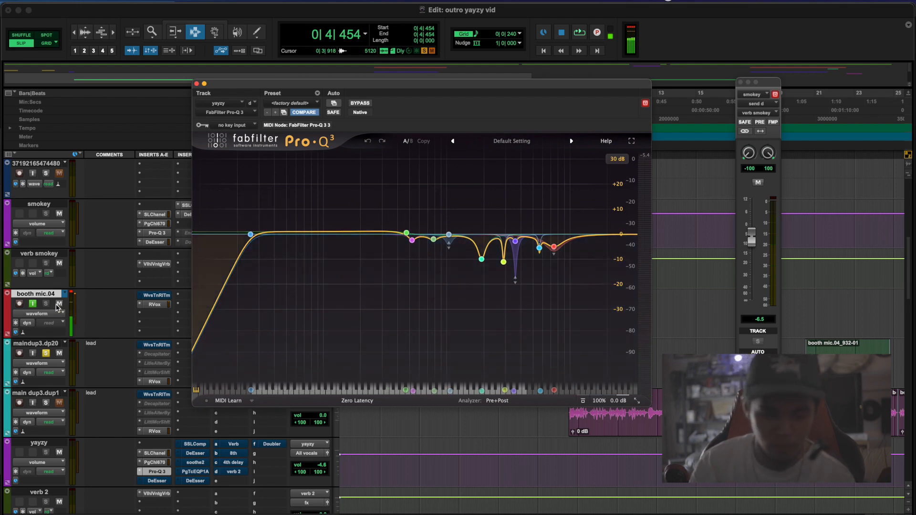
- Mute the booth mic, audition the 472.41 Hz Pro-Q 3 band in isolation, and end with the mic unmuted and playback stopped
{"action": "left_click", "coordinate": [60, 304]}
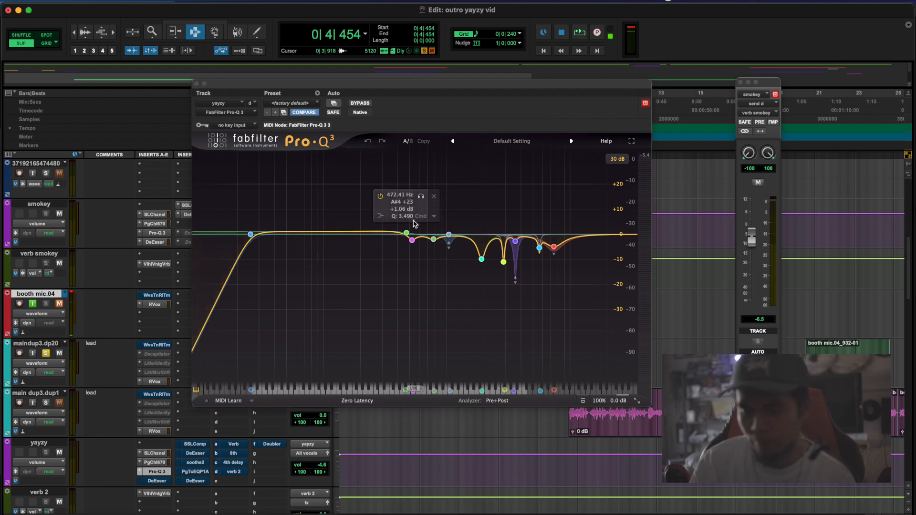
{"action": "key", "text": "space"}
{"action": "left_click", "coordinate": [421, 196]}
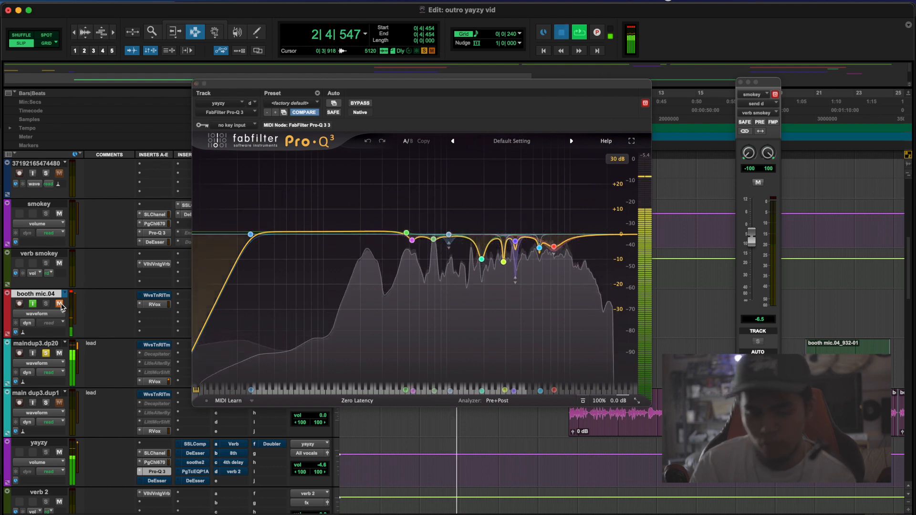
{"action": "left_click", "coordinate": [59, 305]}
{"action": "key", "text": "space"}
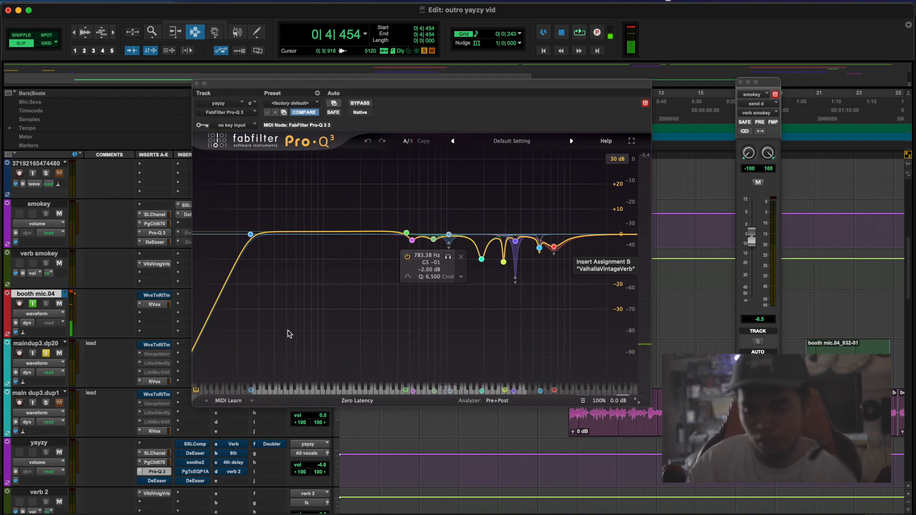
- Reposition the playback point near the end of the first lead clip and compare the yayzy vocal with Pro-Q 3 bypassed and active
{"action": "left_click", "coordinate": [563, 427]}
{"action": "left_click", "coordinate": [537, 425]}
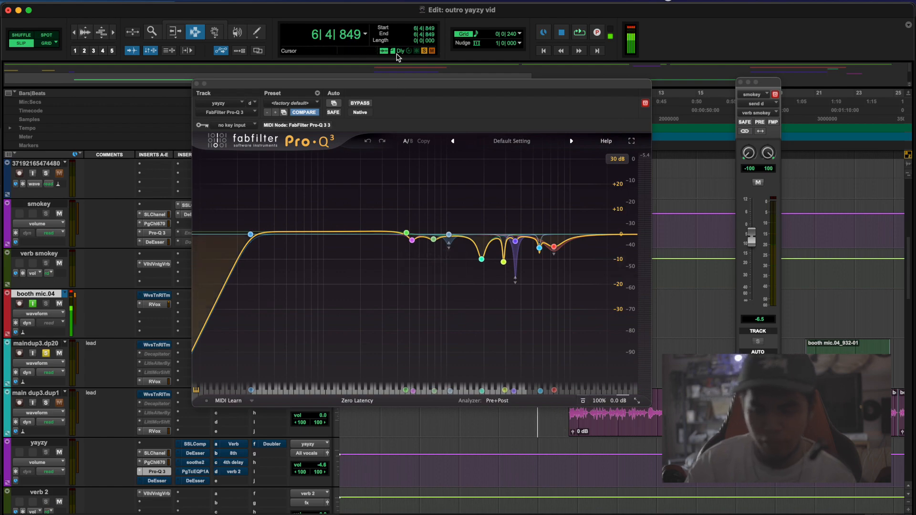
{"action": "left_click", "coordinate": [360, 103]}
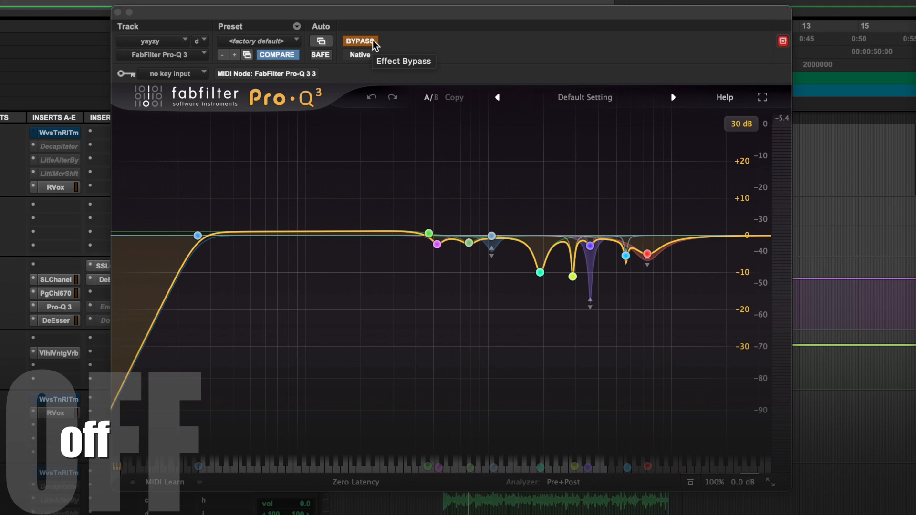
{"action": "left_click", "coordinate": [373, 42]}
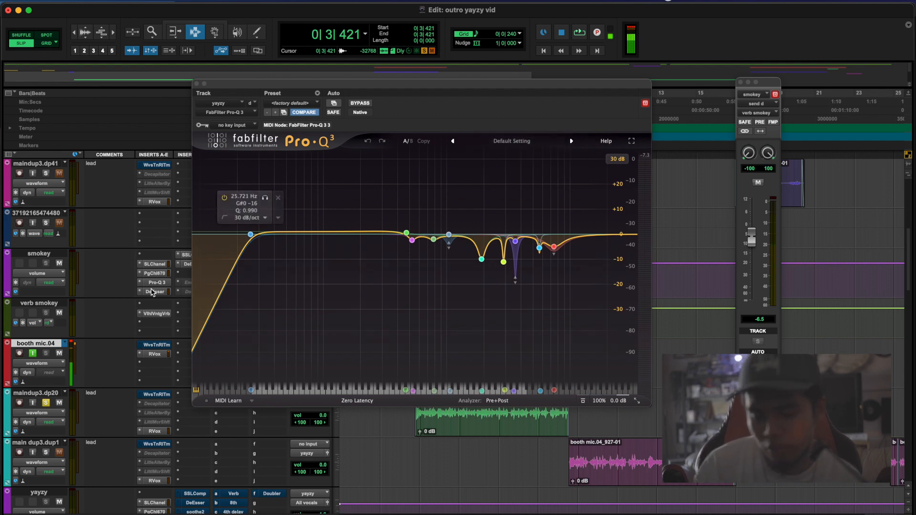
- Close Pro-Q 3 and take the yayzy bus's first DeEsser out of bypass while auditioning the vocal
{"action": "scroll", "coordinate": [160, 310], "scroll_direction": "down", "scroll_amount": 3}
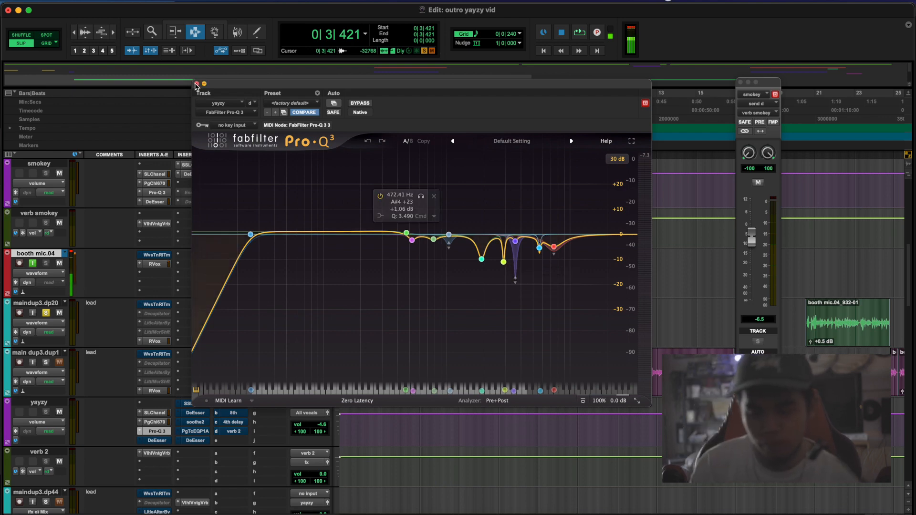
{"action": "left_click", "coordinate": [196, 84]}
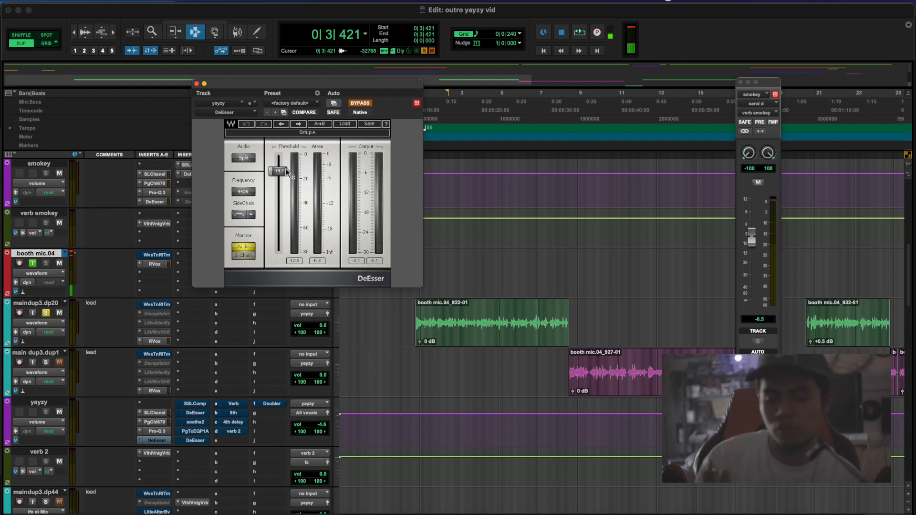
{"action": "key", "text": "space"}
{"action": "left_click", "coordinate": [360, 103]}
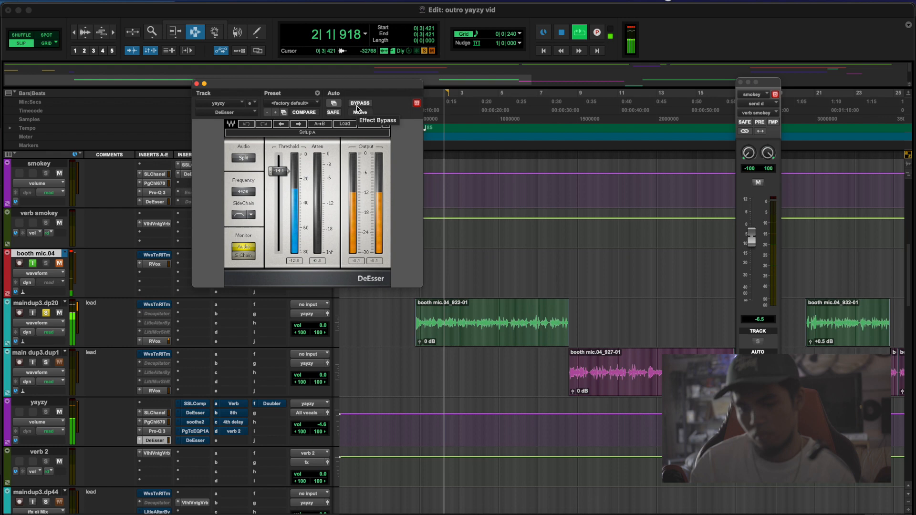
{"action": "key", "text": "space"}
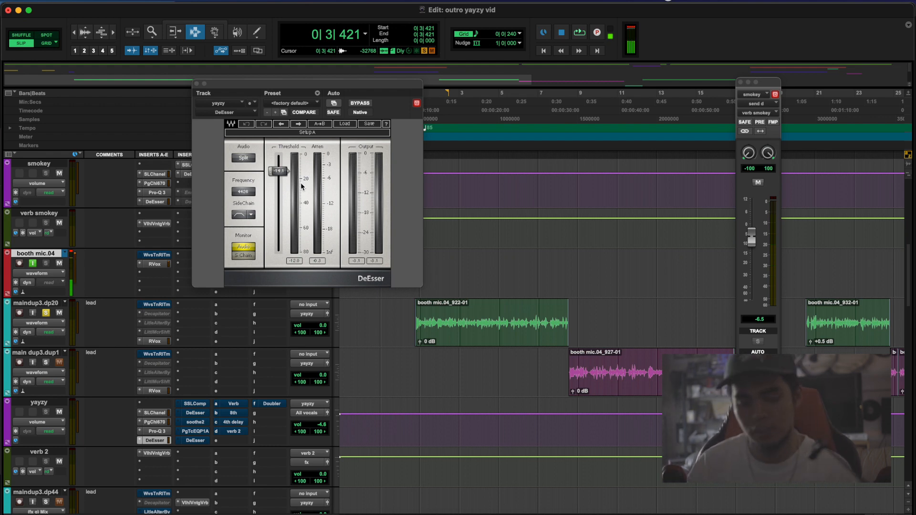
- Open SSLComp on the yayzy bus, move its window clear of the inserts, and examine its attack and release settings
{"action": "left_click", "coordinate": [196, 406]}
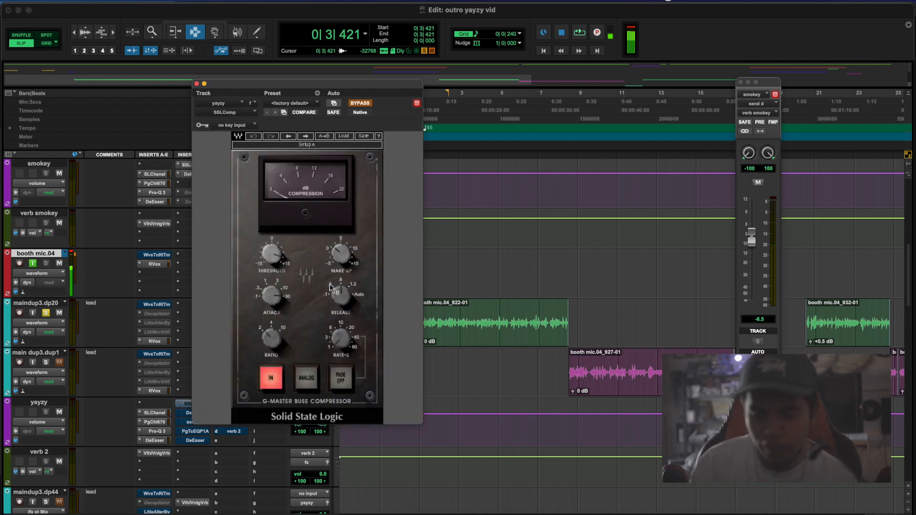
{"action": "left_click_drag", "start_coordinate": [365, 90], "coordinate": [274, 55]}
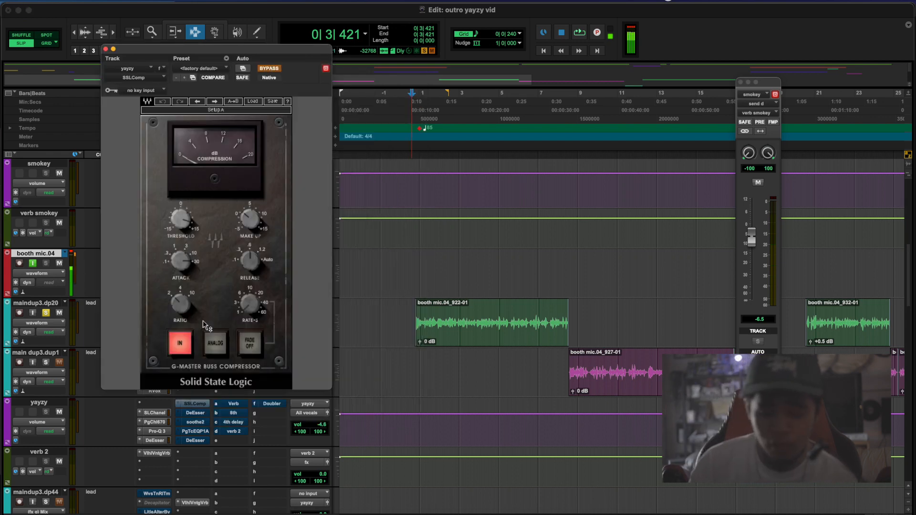
{"action": "left_click", "coordinate": [158, 422]}
{"action": "left_click", "coordinate": [192, 404]}
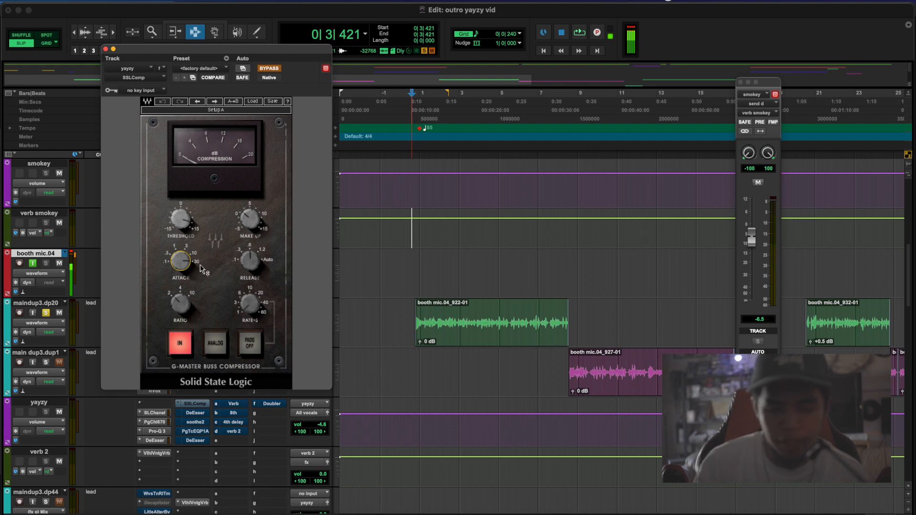
{"action": "mouse_move", "coordinate": [186, 271]}
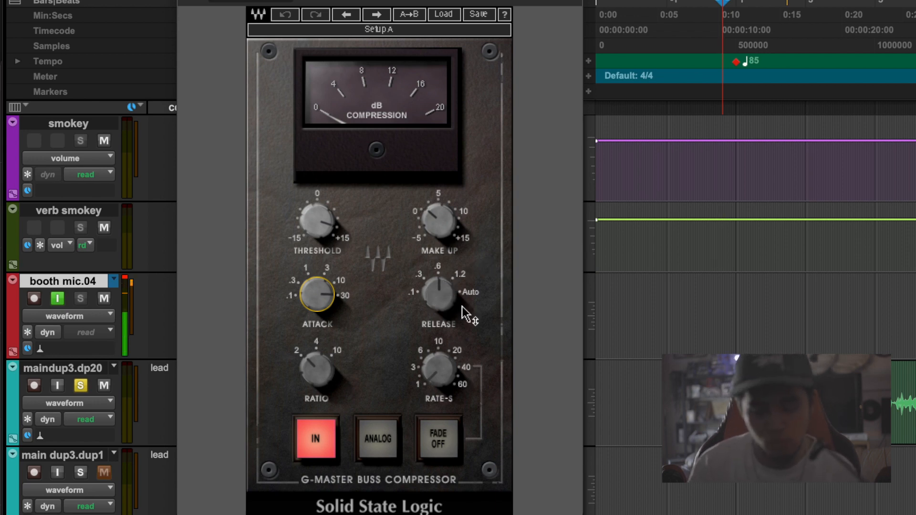
{"action": "mouse_move", "coordinate": [464, 292]}
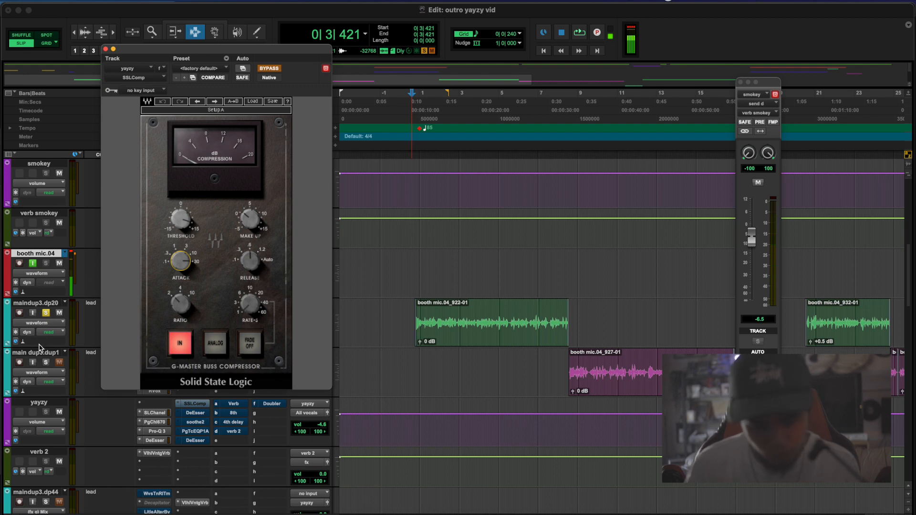
- Mute the booth mic, compare SSLComp bypassed and active on the vocal, leave it active, and close its window
{"action": "left_click", "coordinate": [59, 263]}
{"action": "key", "text": "space"}
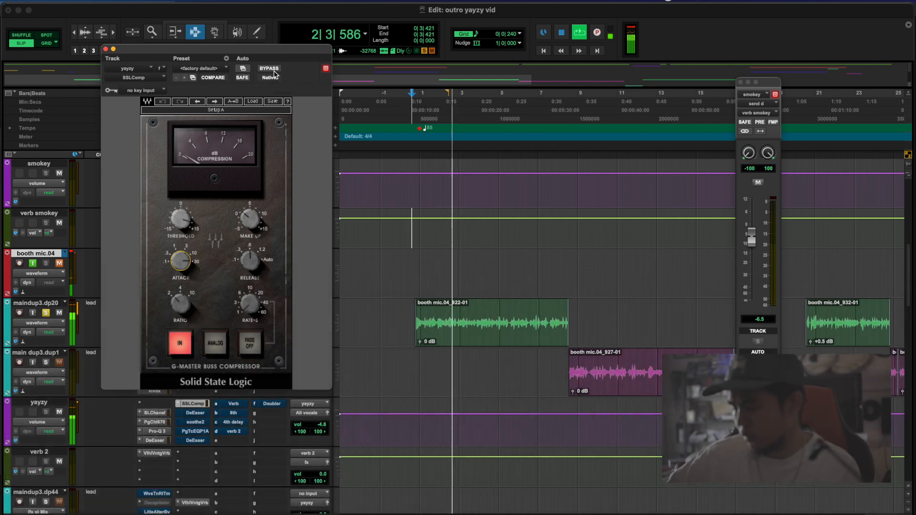
{"action": "left_click", "coordinate": [274, 71]}
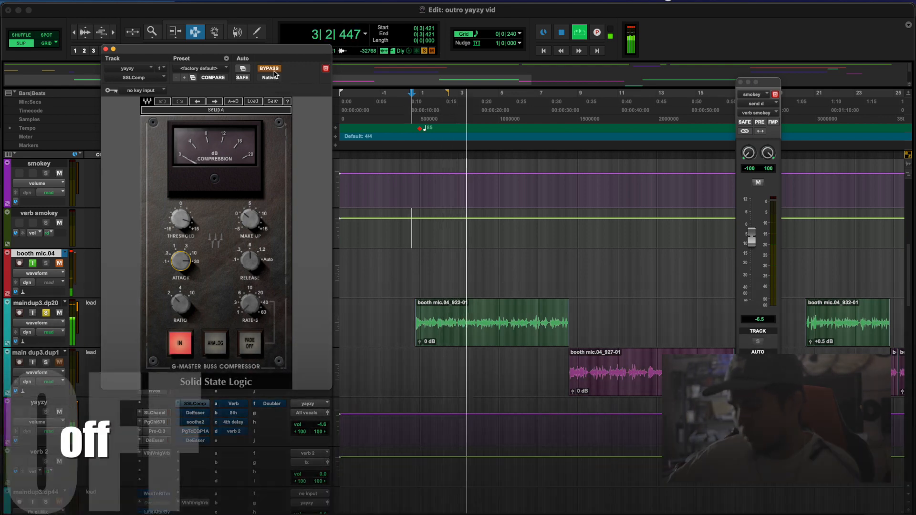
{"action": "left_click", "coordinate": [274, 70]}
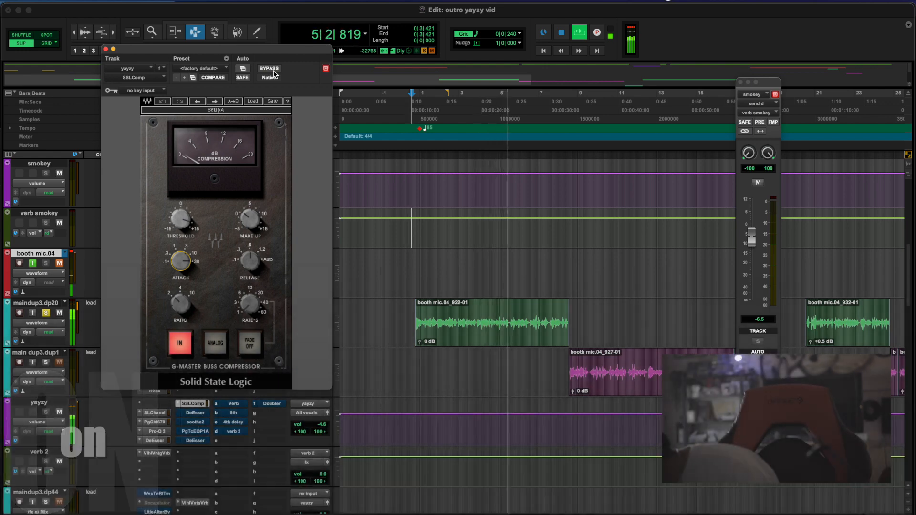
{"action": "key", "text": "space"}
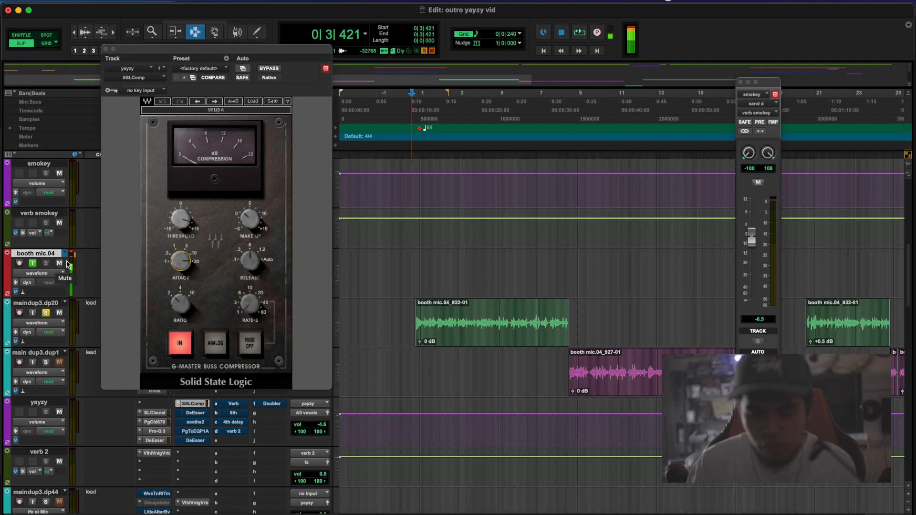
{"action": "key", "text": "super+w"}
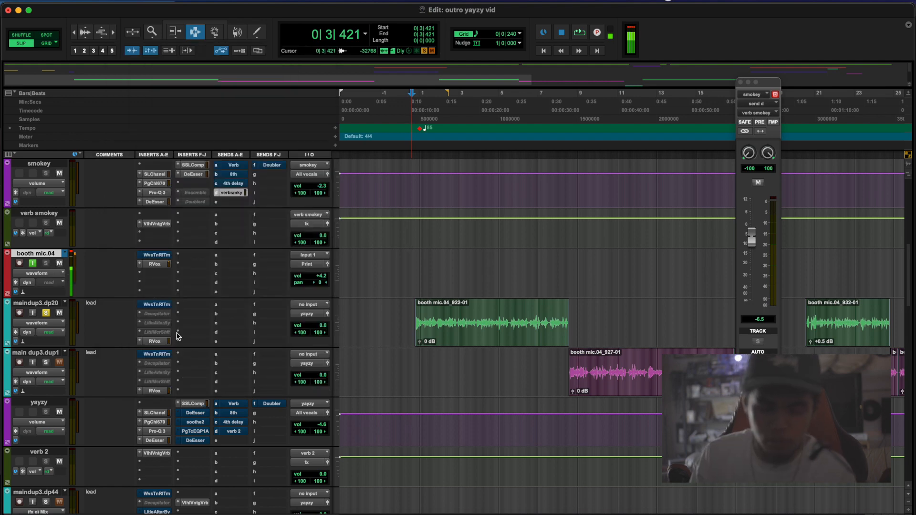
- Check the yayzy bus's second DeEsser, open soothe2, and take soothe2 out of bypass while auditioning the vocal
{"action": "left_click", "coordinate": [195, 413]}
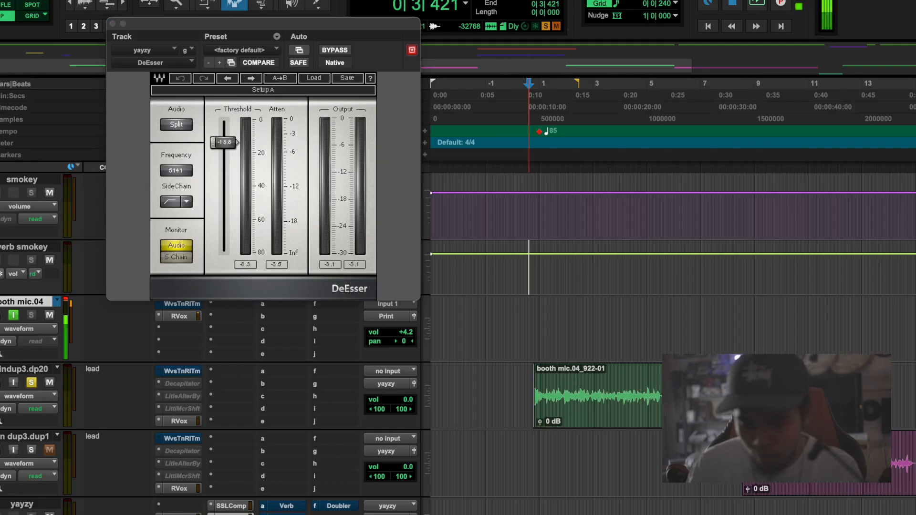
{"action": "left_click", "coordinate": [232, 514]}
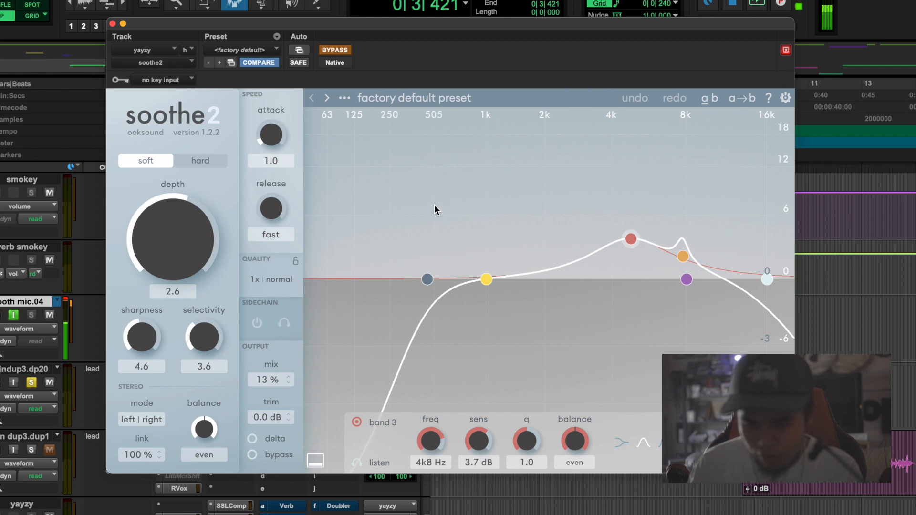
{"action": "left_click_drag", "start_coordinate": [385, 27], "coordinate": [366, 9]}
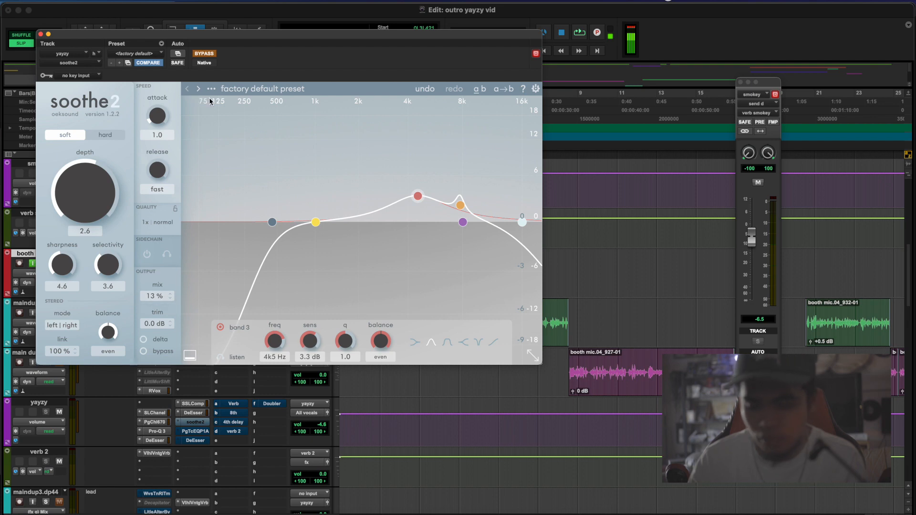
{"action": "left_click_drag", "start_coordinate": [212, 64], "coordinate": [288, 82]}
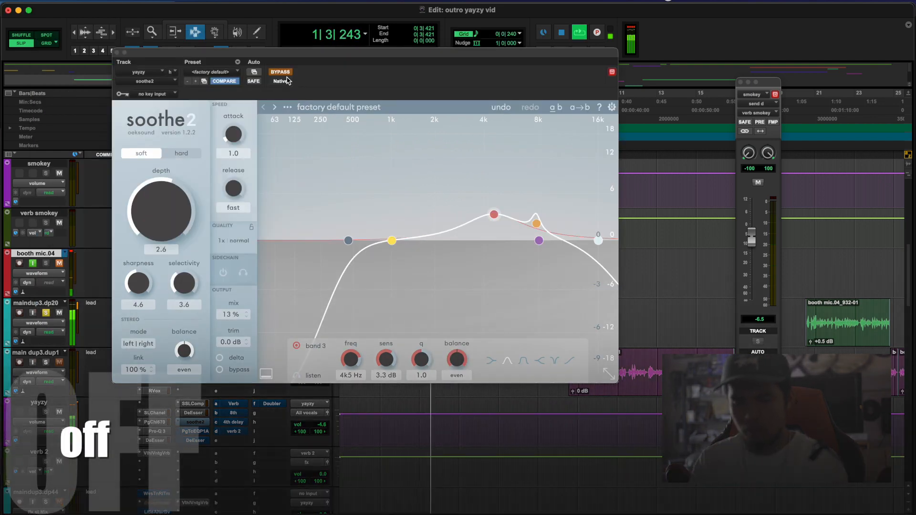
{"action": "left_click", "coordinate": [280, 72]}
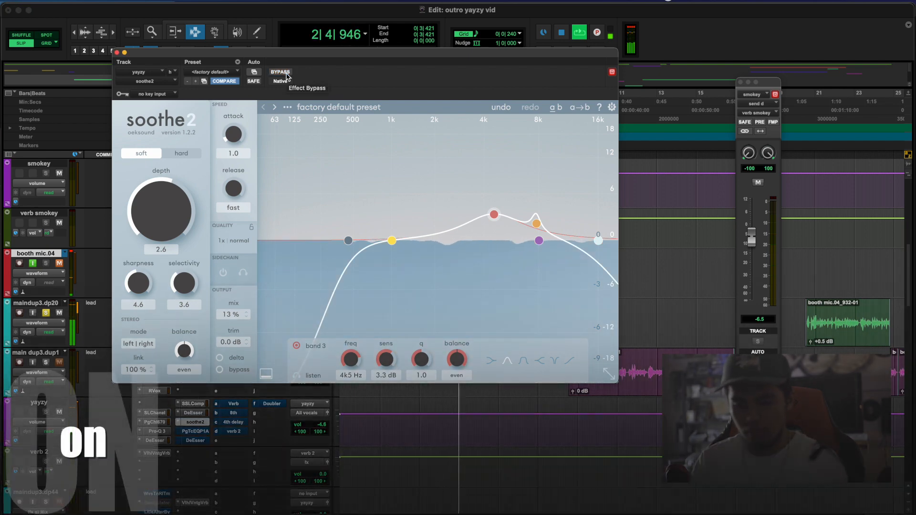
{"action": "key", "text": "space"}
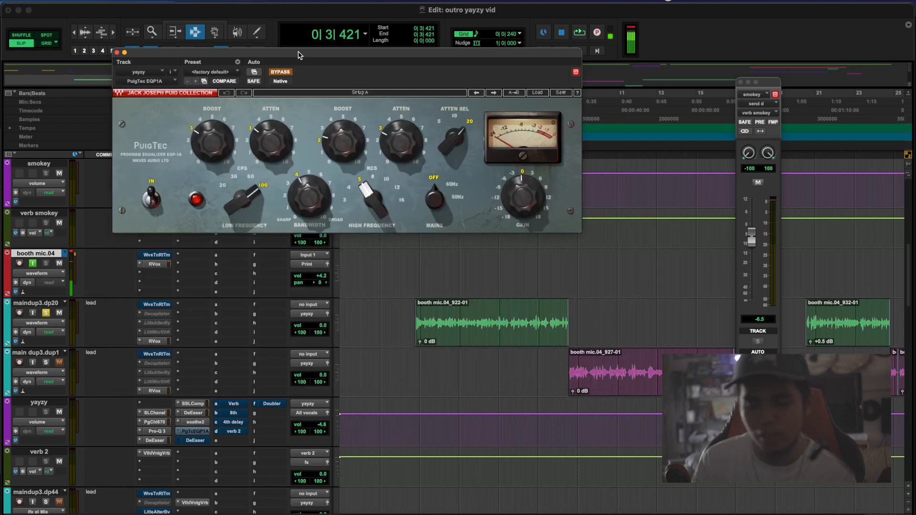
- Audition the vocal from just before its first clip, take PuigTec EQP1A out of bypass, and check the bus's last DeEsser
{"action": "left_click_drag", "start_coordinate": [300, 53], "coordinate": [270, 68]}
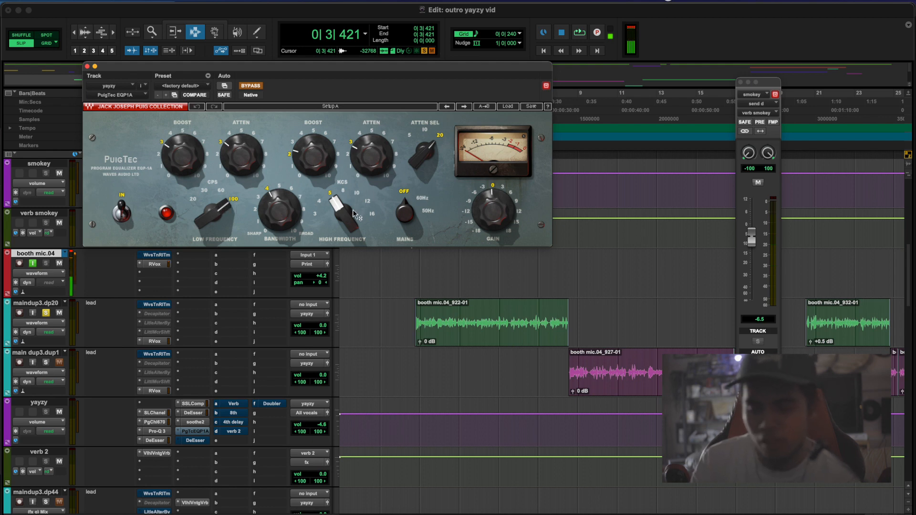
{"action": "left_click", "coordinate": [407, 287]}
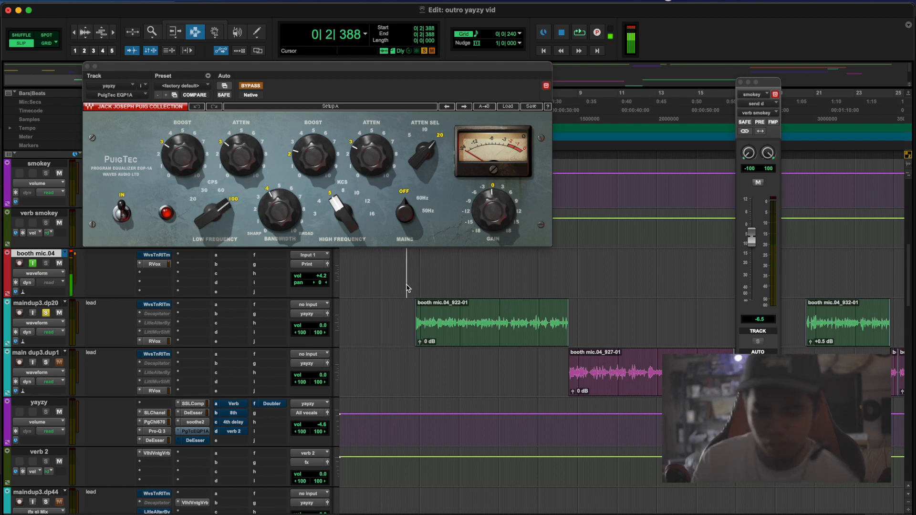
{"action": "key", "text": "space"}
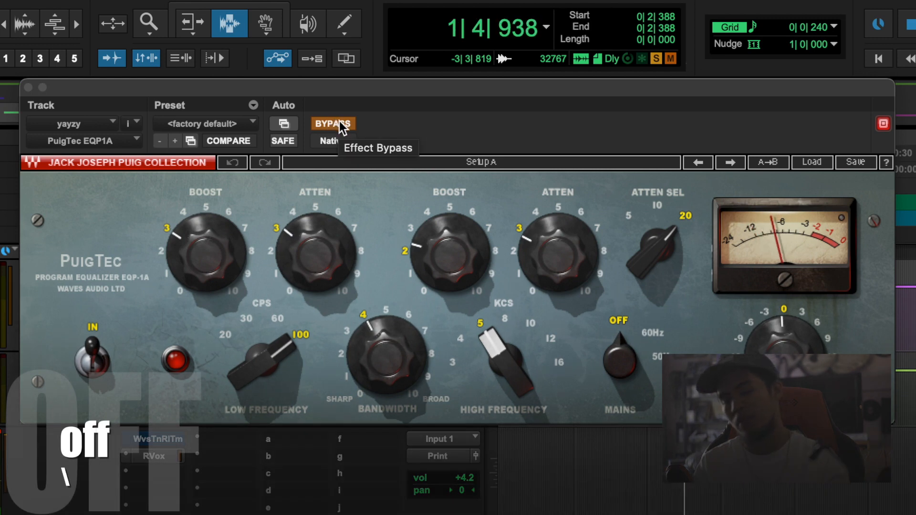
{"action": "left_click", "coordinate": [340, 123]}
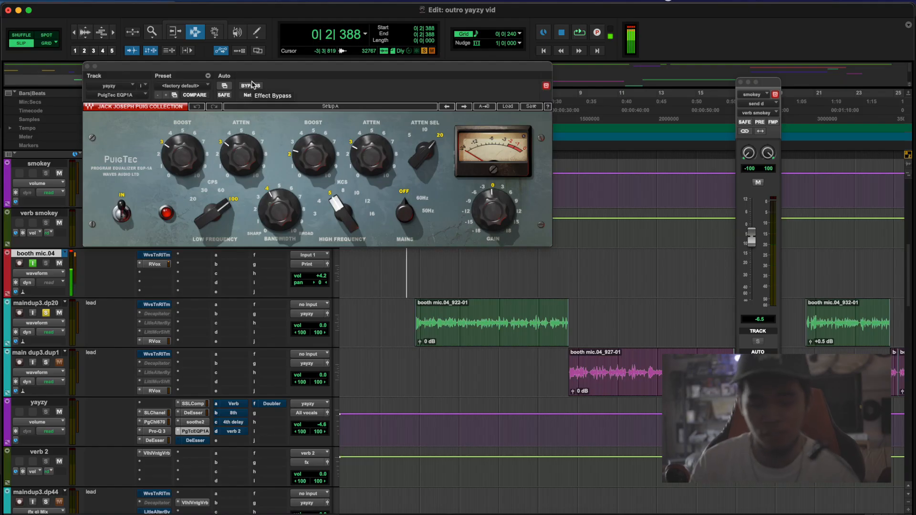
{"action": "key", "text": "space"}
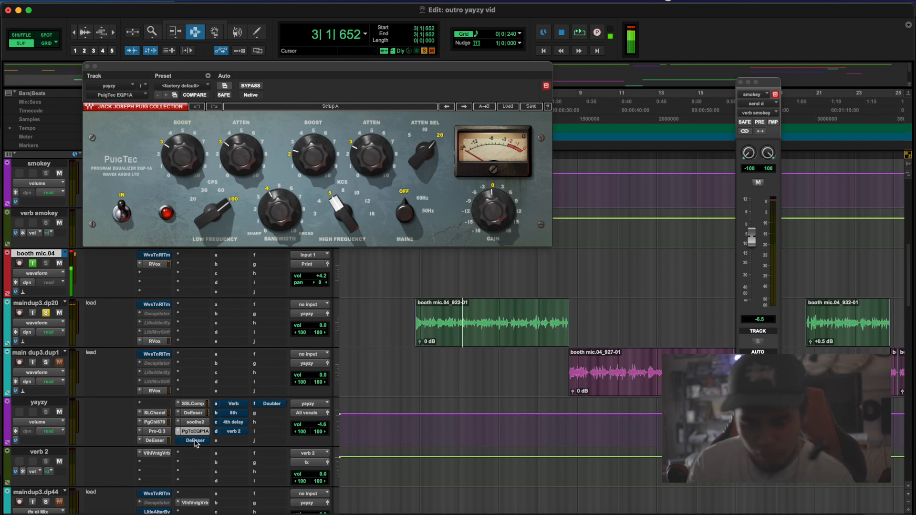
{"action": "left_click", "coordinate": [195, 441]}
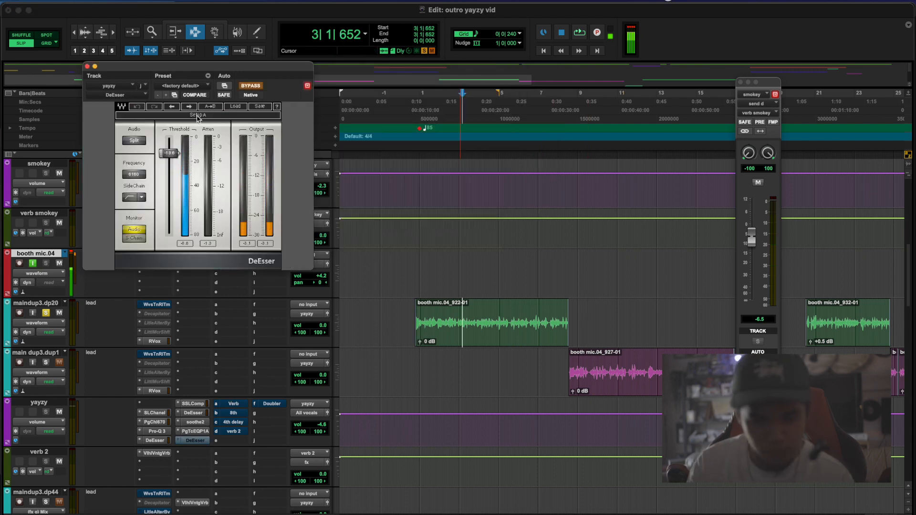
{"action": "left_click", "coordinate": [87, 66]}
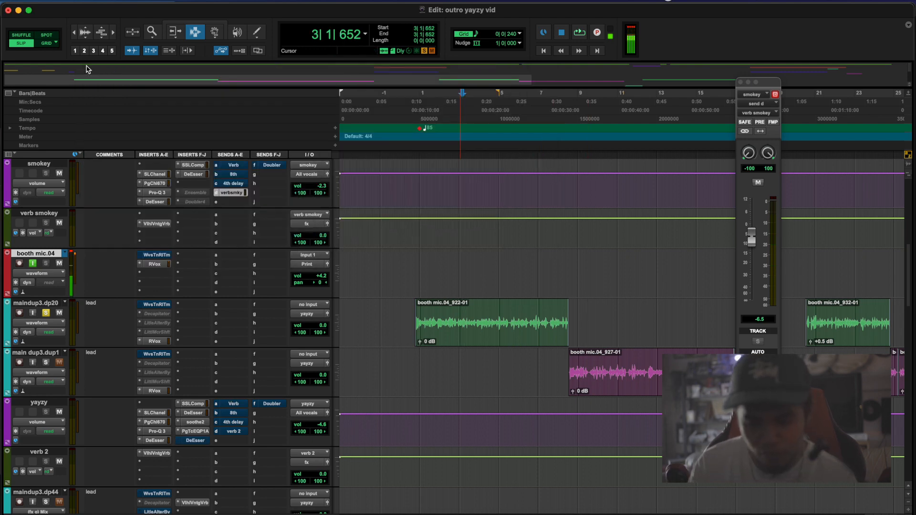
- Open ValhallaVintageVerb on the Reverb track to examine its settings, and return to the yayzy bus
{"action": "scroll", "coordinate": [224, 317], "scroll_direction": "down", "scroll_amount": 3}
{"action": "left_click", "coordinate": [231, 315]}
{"action": "left_click", "coordinate": [231, 319]}
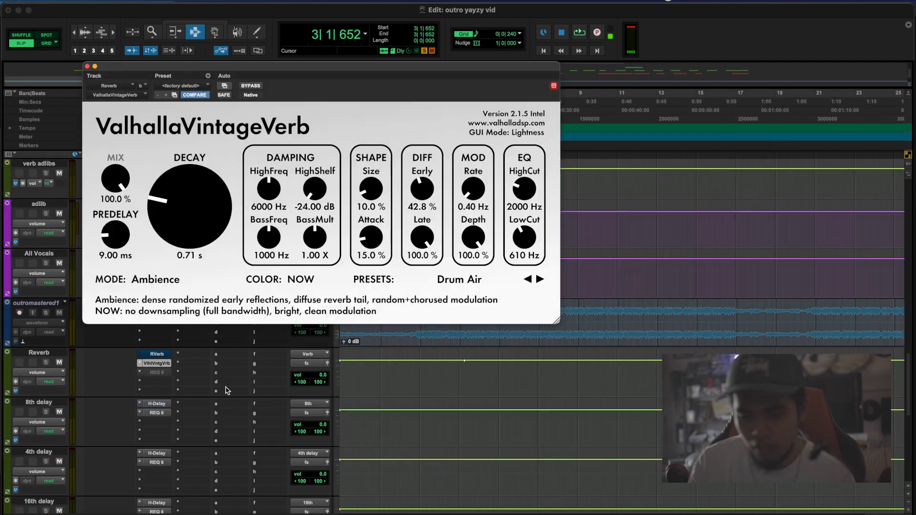
{"action": "scroll", "coordinate": [233, 399], "scroll_direction": "up", "scroll_amount": 15}
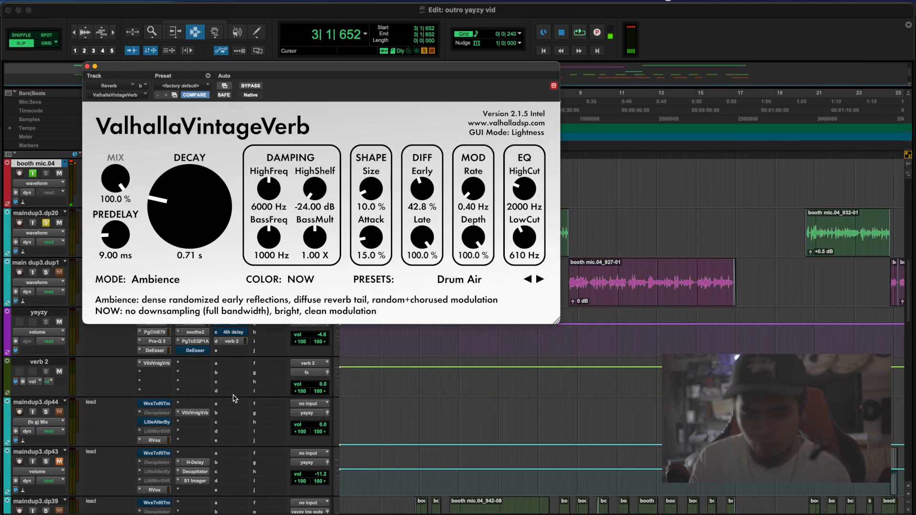
{"action": "scroll", "coordinate": [234, 399], "scroll_direction": "up", "scroll_amount": 2}
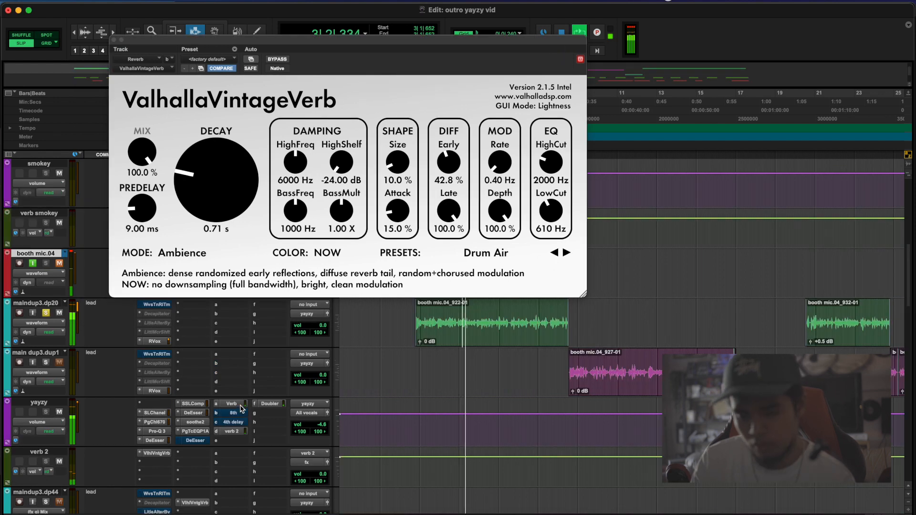
- Audition the yayzy bus's Verb and verb 2 sends by raising each send's level during playback
{"action": "left_click", "coordinate": [241, 406]}
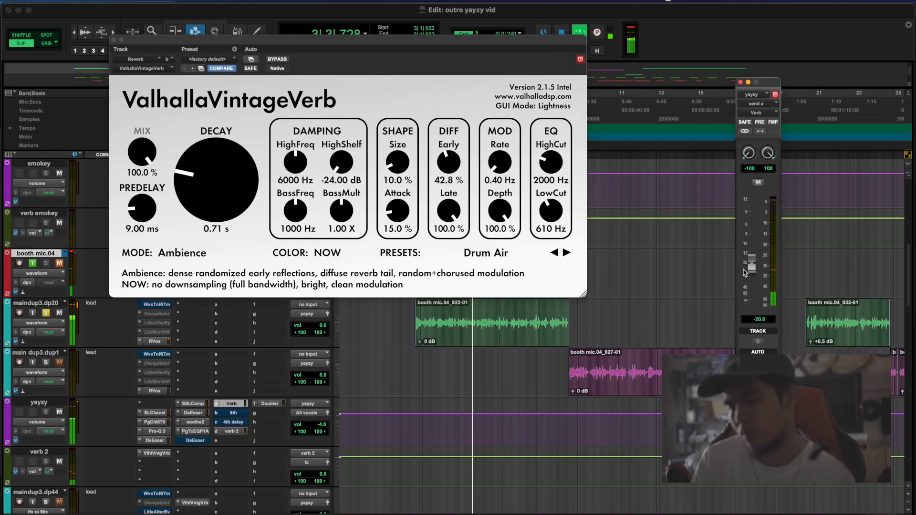
{"action": "left_click_drag", "start_coordinate": [753, 269], "coordinate": [761, 213]}
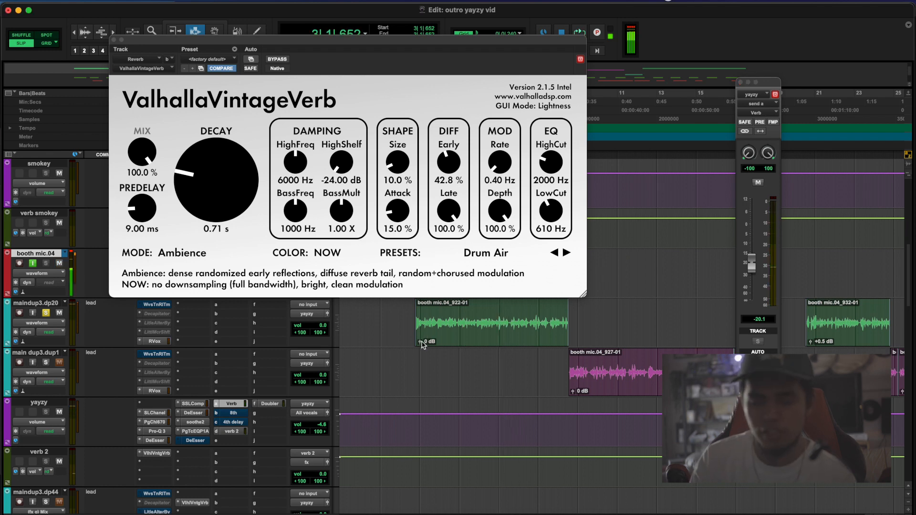
{"action": "scroll", "coordinate": [424, 343], "scroll_direction": "down", "scroll_amount": 1}
{"action": "scroll", "coordinate": [165, 377], "scroll_direction": "down", "scroll_amount": 1}
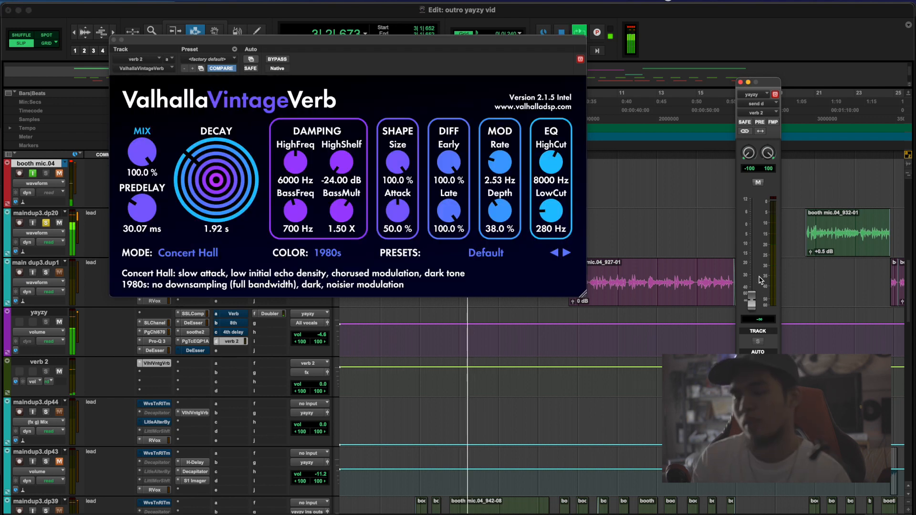
{"action": "left_click_drag", "start_coordinate": [753, 298], "coordinate": [757, 265]}
{"action": "key", "text": "space"}
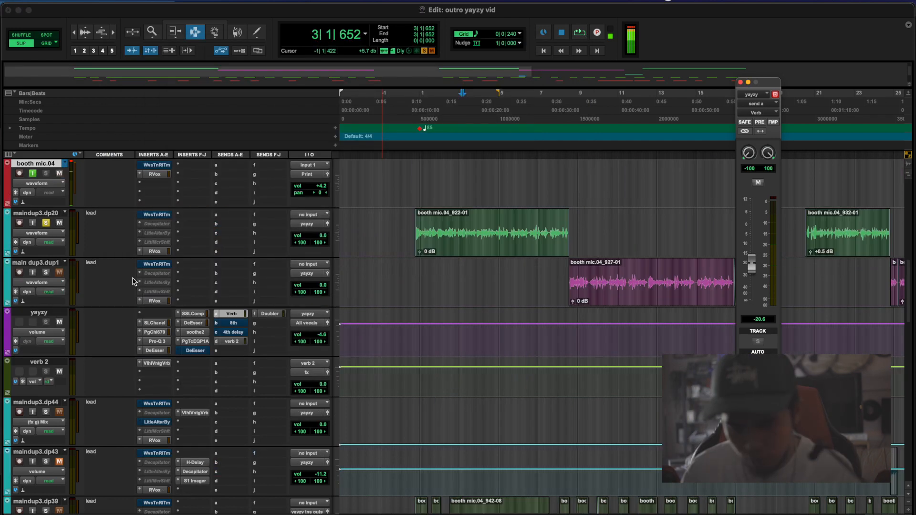
- Audition the vocal from just before its first clip, comparing the yayzy bus with all its inserts and Verb send bypassed and active
{"action": "left_click", "coordinate": [406, 224]}
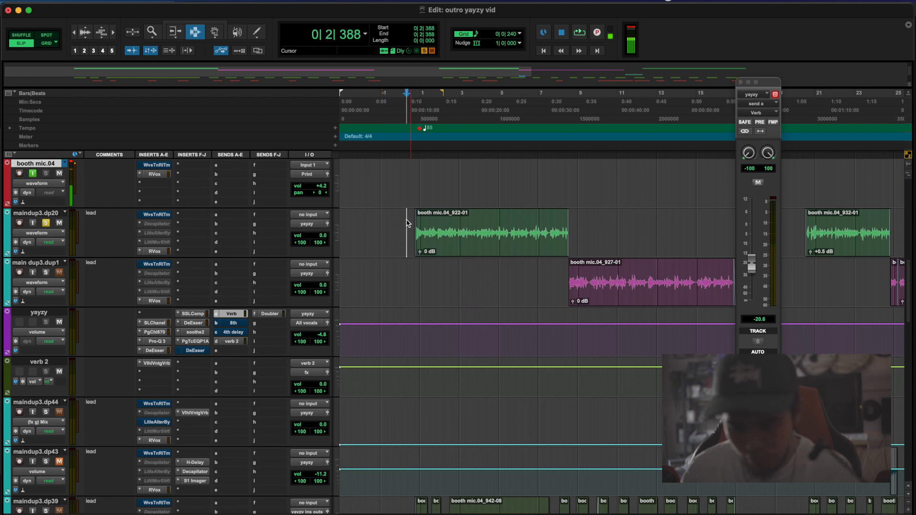
{"action": "scroll", "coordinate": [407, 221], "scroll_direction": "up", "scroll_amount": 3}
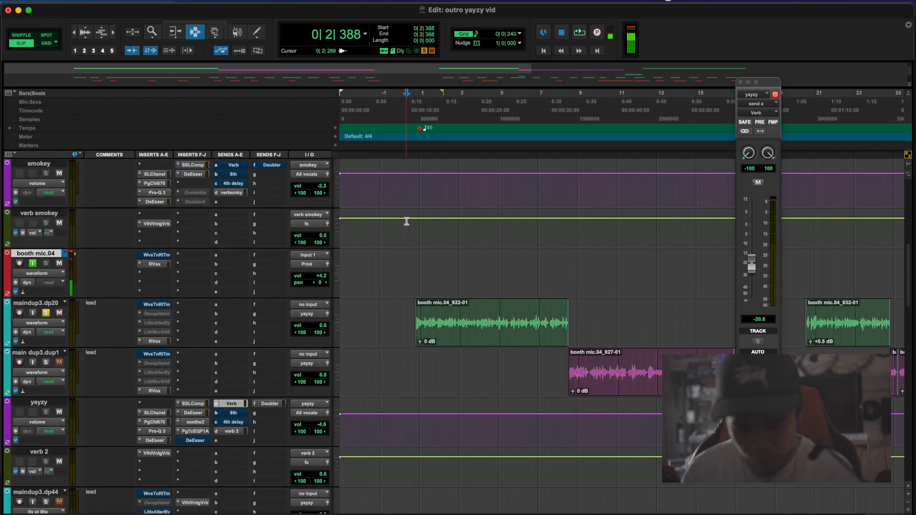
{"action": "right_click", "coordinate": [227, 416]}
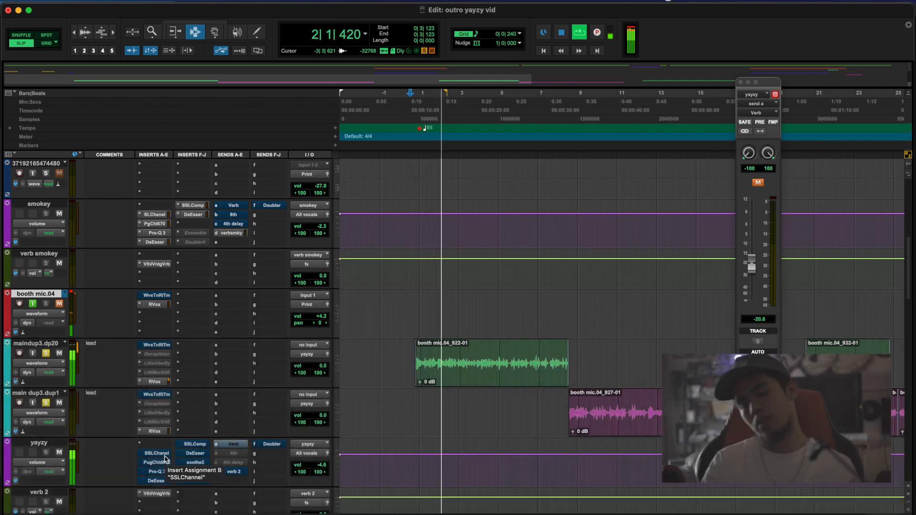
{"action": "left_click", "coordinate": [226, 447], "text": "shift+super"}
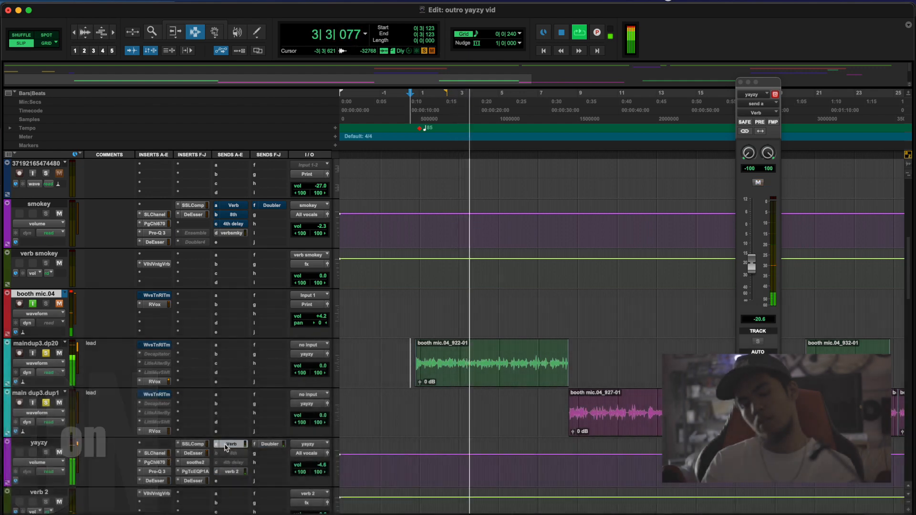
{"action": "left_click", "coordinate": [165, 458], "text": "shift+super"}
{"action": "left_click", "coordinate": [165, 457], "text": "shift+super"}
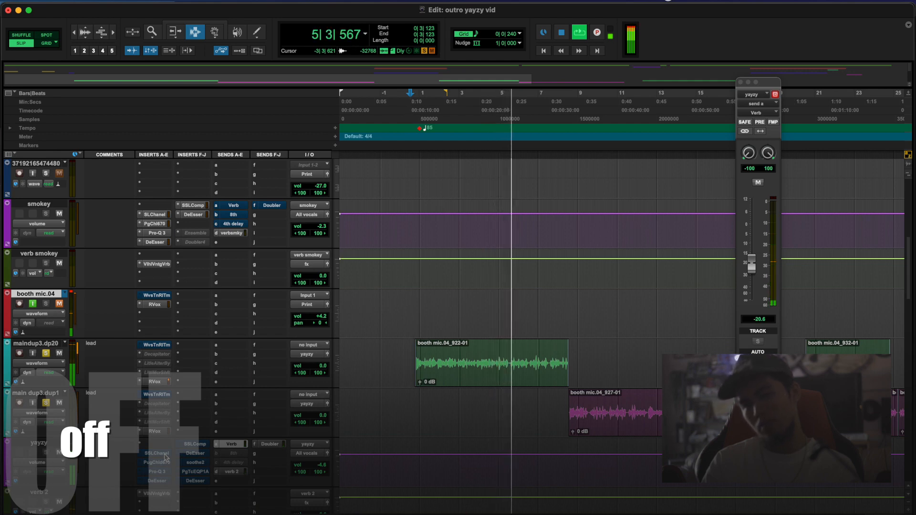
{"action": "left_click", "coordinate": [165, 457], "text": "shift+super"}
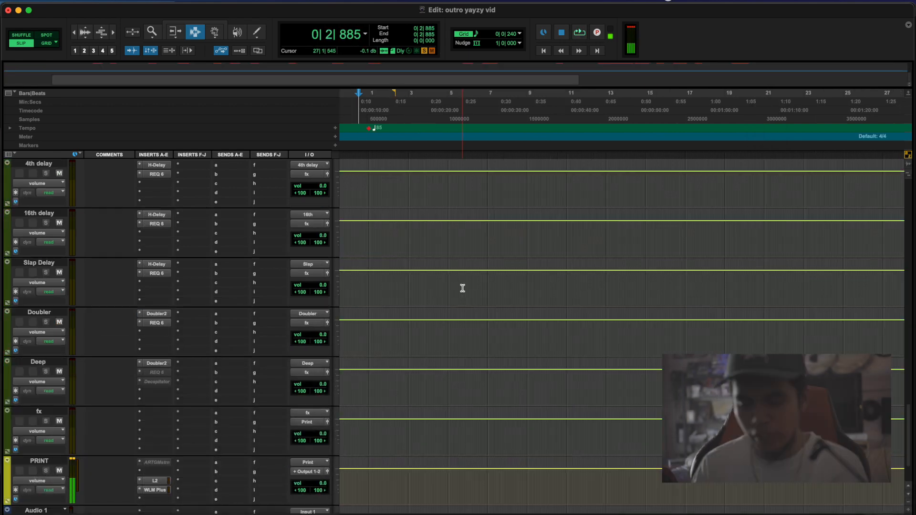
- Move the maindup3.dp40 and yayzy adlibs tracks up to sit directly below main dup3.dup1
{"action": "scroll", "coordinate": [463, 289], "scroll_direction": "up", "scroll_amount": 10}
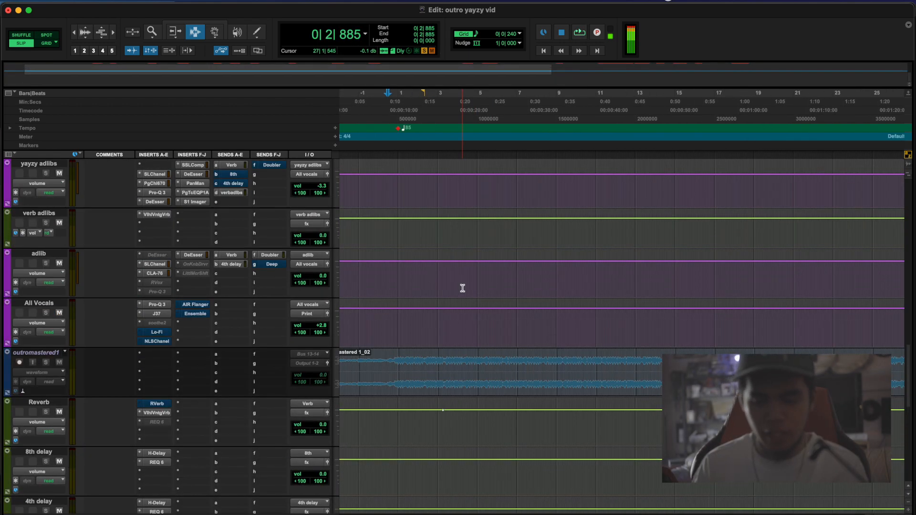
{"action": "key", "text": "super+bracketleft"}
{"action": "key", "text": "super+bracketleft"}
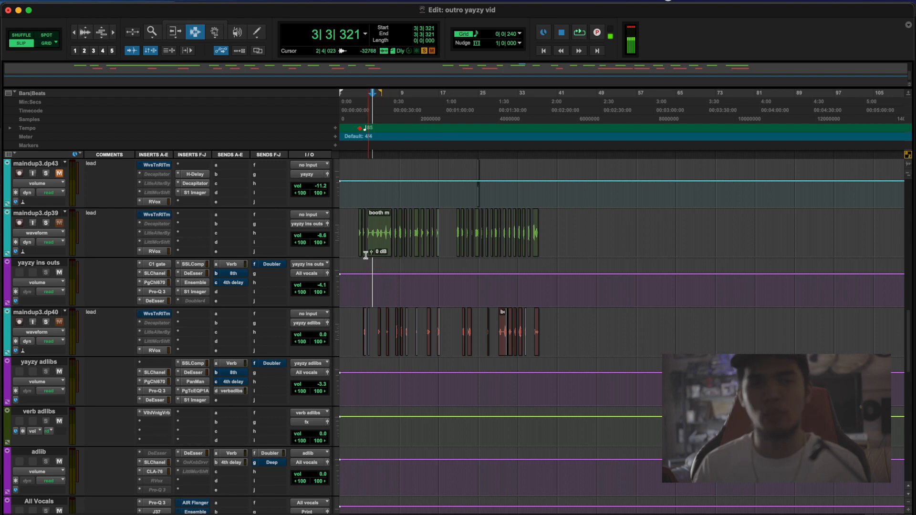
{"action": "left_click", "coordinate": [366, 253]}
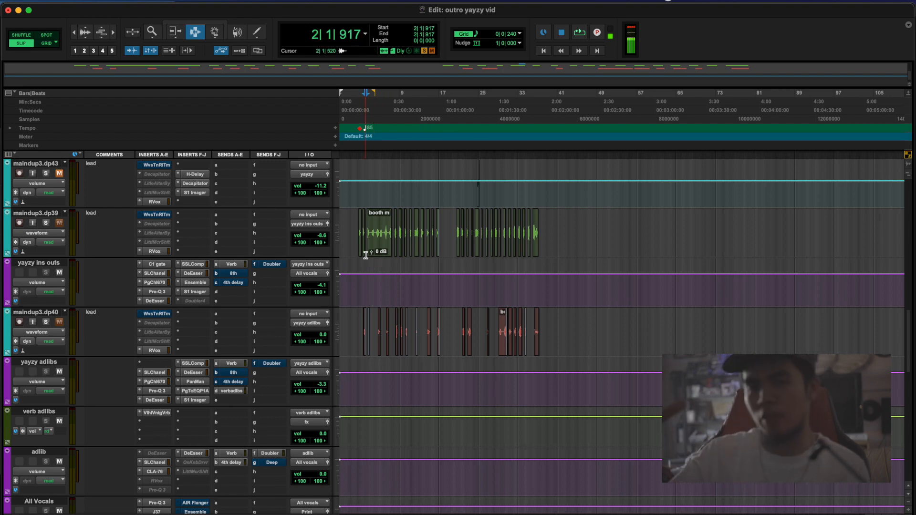
{"action": "key", "text": "t"}
{"action": "key", "text": "t"}
{"action": "left_click", "coordinate": [422, 235]}
{"action": "left_click", "coordinate": [422, 235]}
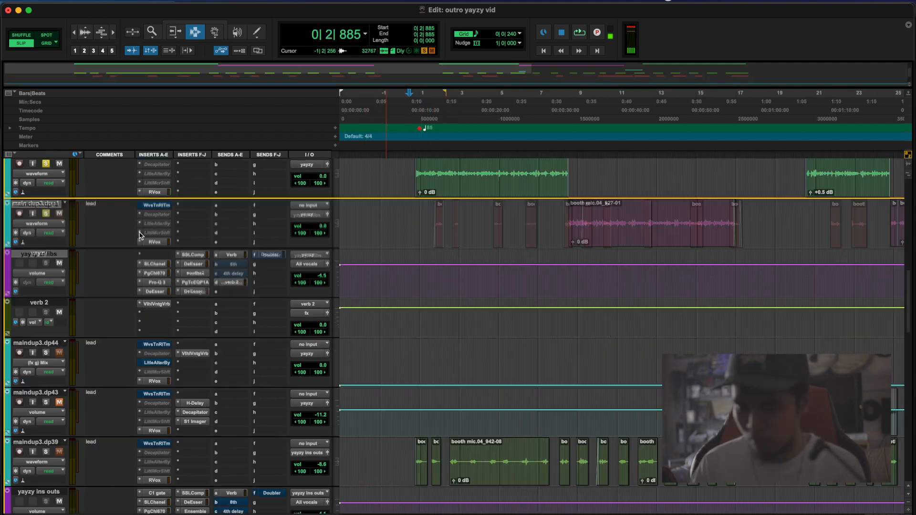
{"action": "left_click_drag", "start_coordinate": [139, 230], "coordinate": [142, 244]}
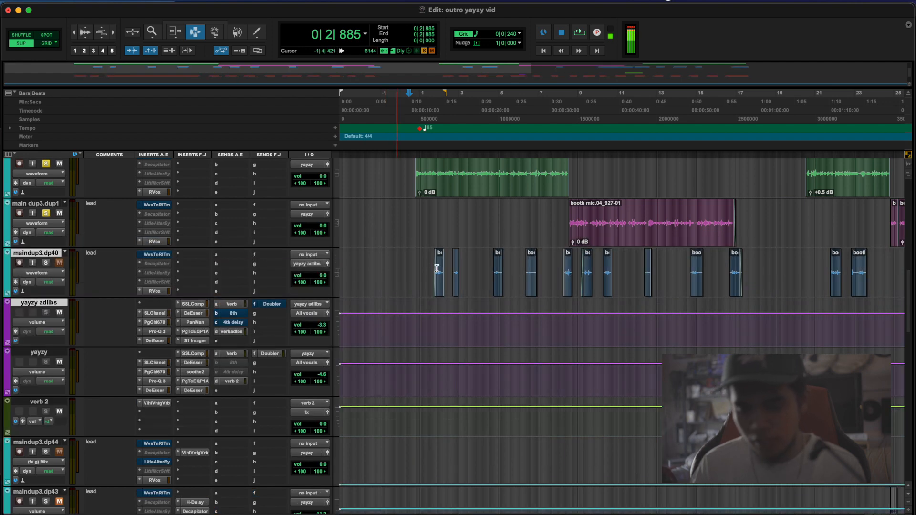
- Set the playback position just before the first adlib clip and check SSLChannel, PgChi670, Pro-Q 3 and DeEsser on the yayzy adlibs bus
{"action": "left_click", "coordinate": [434, 244]}
{"action": "left_click", "coordinate": [158, 313]}
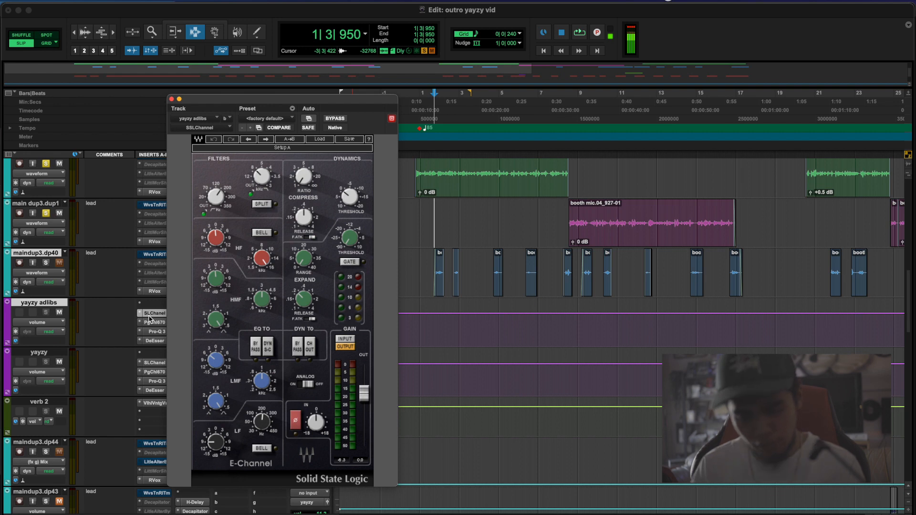
{"action": "left_click", "coordinate": [149, 316]}
{"action": "left_click", "coordinate": [159, 333]}
{"action": "left_click", "coordinate": [161, 331]}
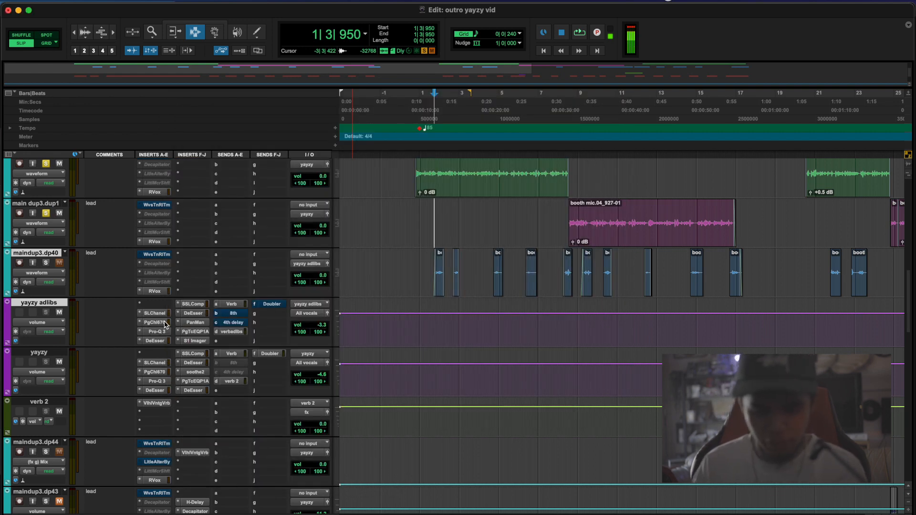
{"action": "left_click", "coordinate": [166, 325]}
{"action": "left_click", "coordinate": [157, 342]}
- Open SSLComp on the yayzy adlibs bus, examine its threshold and attack settings, and close its window
{"action": "left_click", "coordinate": [193, 305]}
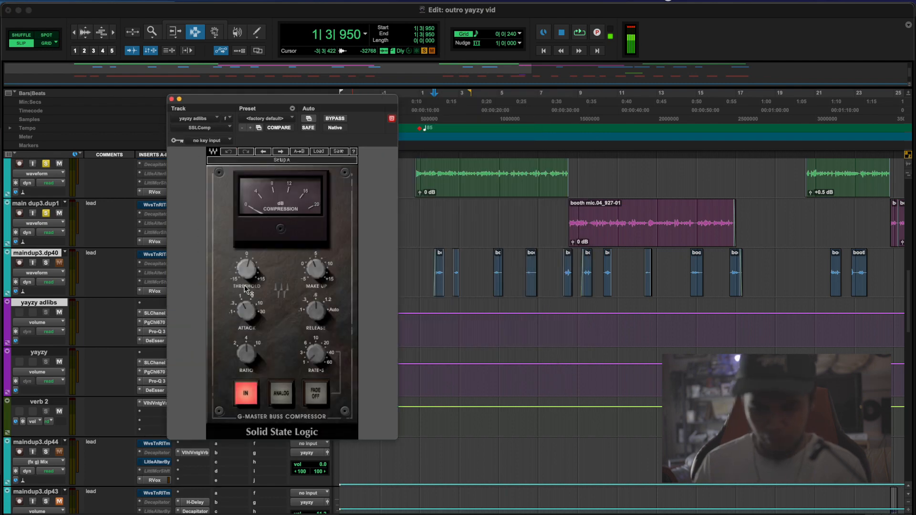
{"action": "mouse_move", "coordinate": [248, 309]}
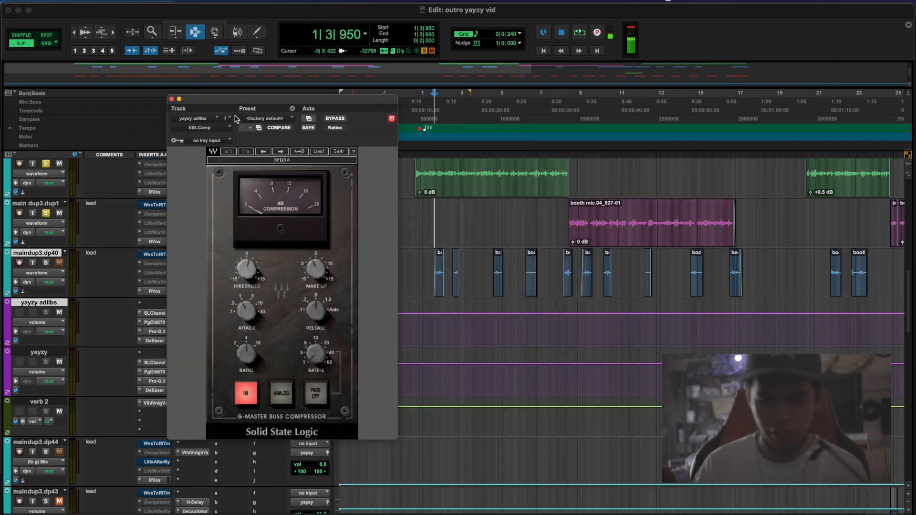
{"action": "left_click", "coordinate": [171, 99]}
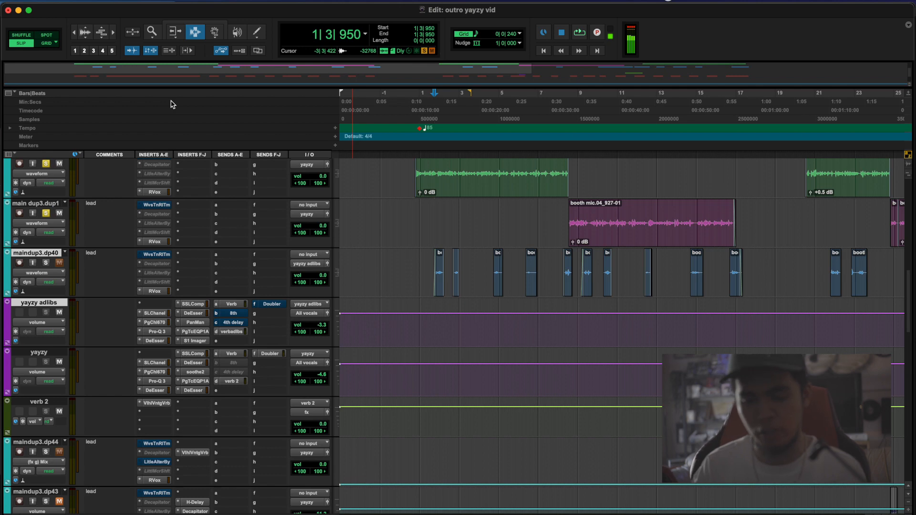
- Examine PanMan's width setting and PuigTec EQP1A's equalizer settings on the yayzy adlibs bus, and close the plug-in window
{"action": "left_click", "coordinate": [196, 323]}
{"action": "left_click", "coordinate": [275, 156]}
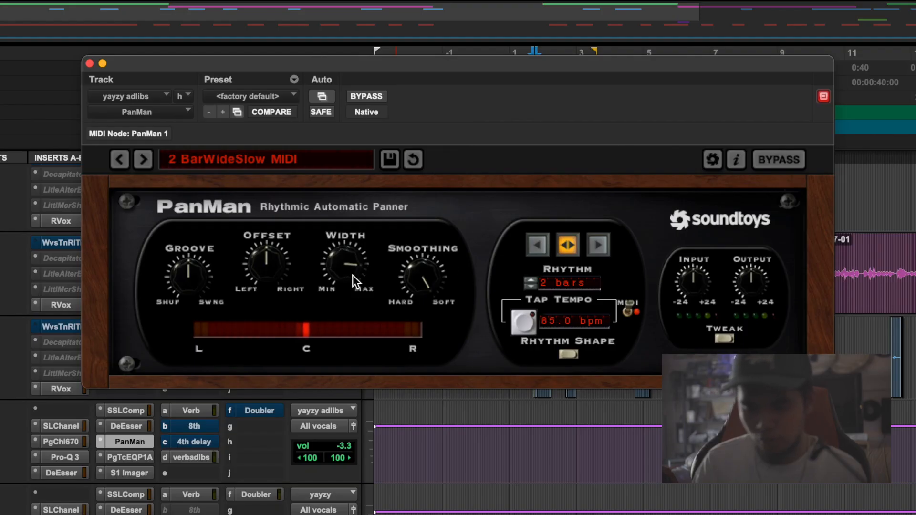
{"action": "mouse_move", "coordinate": [353, 275]}
{"action": "left_mouse_down"}
{"action": "mouse_move", "coordinate": [348, 300]}
{"action": "mouse_move", "coordinate": [353, 286]}
{"action": "left_mouse_up"}
{"action": "left_click", "coordinate": [139, 461]}
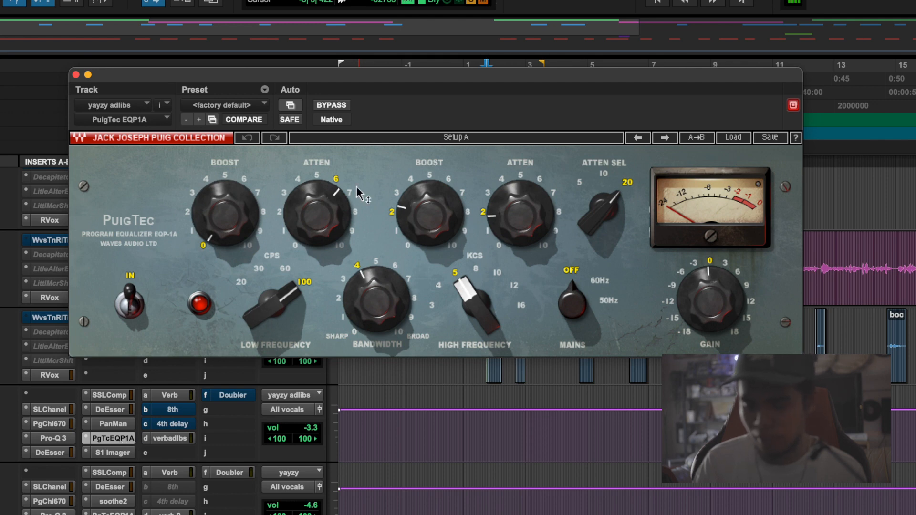
{"action": "mouse_move", "coordinate": [316, 226]}
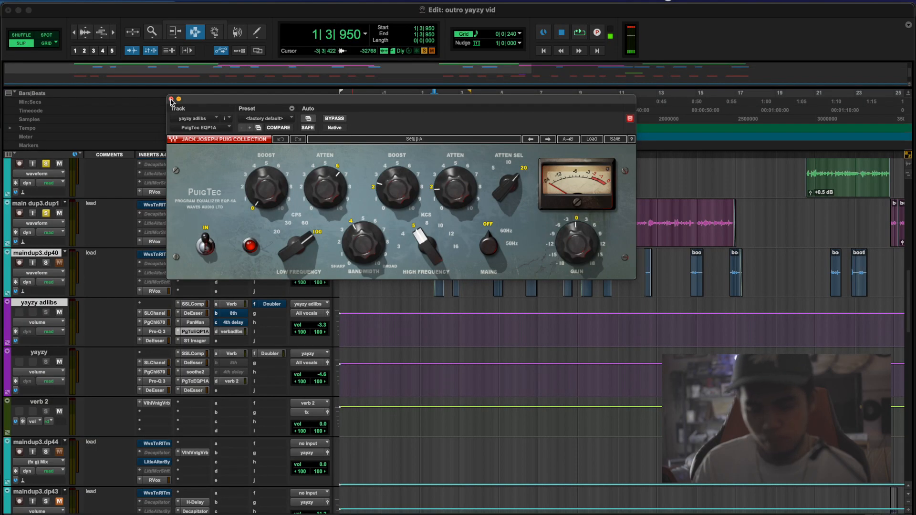
{"action": "left_click", "coordinate": [171, 99]}
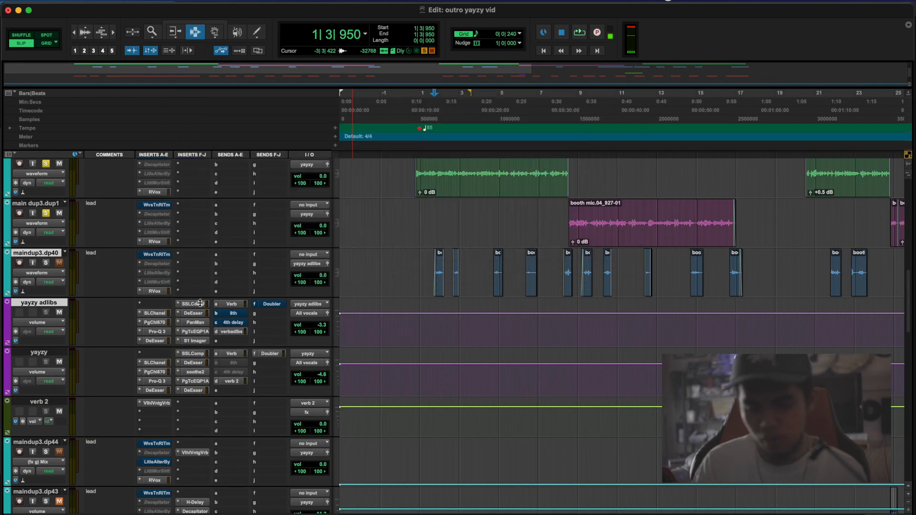
- Check S1 Imager on the yayzy adlibs bus and revisit the bus's SSLChannel
{"action": "left_click", "coordinate": [196, 342]}
{"action": "left_click", "coordinate": [196, 341]}
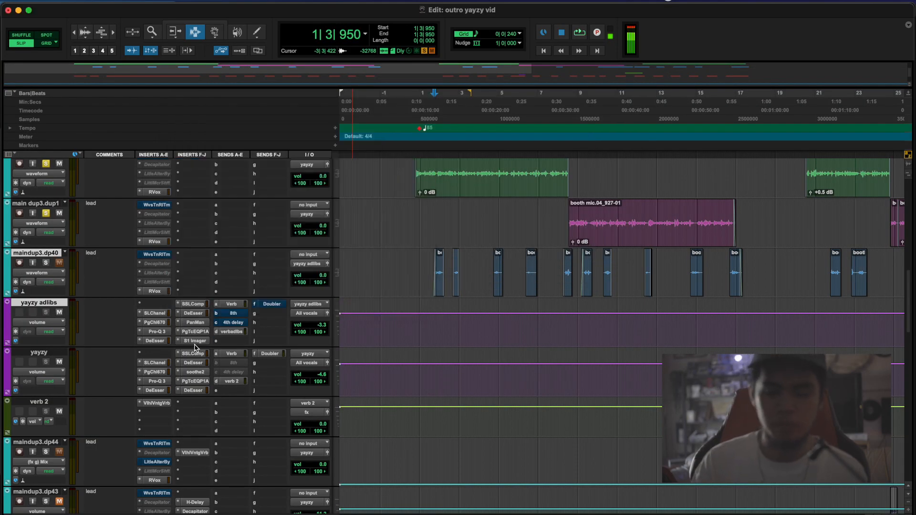
{"action": "left_click", "coordinate": [195, 341]}
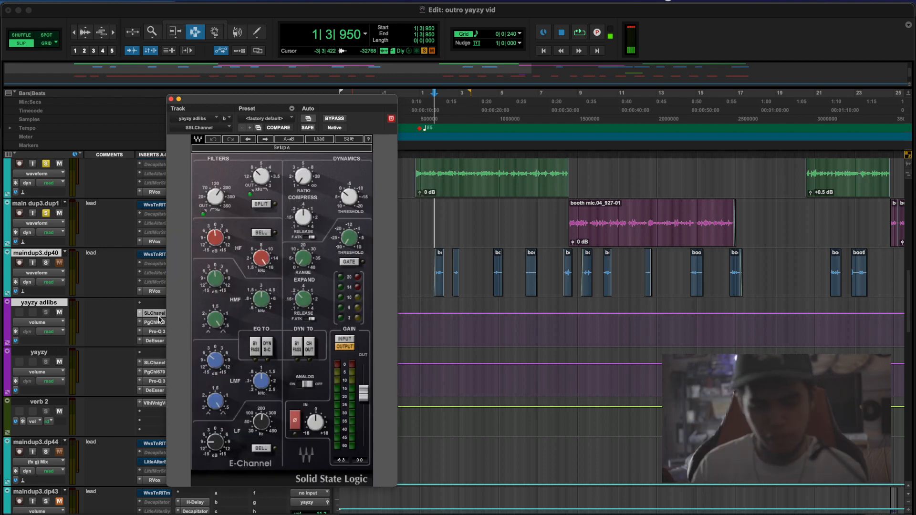
{"action": "left_click", "coordinate": [155, 314]}
- Clear the track solos, unmute maindup3.dp40, and audition the adlibs with the lead from just before main dup3.dup1's first clip
{"action": "left_click", "coordinate": [49, 263], "text": "alt"}
{"action": "left_click", "coordinate": [49, 264]}
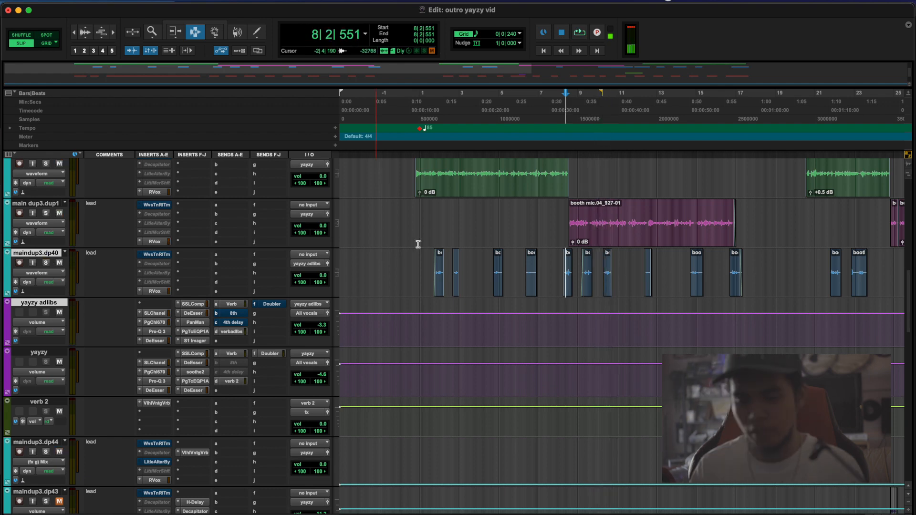
{"action": "left_click", "coordinate": [438, 243]}
{"action": "scroll", "coordinate": [286, 238], "scroll_direction": "up", "scroll_amount": 1}
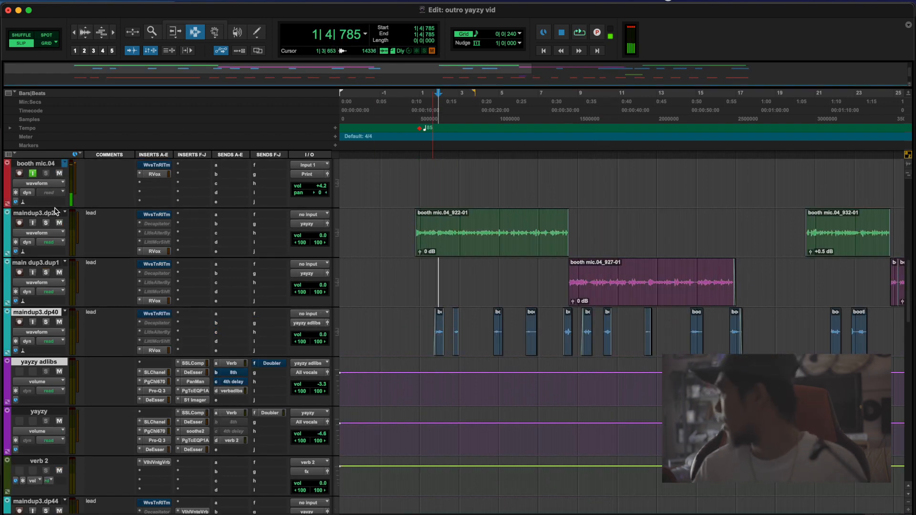
{"action": "left_click", "coordinate": [562, 400]}
{"action": "scroll", "coordinate": [561, 401], "scroll_direction": "up", "scroll_amount": 3}
{"action": "key", "text": "space"}
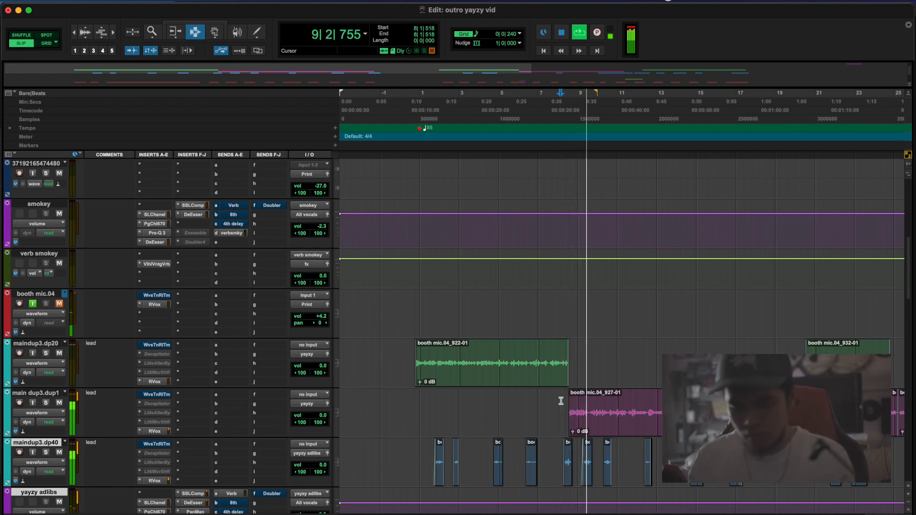
{"action": "scroll", "coordinate": [562, 401], "scroll_direction": "down", "scroll_amount": 1}
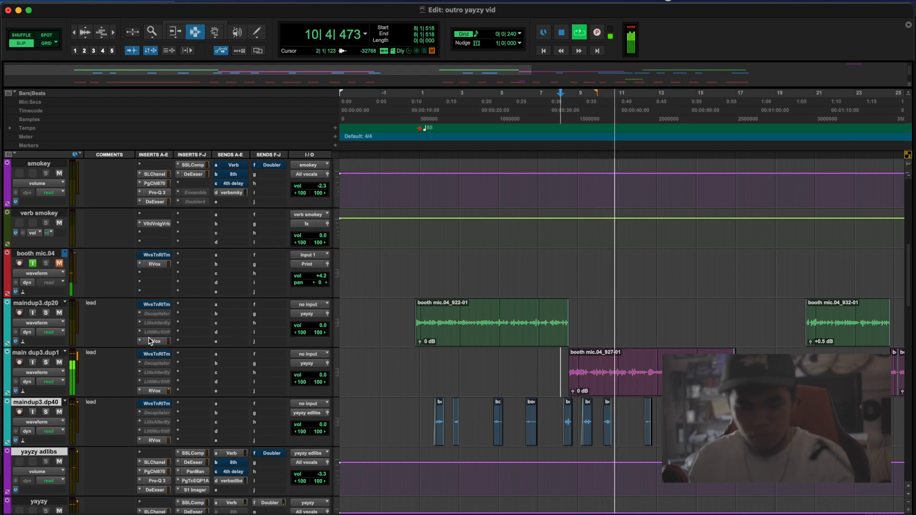
{"action": "key", "text": "space"}
- Go to the yayzy ins outs bus and open its C1 gate
{"action": "scroll", "coordinate": [457, 280], "scroll_direction": "down", "scroll_amount": 2}
{"action": "scroll", "coordinate": [457, 281], "scroll_direction": "right", "scroll_amount": 4}
{"action": "left_click", "coordinate": [457, 281]}
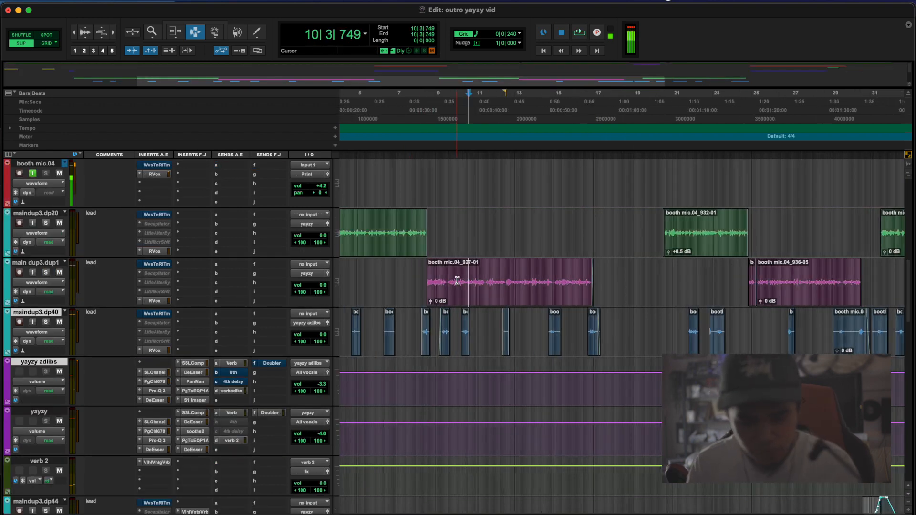
{"action": "scroll", "coordinate": [458, 281], "scroll_direction": "down", "scroll_amount": 5}
{"action": "scroll", "coordinate": [457, 280], "scroll_direction": "left", "scroll_amount": 1}
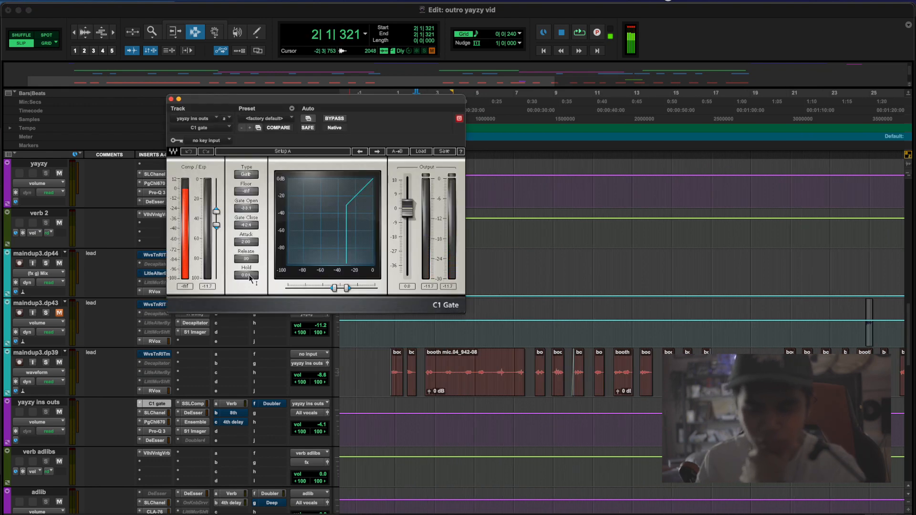
- Move the booth mic.04 track directly above maindup3.dp39 and audition the soloed maindup3.dp39 vocal from just before its booth mic.04_842-08 clip
{"action": "left_click", "coordinate": [424, 362]}
{"action": "left_click", "coordinate": [390, 355]}
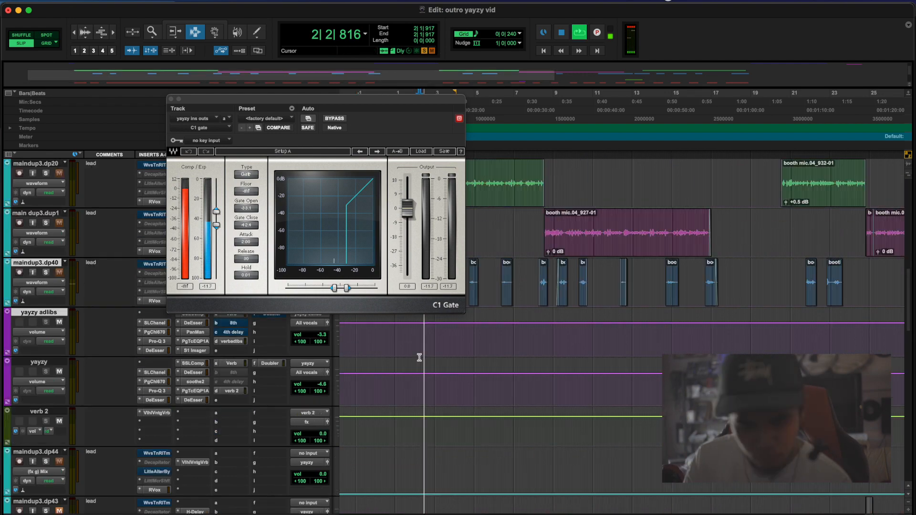
{"action": "scroll", "coordinate": [419, 358], "scroll_direction": "up", "scroll_amount": 3}
{"action": "left_click_drag", "start_coordinate": [41, 203], "coordinate": [113, 444]}
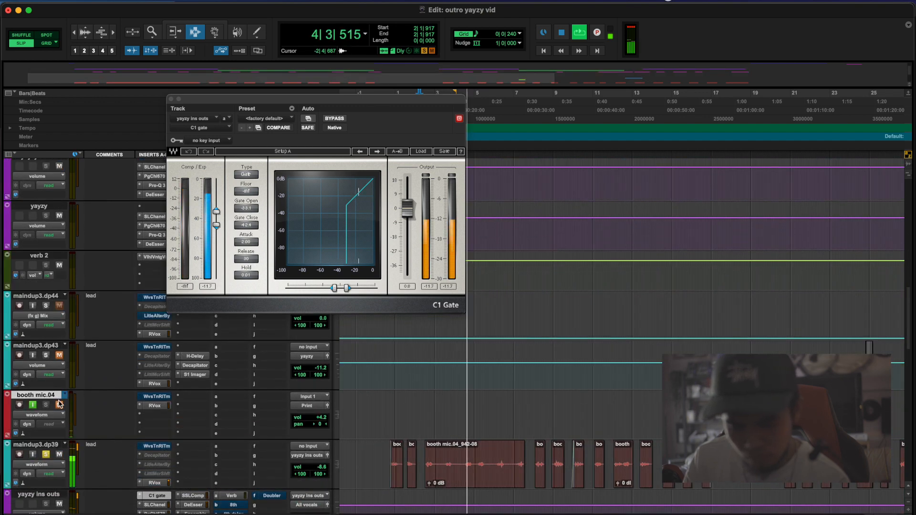
{"action": "key", "text": "space"}
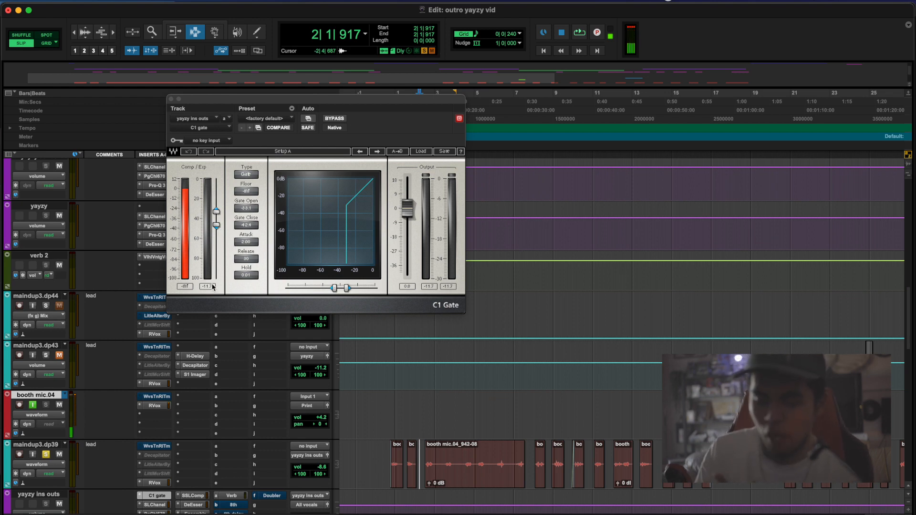
- Examine SSLChannel, DeEsser and AIR Ensemble on the yayzy ins outs bus
{"action": "scroll", "coordinate": [358, 339], "scroll_direction": "down", "scroll_amount": 3}
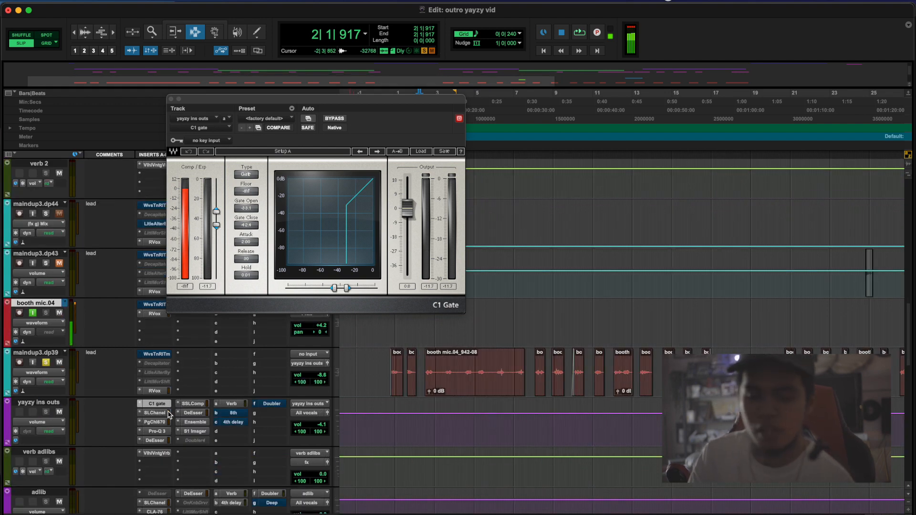
{"action": "left_click", "coordinate": [156, 413]}
{"action": "left_click", "coordinate": [155, 441]}
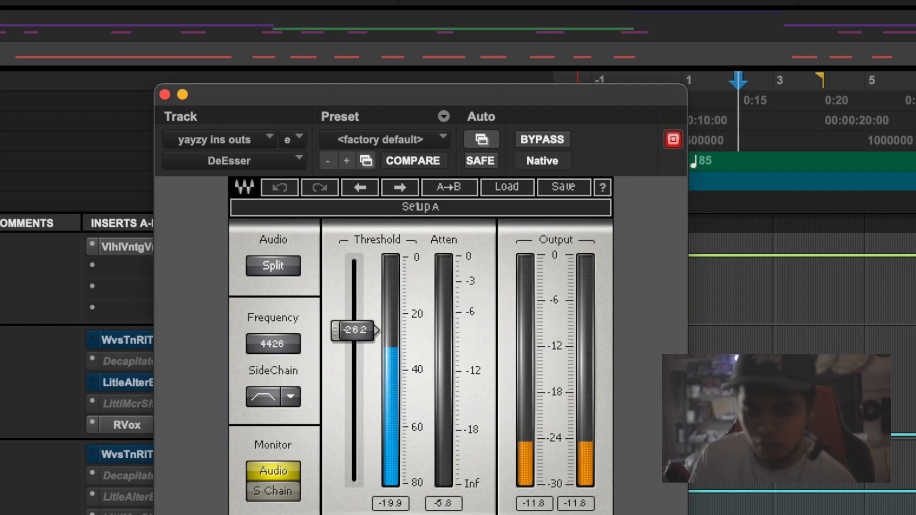
{"action": "left_click", "coordinate": [220, 514]}
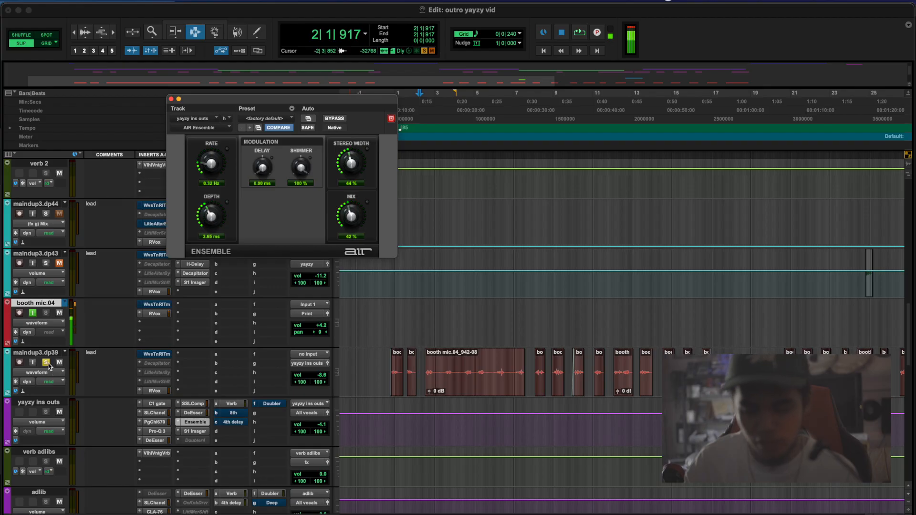
- Clear maindup3.dp39's solo, mute booth mic.04, and audition the ins and outs in the full mix from 2|1|917
{"action": "left_click", "coordinate": [46, 363]}
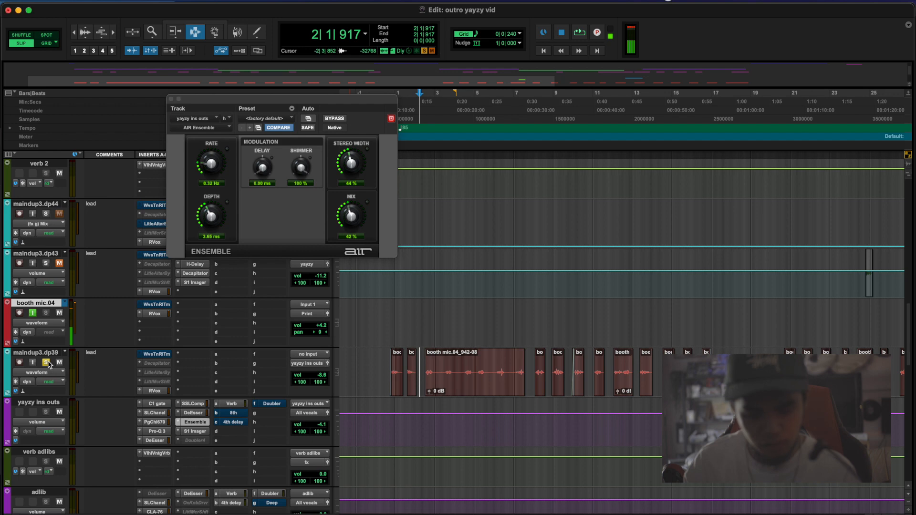
{"action": "key", "text": "space"}
{"action": "left_click", "coordinate": [59, 313]}
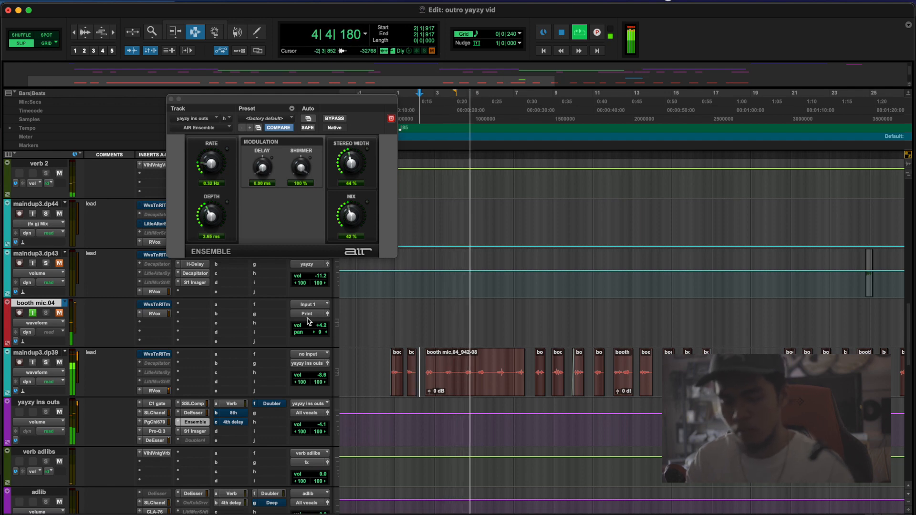
{"action": "key", "text": "space"}
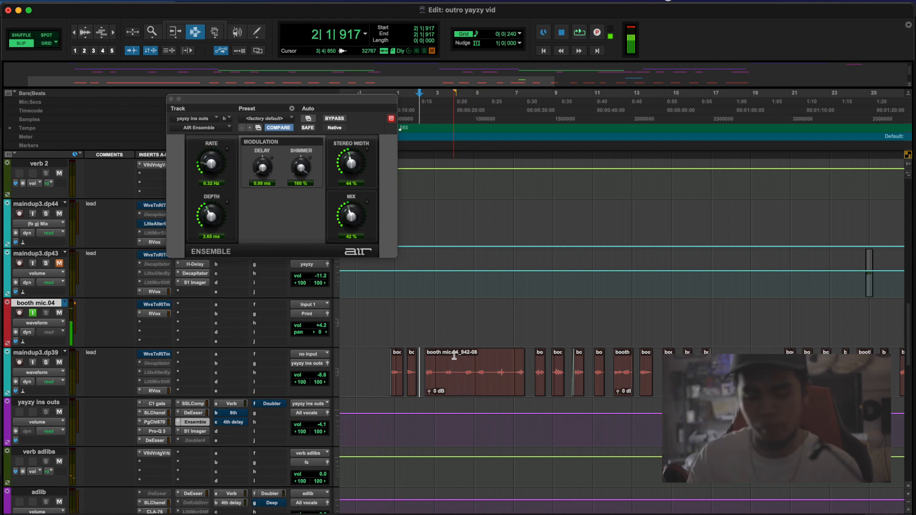
- Go to the PRINT track, examine its L2 limiter and WLM Plus loudness meter, and close the plug-in window
{"action": "scroll", "coordinate": [454, 355], "scroll_direction": "down", "scroll_amount": 1}
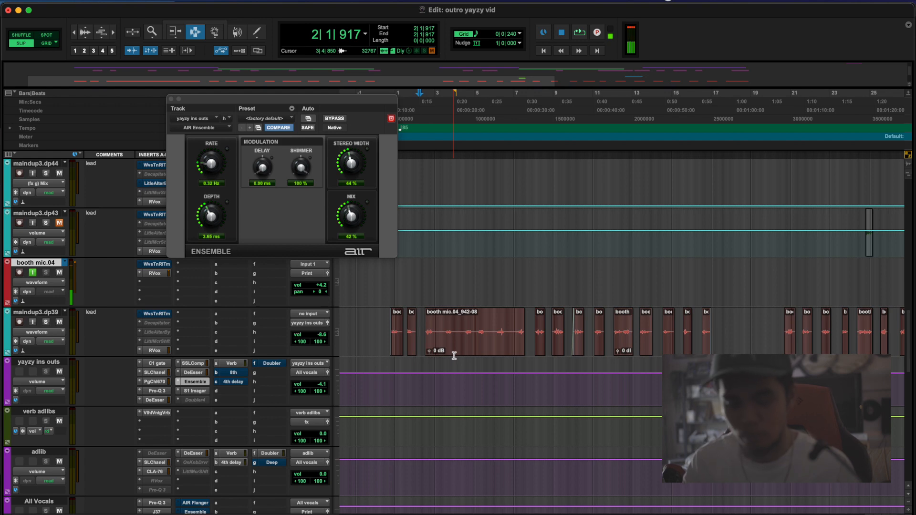
{"action": "scroll", "coordinate": [454, 355], "scroll_direction": "down", "scroll_amount": 4}
{"action": "scroll", "coordinate": [454, 356], "scroll_direction": "down", "scroll_amount": 8}
{"action": "scroll", "coordinate": [456, 356], "scroll_direction": "right", "scroll_amount": 5}
{"action": "left_click", "coordinate": [155, 432]}
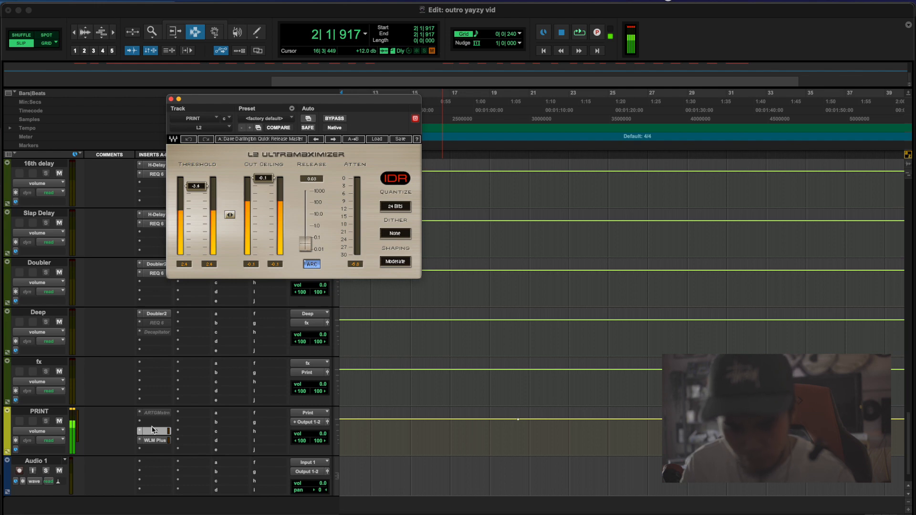
{"action": "left_click", "coordinate": [154, 440]}
{"action": "left_click", "coordinate": [154, 440]}
{"action": "left_click", "coordinate": [153, 440]}
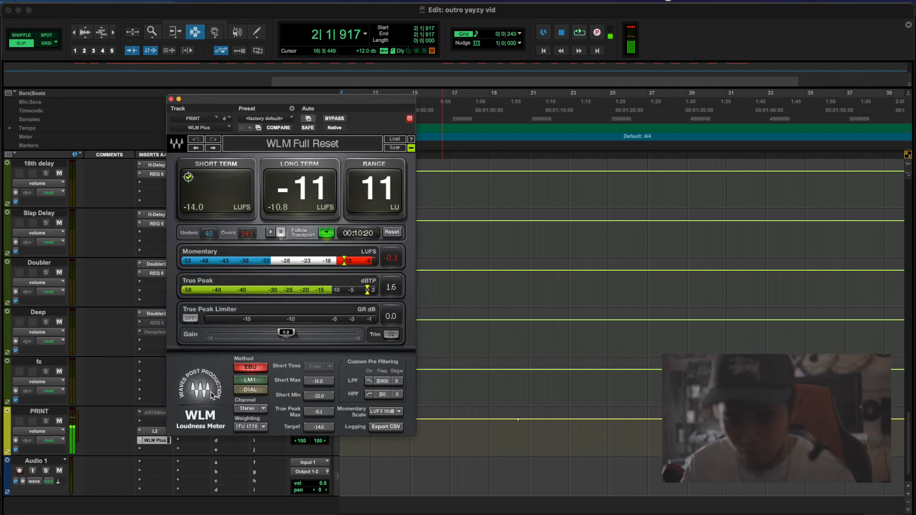
{"action": "left_click", "coordinate": [172, 99]}
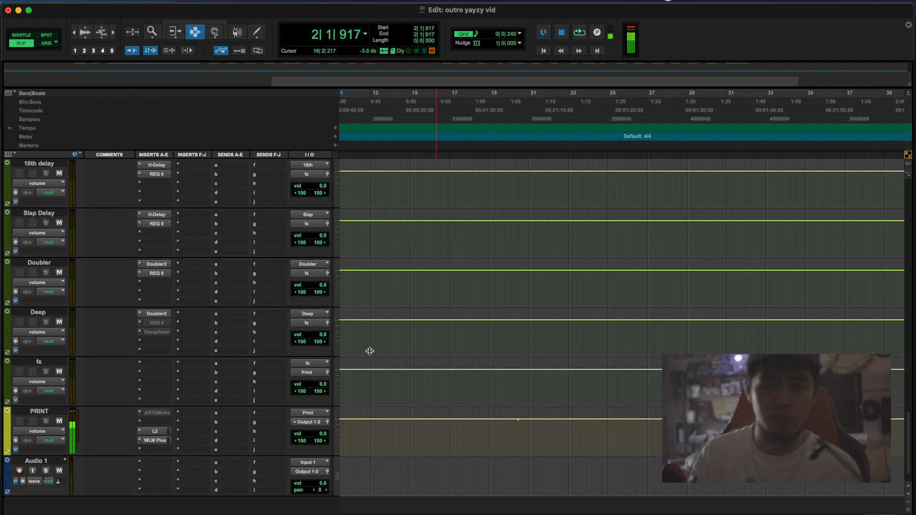
- Return to maindup3.dp43 and audition its short clip near bar 25 from 24|3|810 with the track unmuted
{"action": "scroll", "coordinate": [476, 359], "scroll_direction": "up", "scroll_amount": 10}
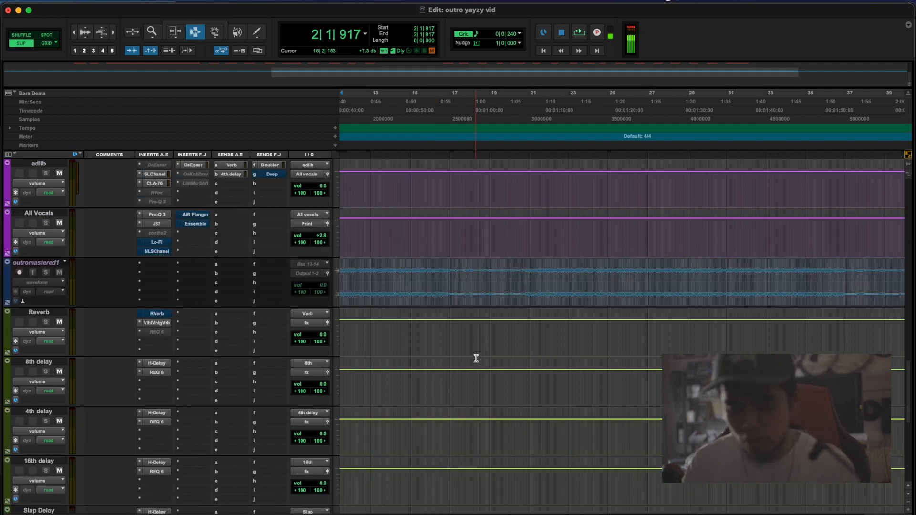
{"action": "scroll", "coordinate": [476, 359], "scroll_direction": "up", "scroll_amount": 8}
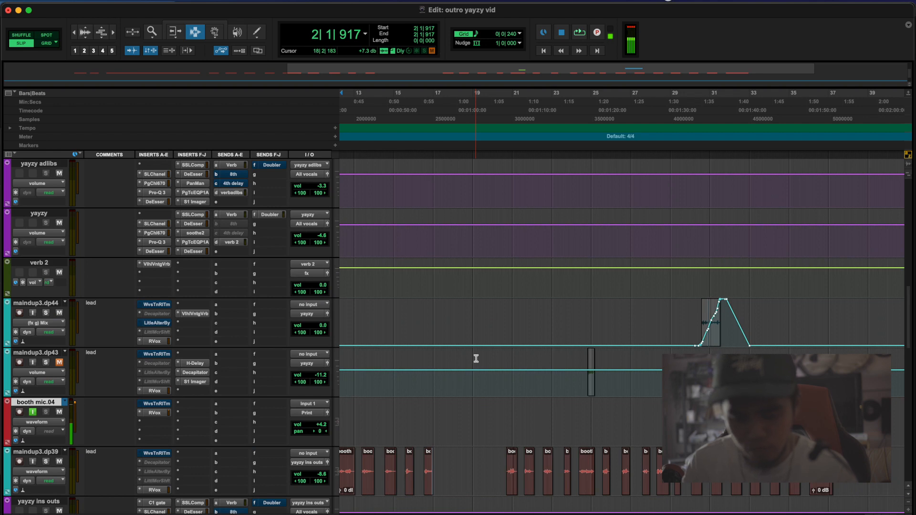
{"action": "scroll", "coordinate": [477, 359], "scroll_direction": "right", "scroll_amount": 5}
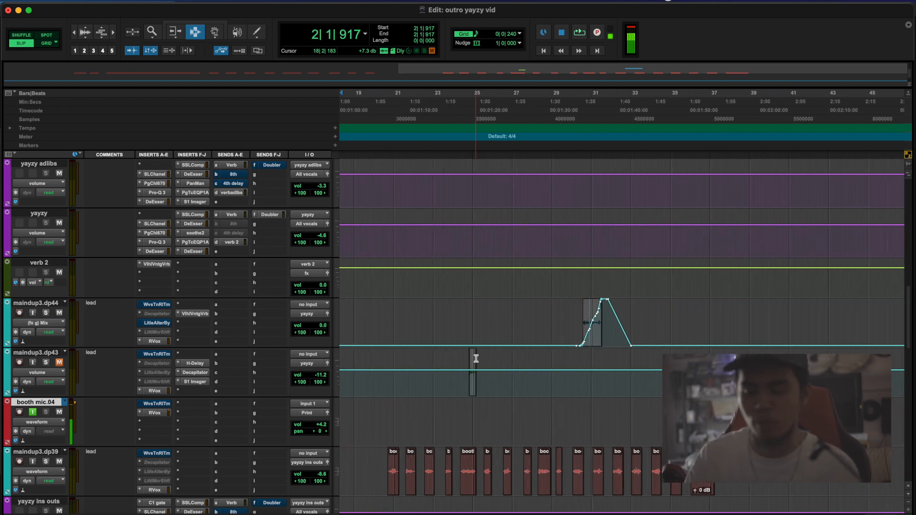
{"action": "scroll", "coordinate": [477, 359], "scroll_direction": "up", "scroll_amount": 1}
{"action": "scroll", "coordinate": [476, 359], "scroll_direction": "right", "scroll_amount": 1}
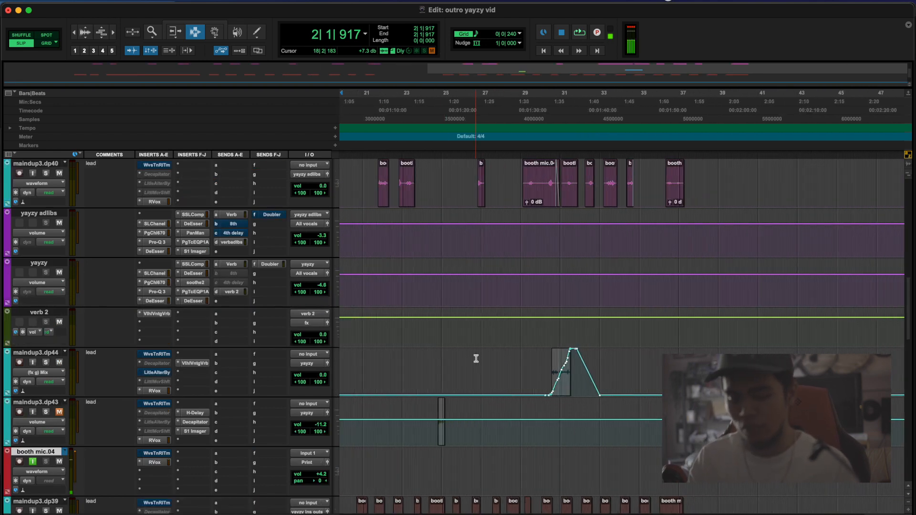
{"action": "scroll", "coordinate": [476, 359], "scroll_direction": "down", "scroll_amount": 2}
{"action": "scroll", "coordinate": [476, 359], "scroll_direction": "left", "scroll_amount": 3}
{"action": "left_click", "coordinate": [513, 329]}
{"action": "key", "text": "space"}
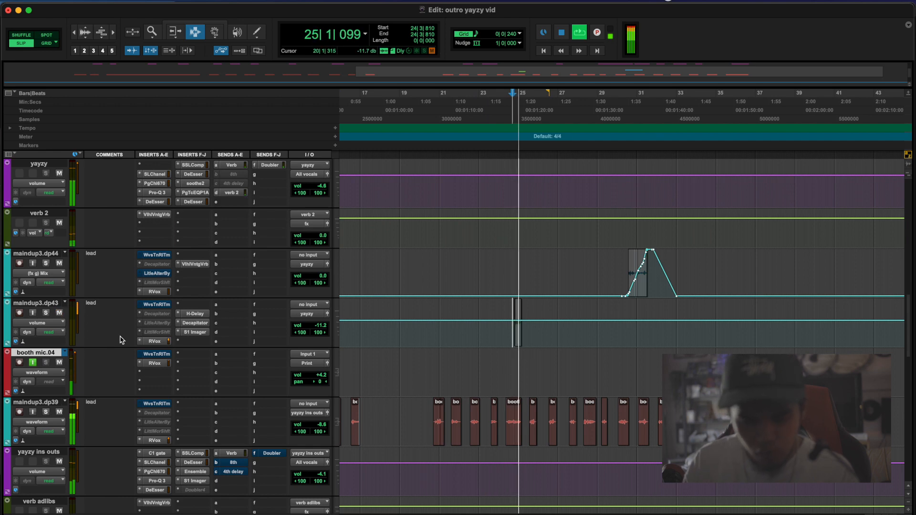
{"action": "key", "text": "space"}
- Replay the maindup3.dp43 passage from 24|1|049 with maindup3.dp43 unmuted and booth mic.04 muted
{"action": "left_click", "coordinate": [492, 294]}
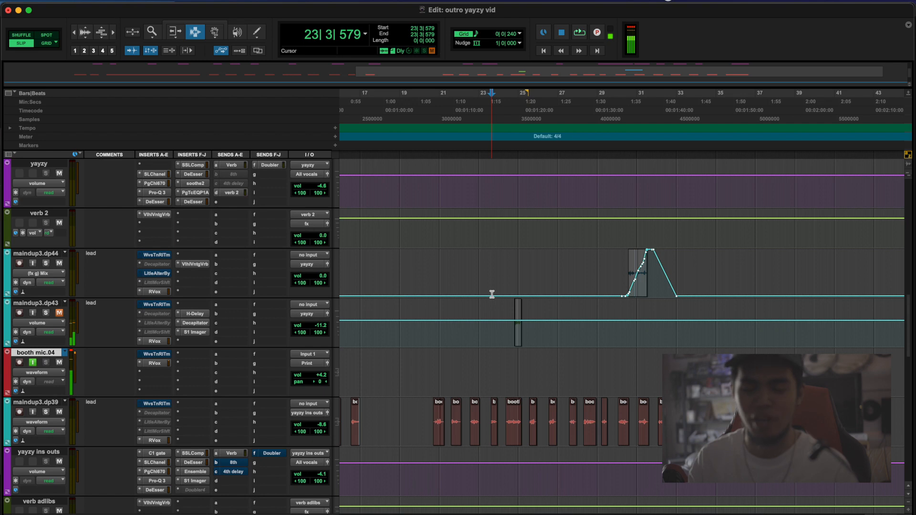
{"action": "left_click", "coordinate": [521, 280]}
{"action": "left_click", "coordinate": [516, 274]}
{"action": "left_click", "coordinate": [499, 271]}
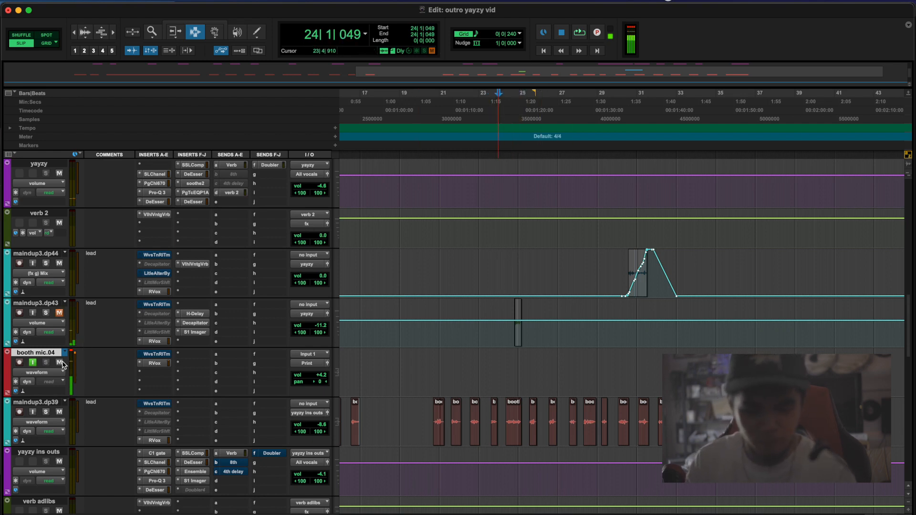
{"action": "key", "text": "space"}
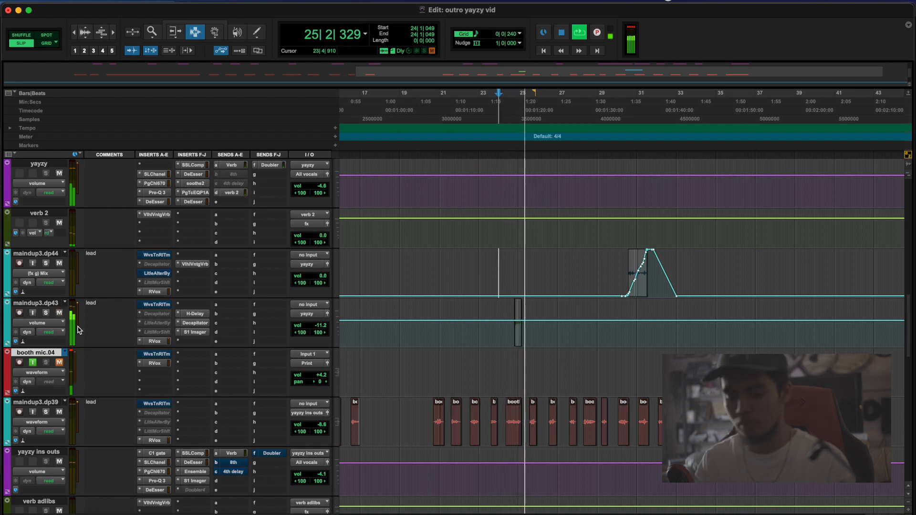
- Move the maindup3.dp43 track directly below main dup3.dup1 and zoom in on their clips around bar 25
{"action": "scroll", "coordinate": [520, 451], "scroll_direction": "up", "scroll_amount": 5}
{"action": "left_click", "coordinate": [520, 451]}
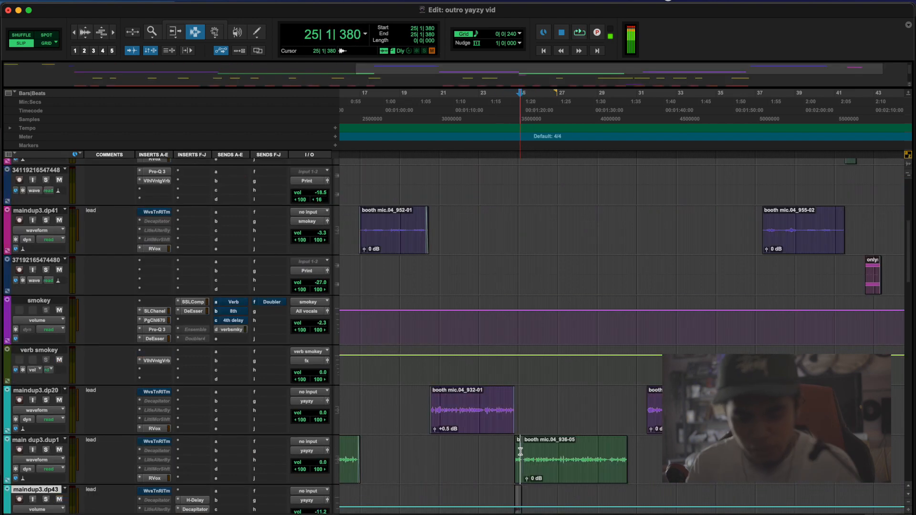
{"action": "key", "text": "t"}
{"action": "scroll", "coordinate": [520, 452], "scroll_direction": "up", "scroll_amount": 4}
{"action": "key", "text": "t"}
{"action": "key", "text": "t"}
{"action": "scroll", "coordinate": [520, 452], "scroll_direction": "down", "scroll_amount": 4}
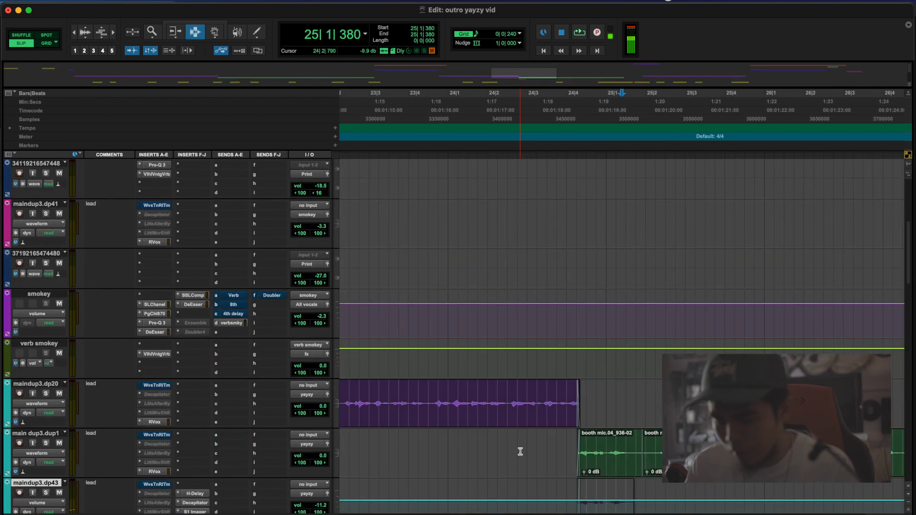
{"action": "scroll", "coordinate": [520, 450], "scroll_direction": "down", "scroll_amount": 2}
{"action": "scroll", "coordinate": [564, 439], "scroll_direction": "down", "scroll_amount": 2}
- Mute maindup3.dp43 and set the playback start to 24|3|947, just before main dup3.dup1's booth mic.04_936-02 clip
{"action": "left_click", "coordinate": [559, 392]}
{"action": "key", "text": "shift+m"}
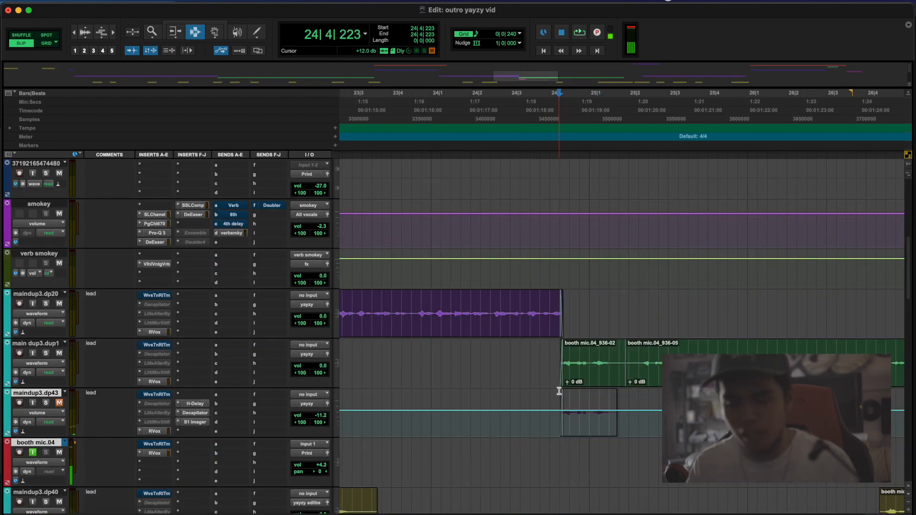
{"action": "left_click_drag", "start_coordinate": [622, 364], "coordinate": [540, 364]}
{"action": "left_click", "coordinate": [625, 357]}
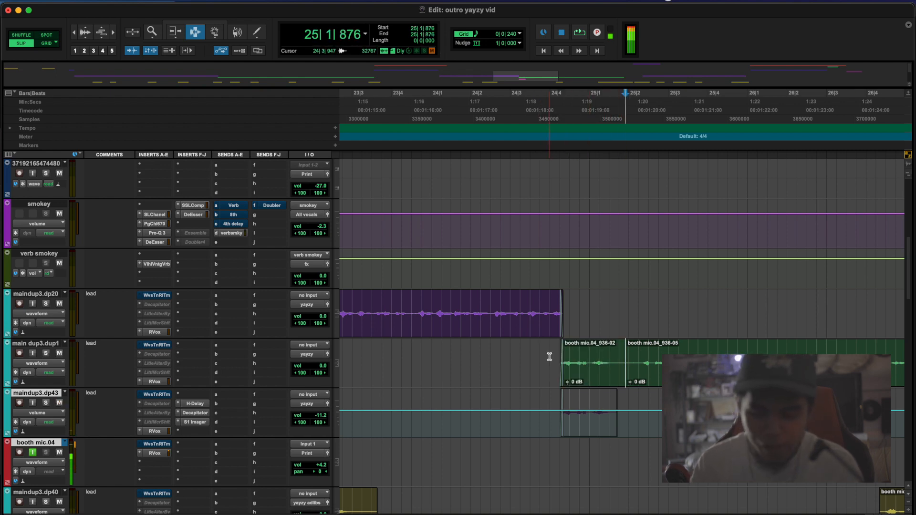
{"action": "left_click", "coordinate": [549, 366]}
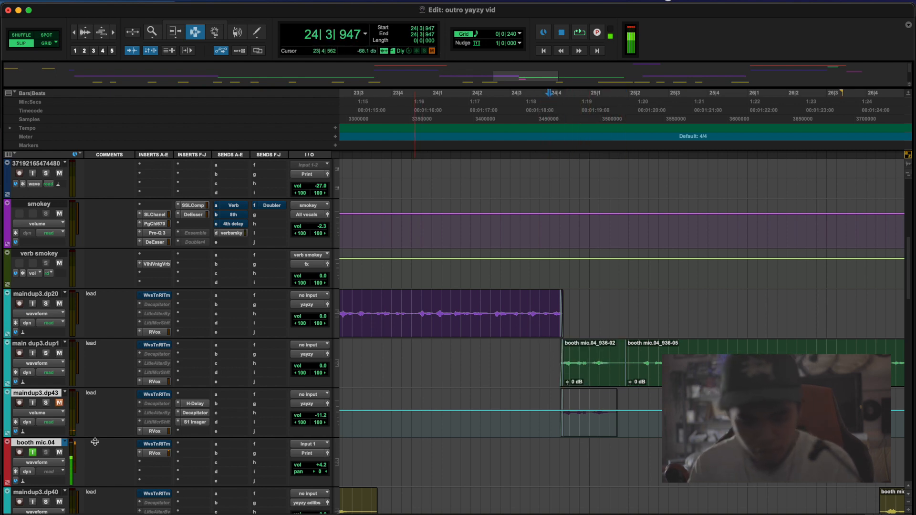
- Examine H-Delay and Decapitator on maindup3.dp43, solo the track, and bypass Decapitator
{"action": "left_click", "coordinate": [195, 404]}
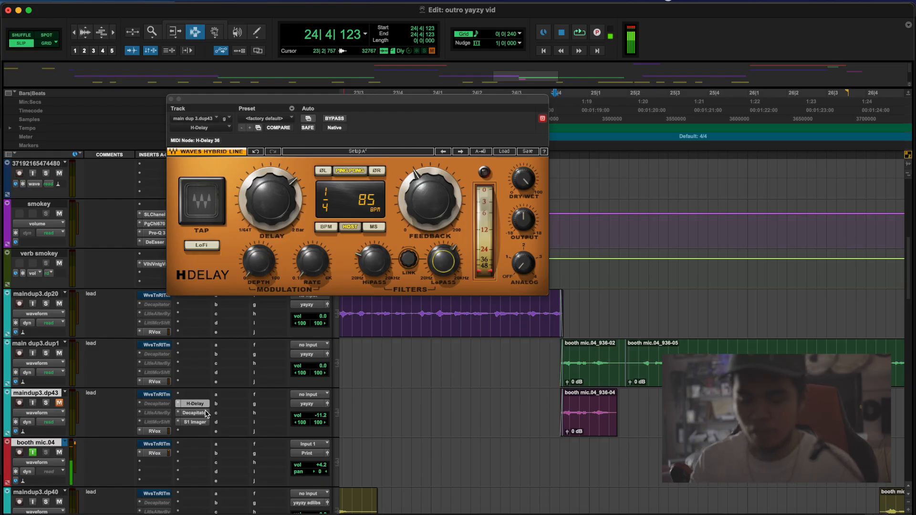
{"action": "left_click", "coordinate": [206, 414]}
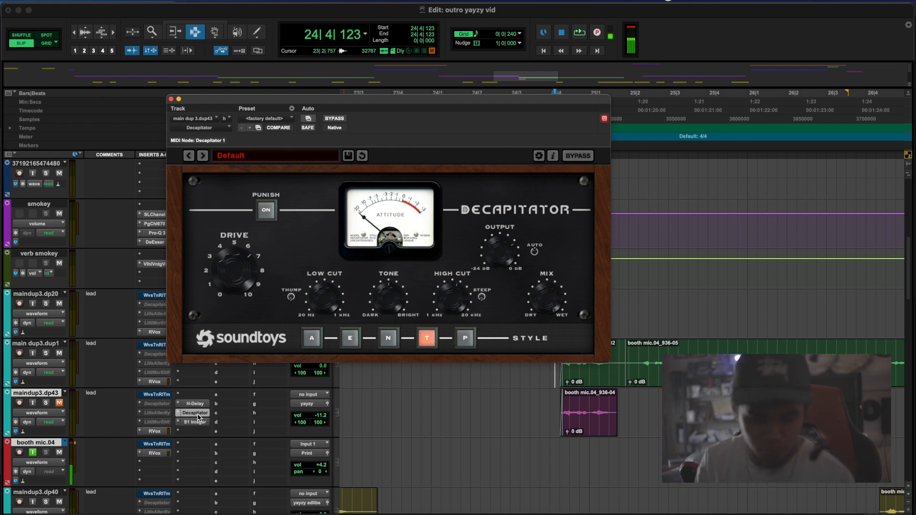
{"action": "left_click", "coordinate": [46, 403]}
{"action": "left_click", "coordinate": [179, 413]}
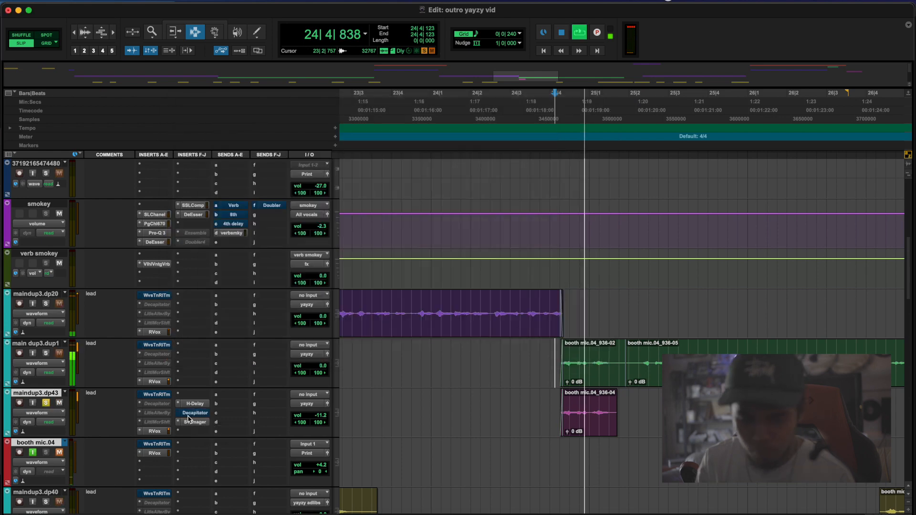
- Solo main dup3.dup1 as well and audition it together with maindup3.dp43 from 24|2|281
{"action": "left_click", "coordinate": [483, 359]}
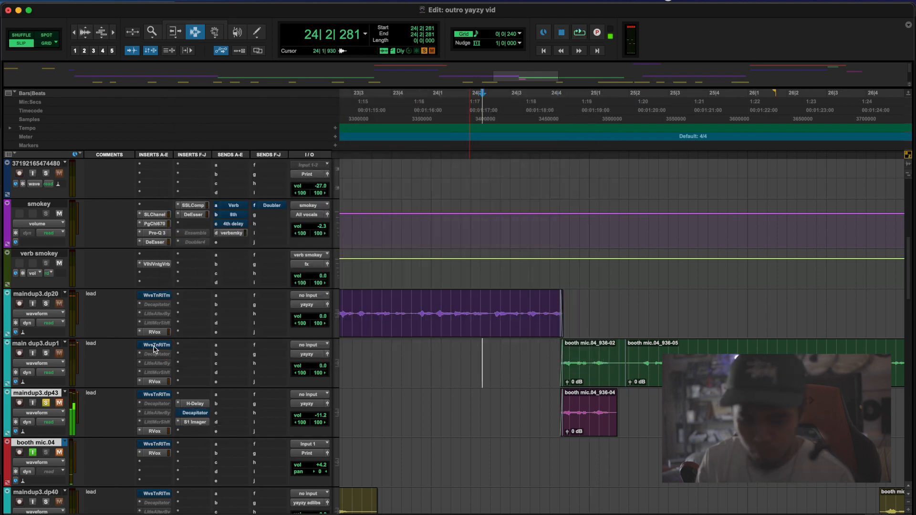
{"action": "left_click", "coordinate": [46, 353]}
{"action": "key", "text": "space"}
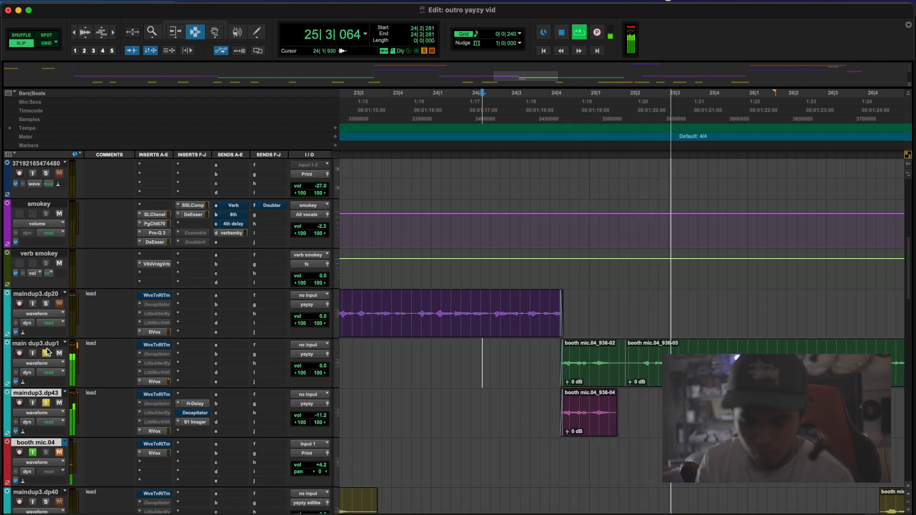
{"action": "key", "text": "space"}
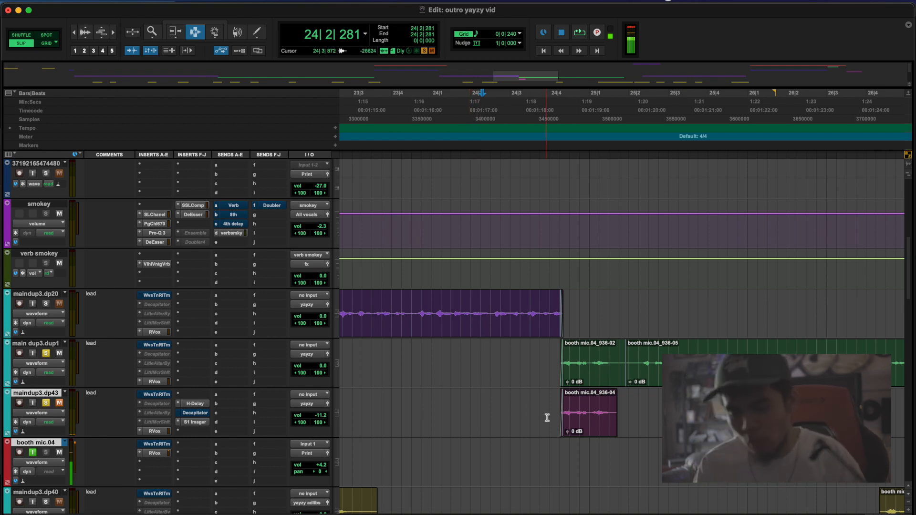
- Select the area around maindup3.dp43's booth mic.04_936-04 clip, audition it, and examine the track's S1 Imager
{"action": "left_click_drag", "start_coordinate": [547, 420], "coordinate": [659, 426]}
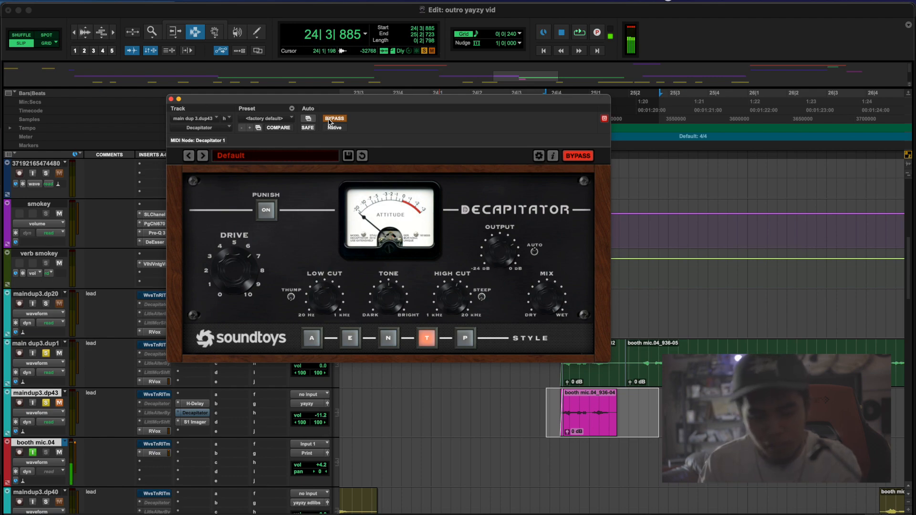
{"action": "key", "text": "space"}
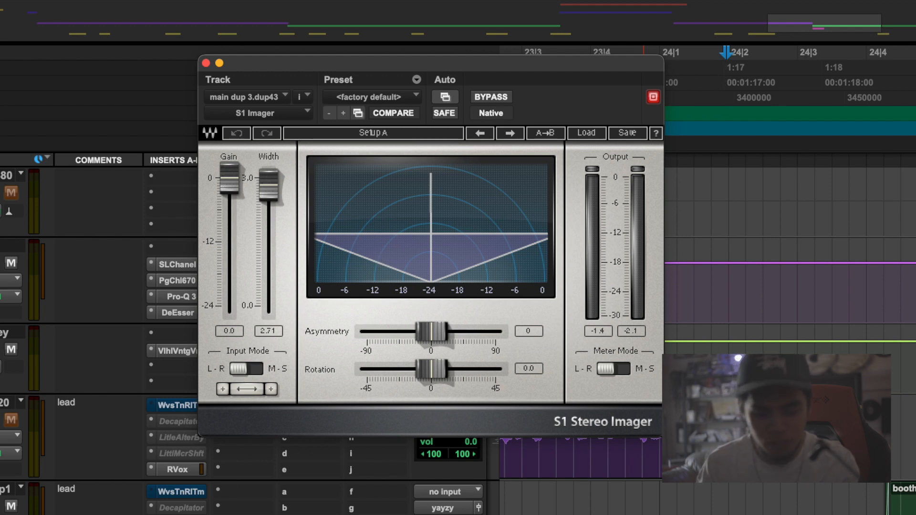
- Set the playback start to 30|1|146, just before maindup3.dp44's mix automation ramp, and open the track's ValhallaVintageVerb
{"action": "scroll", "coordinate": [96, 334], "scroll_direction": "down", "scroll_amount": 10}
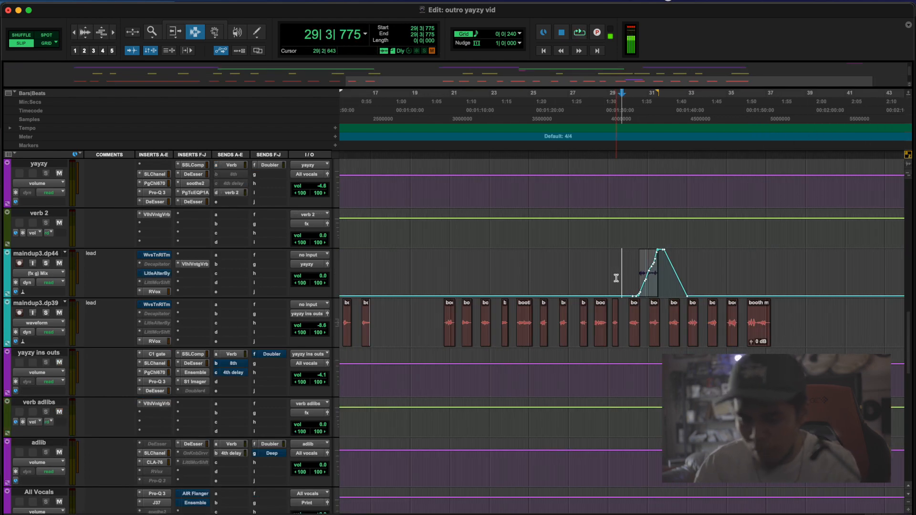
{"action": "left_click_drag", "start_coordinate": [632, 278], "coordinate": [704, 281]}
{"action": "left_click", "coordinate": [635, 275]}
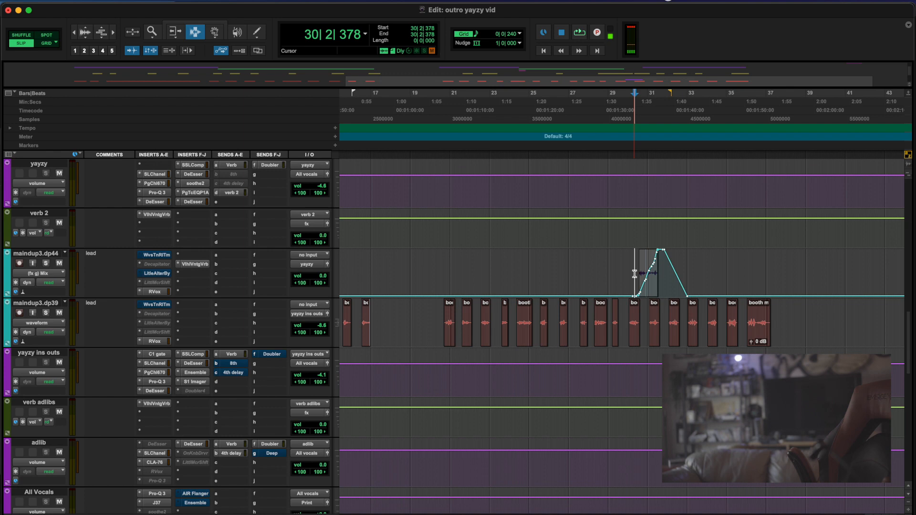
{"action": "left_click", "coordinate": [633, 274]}
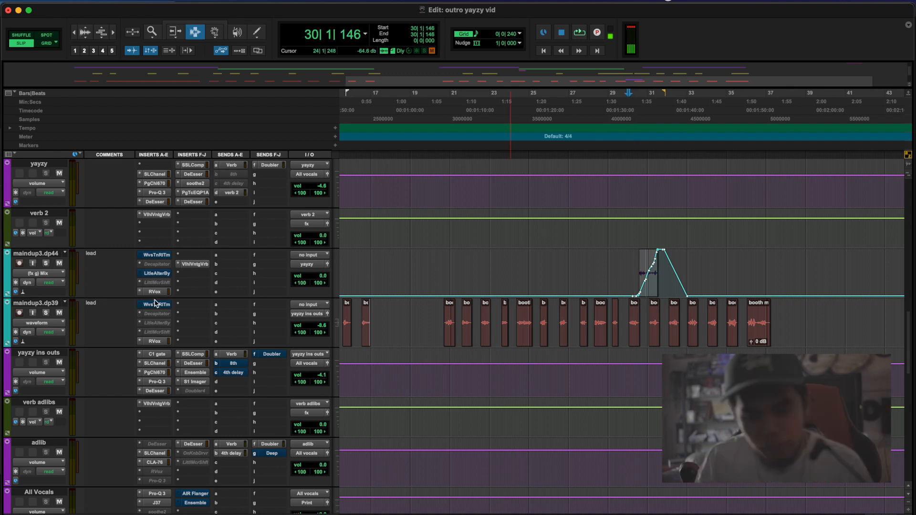
{"action": "left_click", "coordinate": [195, 264]}
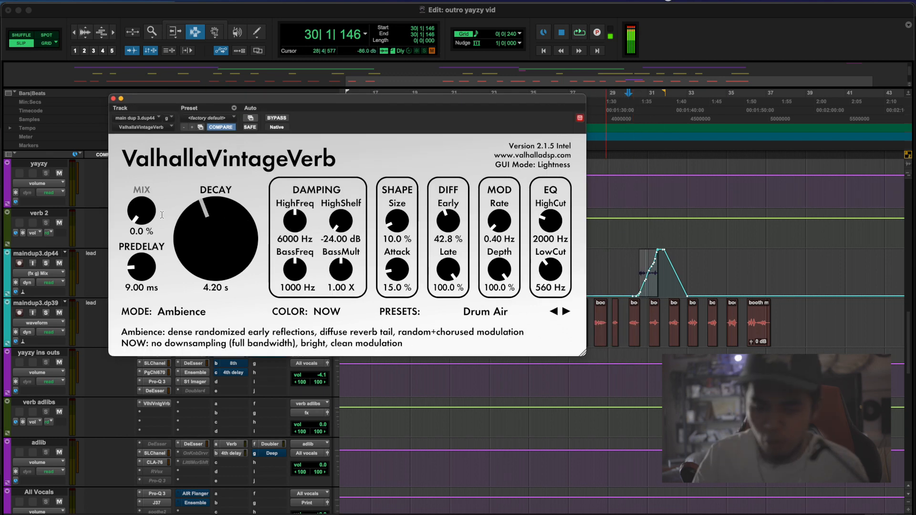
- Audition maindup3.dp44's automated reverb mix, muting booth mic.04 and moving it together with maindup3.dp43 below maindup3.dp44
{"action": "key", "text": "space"}
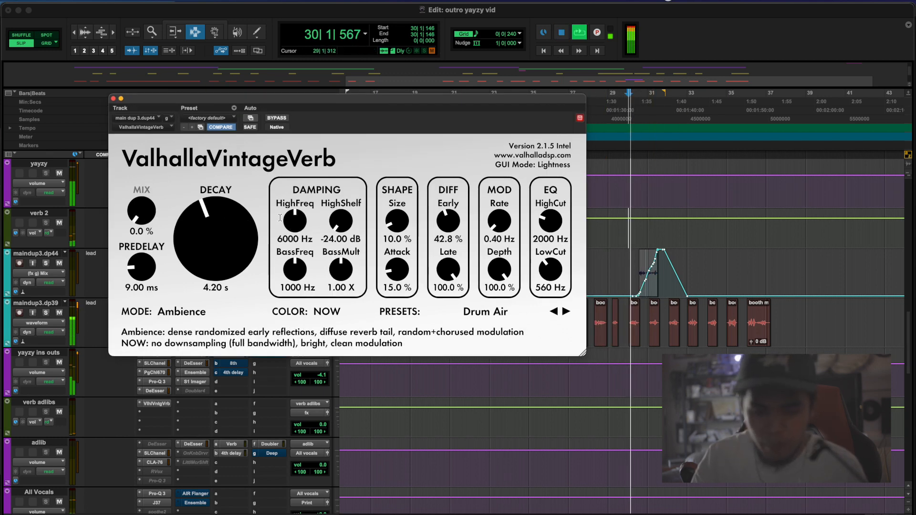
{"action": "scroll", "coordinate": [81, 273], "scroll_direction": "up", "scroll_amount": 5}
{"action": "scroll", "coordinate": [82, 273], "scroll_direction": "up", "scroll_amount": 1}
{"action": "left_click", "coordinate": [59, 323]}
{"action": "scroll", "coordinate": [55, 314], "scroll_direction": "down", "scroll_amount": 2}
{"action": "scroll", "coordinate": [94, 435], "scroll_direction": "down", "scroll_amount": 1}
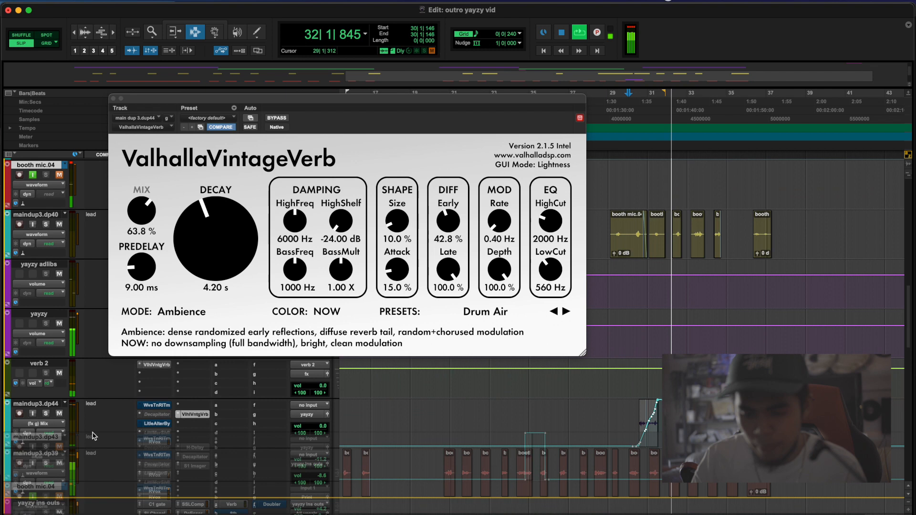
{"action": "scroll", "coordinate": [94, 435], "scroll_direction": "down", "scroll_amount": 2}
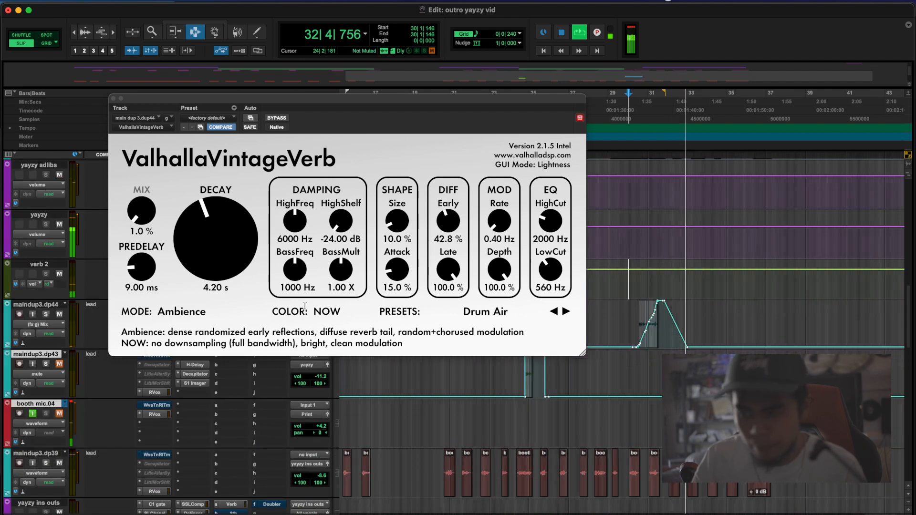
{"action": "key", "text": "space"}
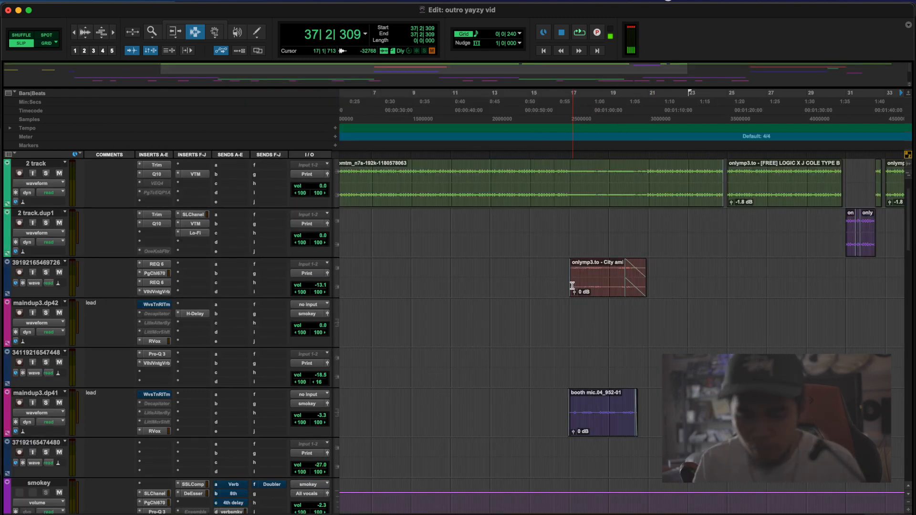
- View SSLChannel on the smokey bus and start playback at 17|2|349 within maindup3.dp41's booth mic.04_952-01 clip
{"action": "left_click", "coordinate": [564, 279]}
{"action": "left_click", "coordinate": [571, 277]}
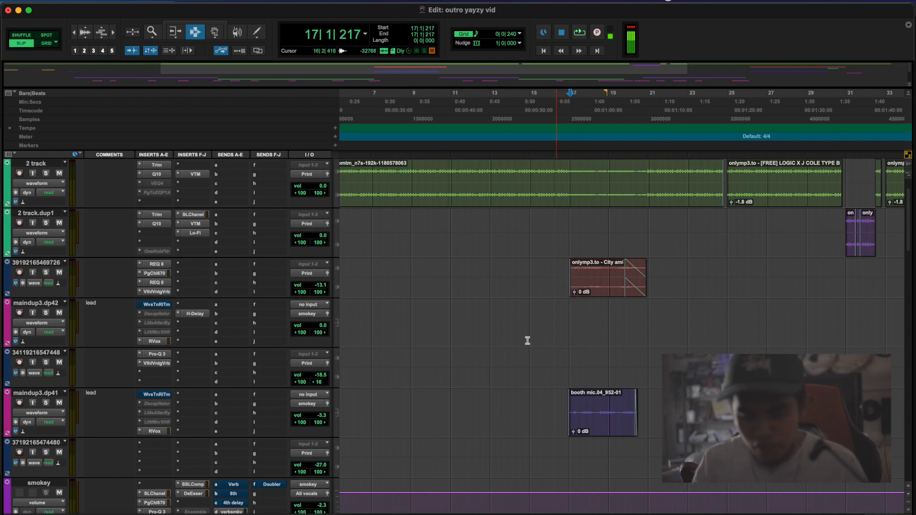
{"action": "left_click", "coordinate": [576, 402]}
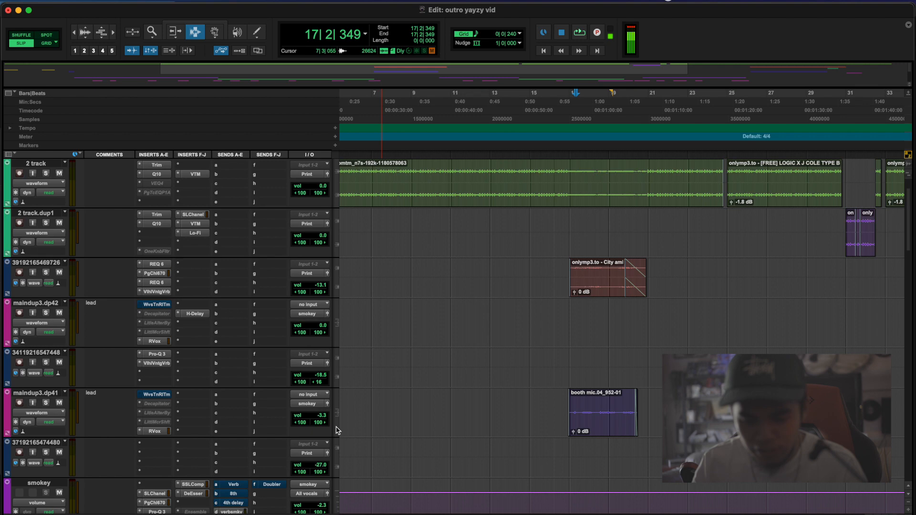
{"action": "left_click", "coordinate": [153, 494]}
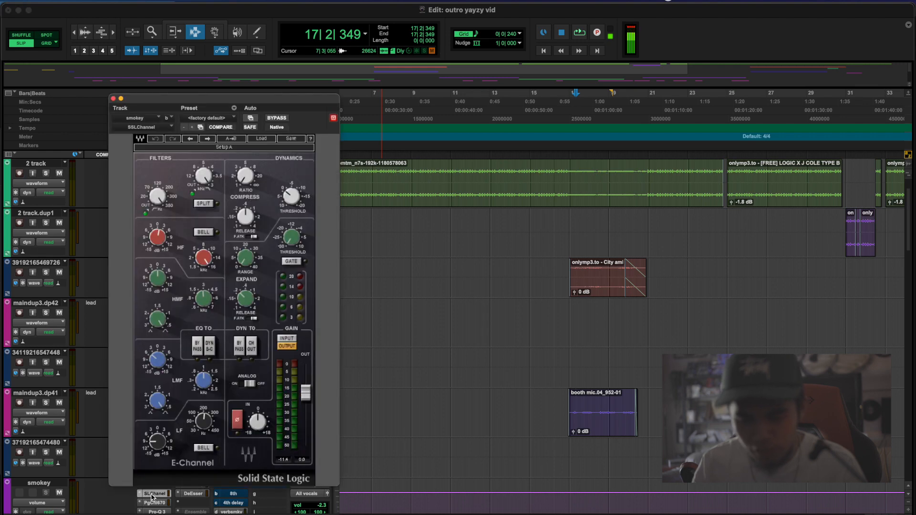
{"action": "left_click", "coordinate": [154, 494]}
{"action": "key", "text": "space"}
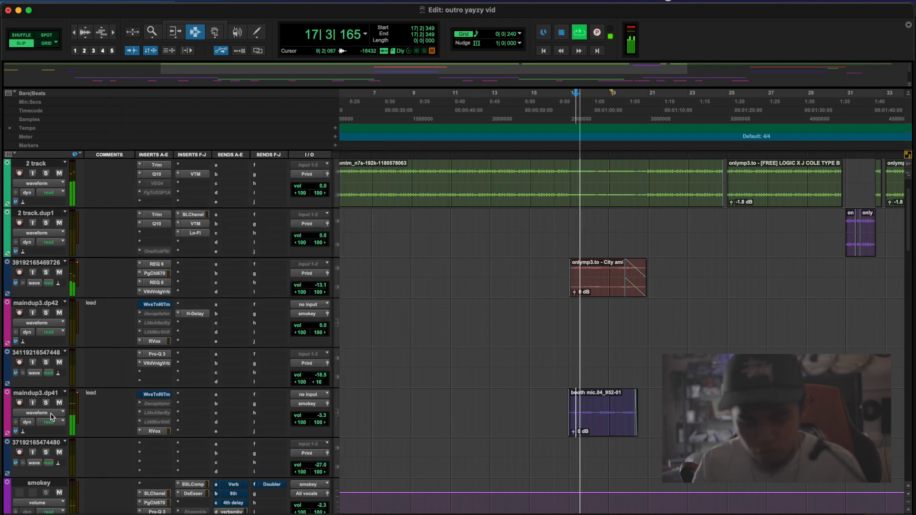
- Move maindup3.dp43 and booth mic.04 up between the City ambience track and maindup3.dp42 during playback, then stop
{"action": "scroll", "coordinate": [47, 405], "scroll_direction": "down", "scroll_amount": 5}
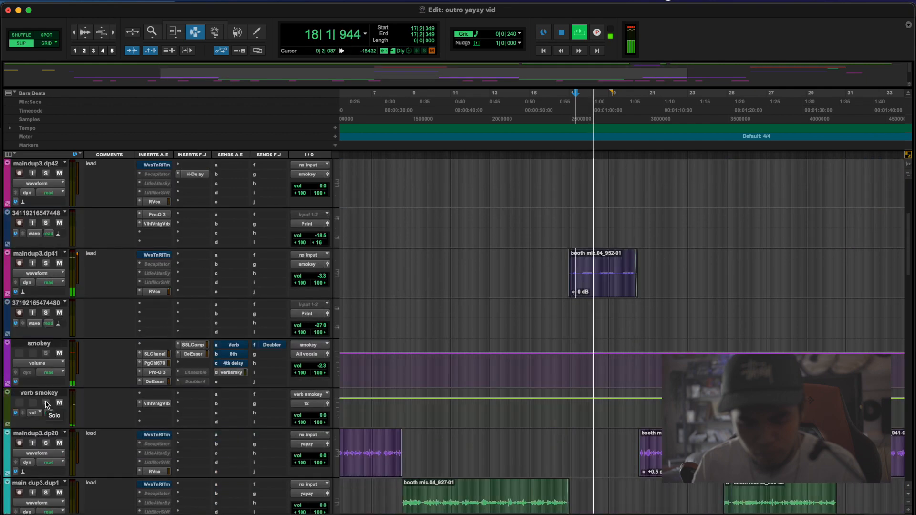
{"action": "scroll", "coordinate": [46, 405], "scroll_direction": "down", "scroll_amount": 8}
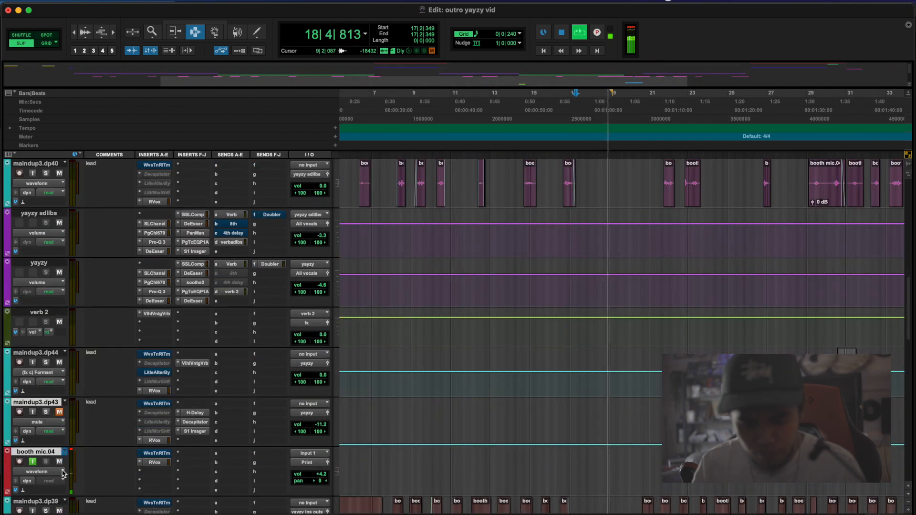
{"action": "scroll", "coordinate": [108, 215], "scroll_direction": "up", "scroll_amount": 15}
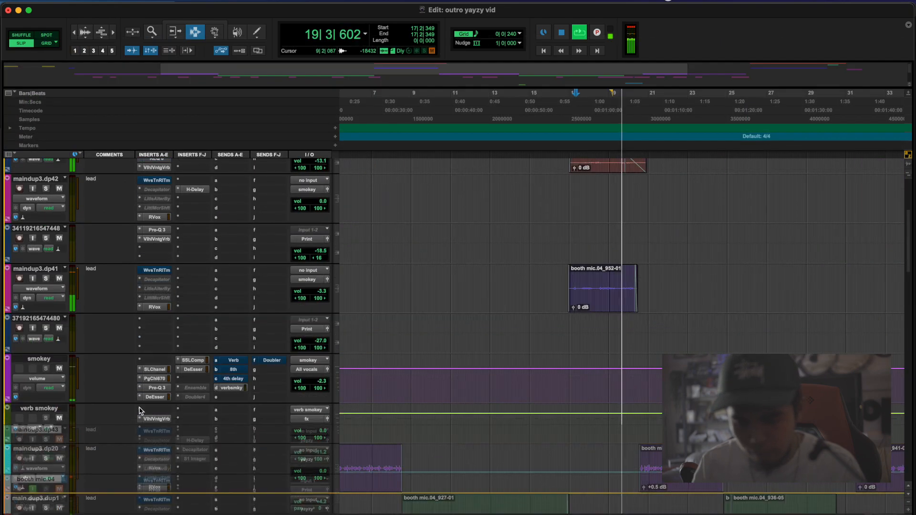
{"action": "left_click_drag", "start_coordinate": [178, 264], "coordinate": [167, 367]}
{"action": "key", "text": "space"}
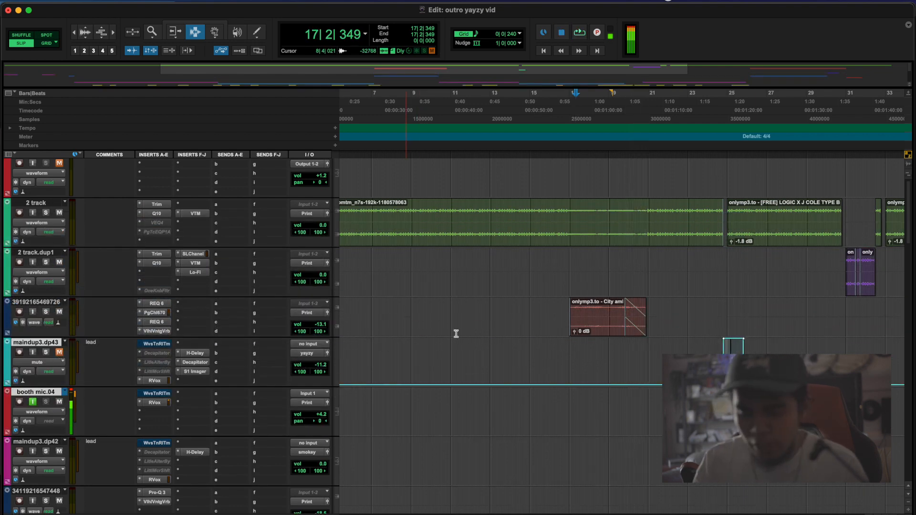
- Zoom in on the first City ambience clip and set the playback start to 16|3|896, just before it
{"action": "left_click_drag", "start_coordinate": [561, 320], "coordinate": [640, 319]}
{"action": "left_click", "coordinate": [616, 320]}
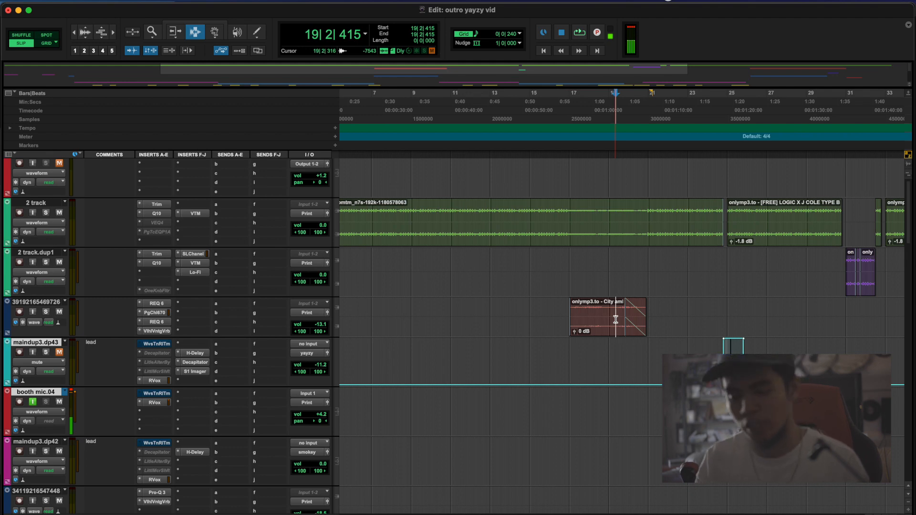
{"action": "left_click", "coordinate": [567, 304]}
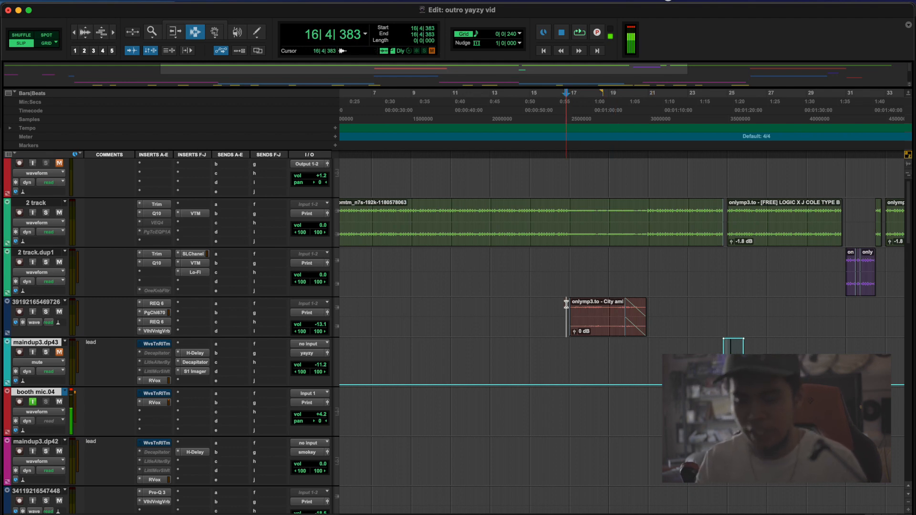
{"action": "key", "text": "t"}
{"action": "scroll", "coordinate": [566, 304], "scroll_direction": "right", "scroll_amount": 2}
{"action": "left_click", "coordinate": [545, 304]}
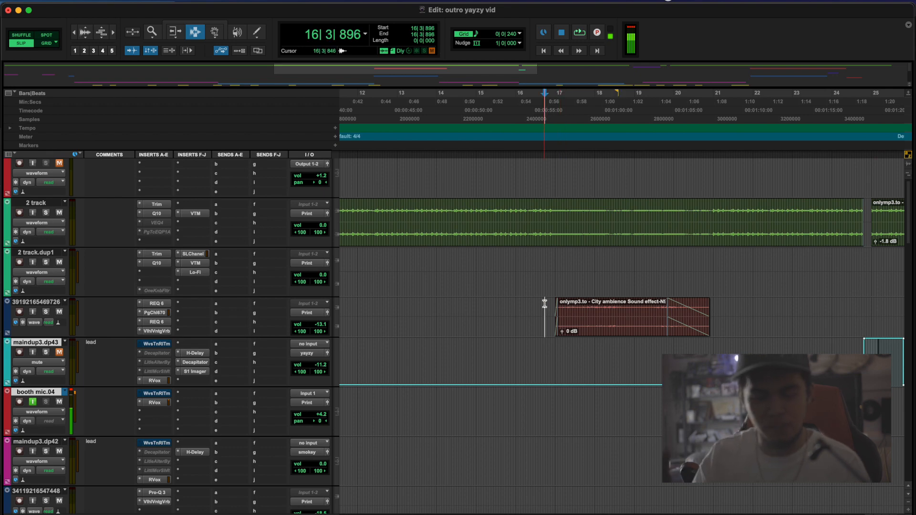
- Examine both REQ 6 equalizers, the PuigChild 670 and ValhallaVintageVerb on the City ambience track
{"action": "left_click", "coordinate": [153, 304]}
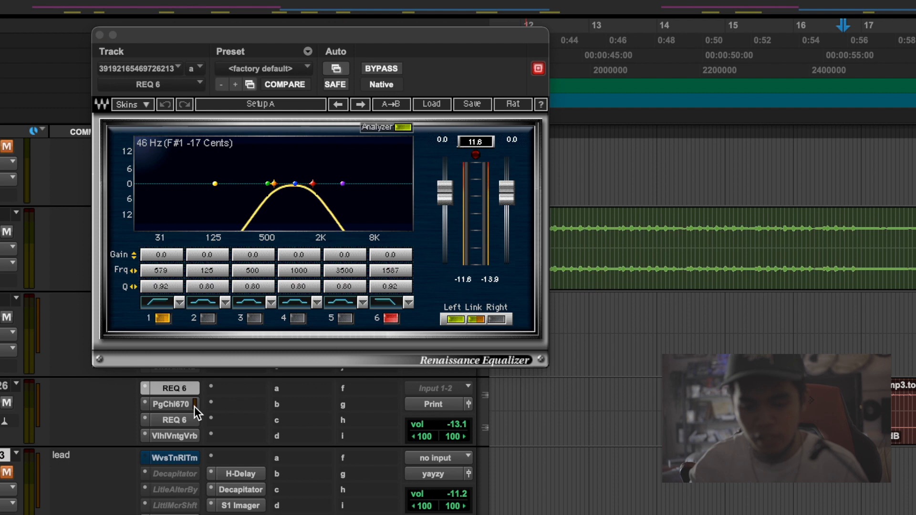
{"action": "left_click", "coordinate": [194, 406]}
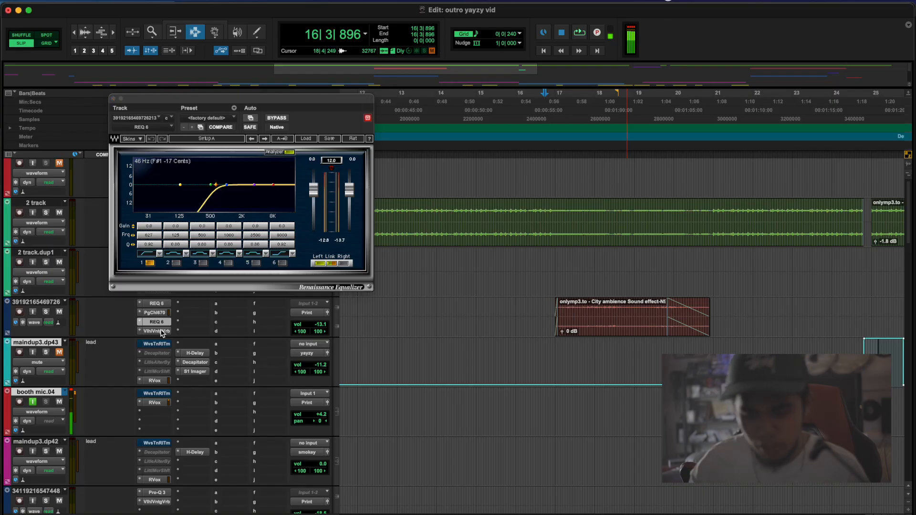
{"action": "left_click", "coordinate": [156, 331]}
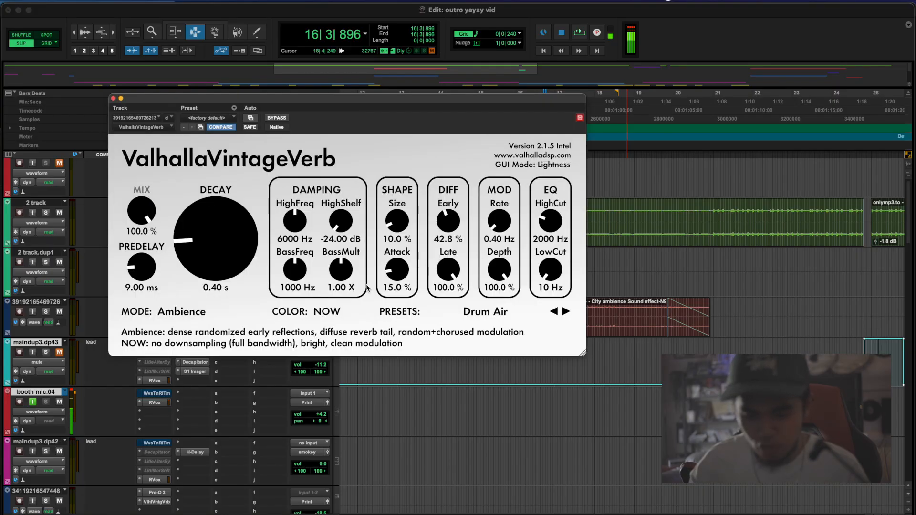
{"action": "left_click", "coordinate": [114, 99]}
- Solo the City ambience track and compare its sound with all its inserts bypassed and active
{"action": "left_click", "coordinate": [46, 313]}
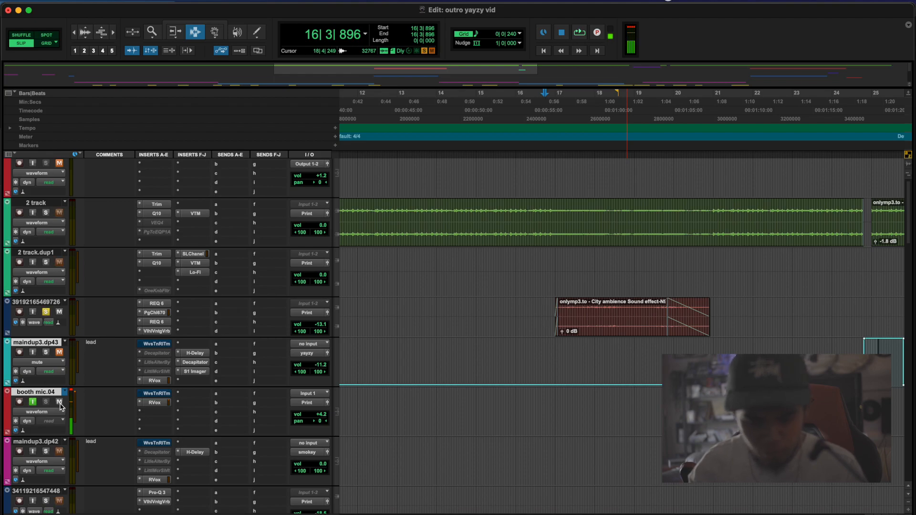
{"action": "left_click", "coordinate": [156, 303]}
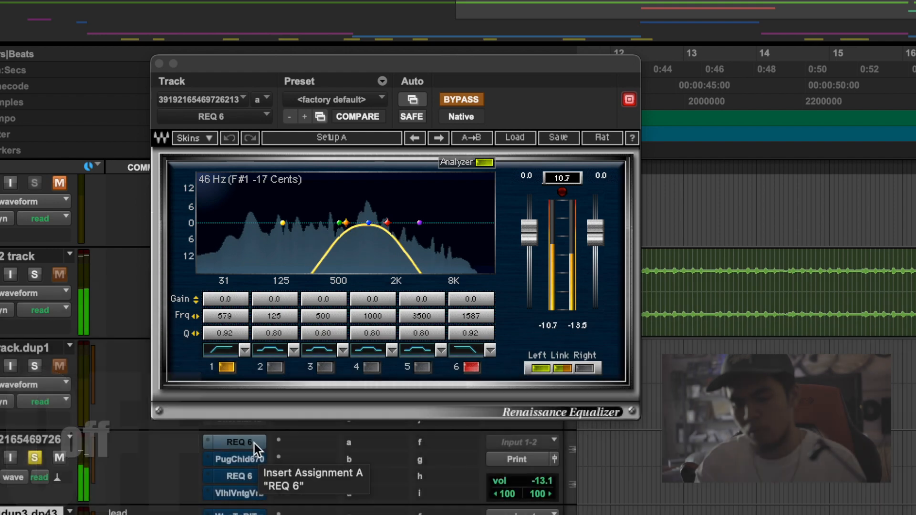
{"action": "left_click", "coordinate": [254, 442]}
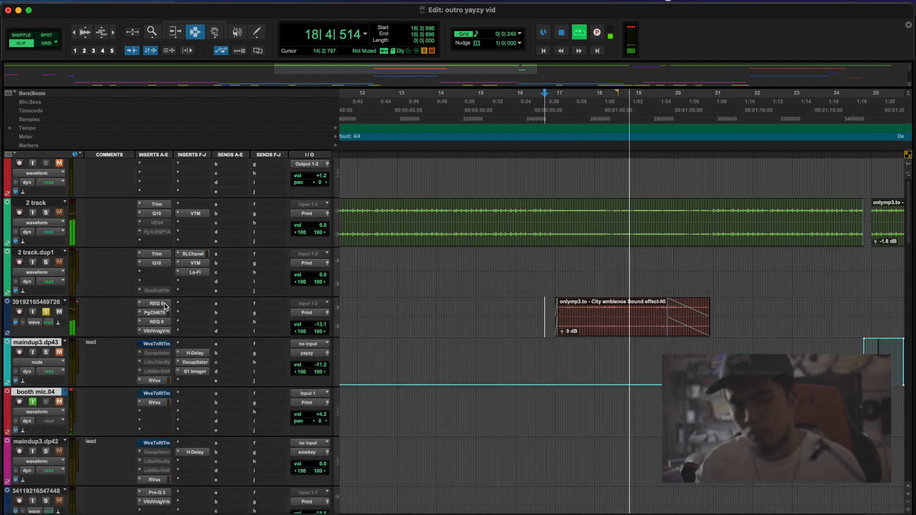
{"action": "key", "text": "space"}
- Clear all solos and audition the City ambience clip within the full mix from 16|3|896
{"action": "left_click", "coordinate": [48, 213], "text": "alt"}
{"action": "key", "text": "space"}
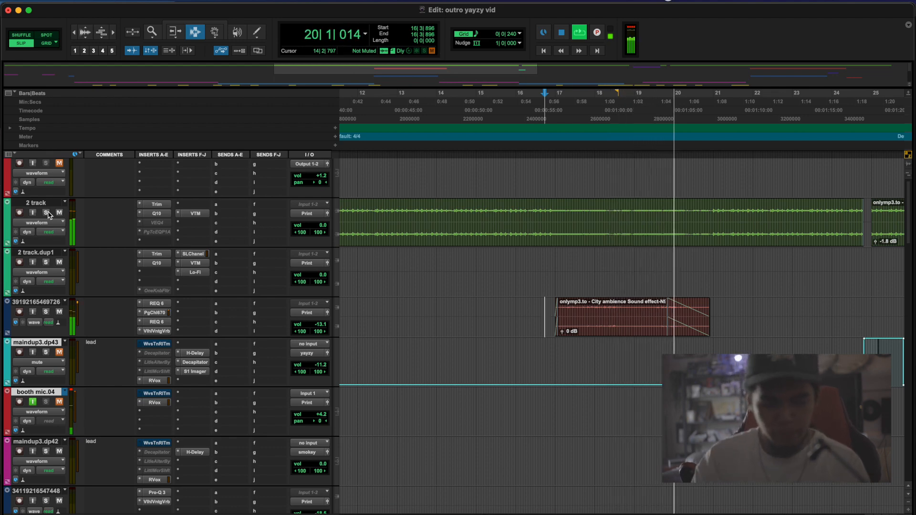
{"action": "key", "text": "space"}
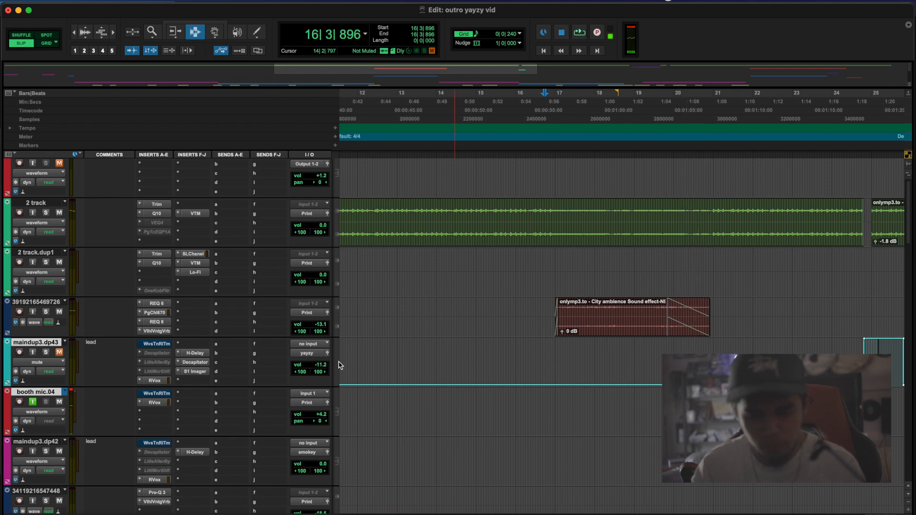
- Audition the second City ambience clip with the maindup3.dp41 and maindup3.dp42 vocals from 40|2|805, muting booth mic.04
{"action": "scroll", "coordinate": [635, 345], "scroll_direction": "right", "scroll_amount": 15}
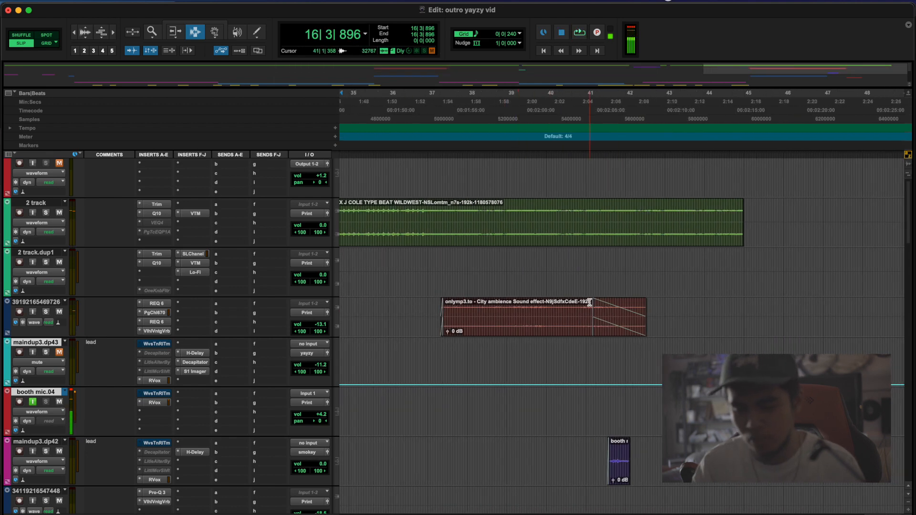
{"action": "scroll", "coordinate": [581, 292], "scroll_direction": "down", "scroll_amount": 5}
{"action": "key", "text": "space"}
{"action": "scroll", "coordinate": [524, 293], "scroll_direction": "up", "scroll_amount": 5}
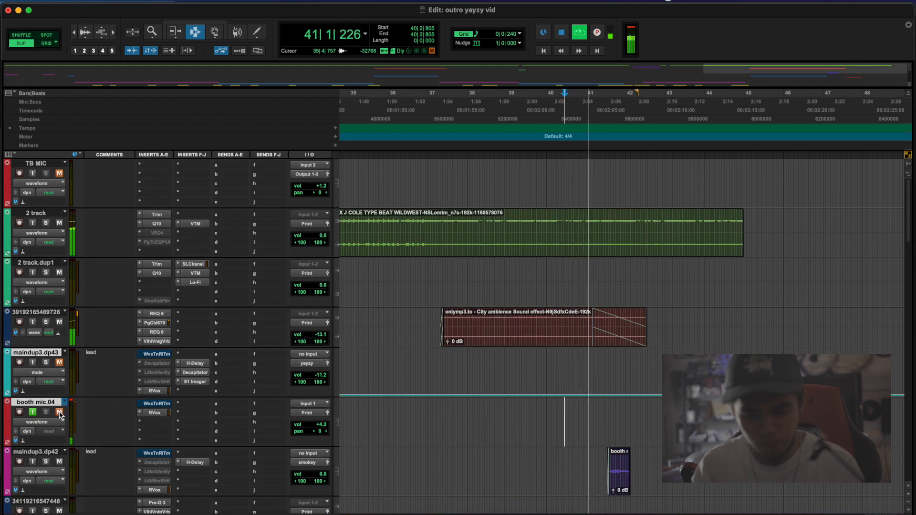
{"action": "scroll", "coordinate": [556, 389], "scroll_direction": "down", "scroll_amount": 5}
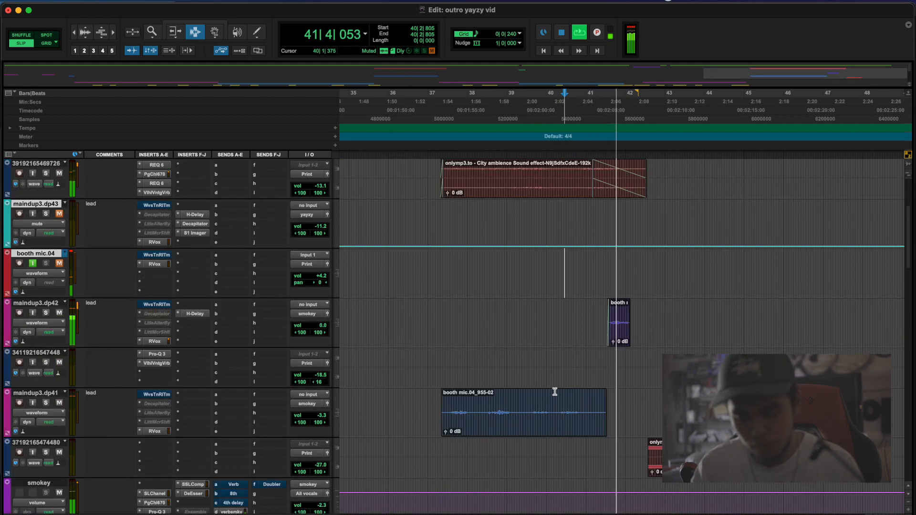
{"action": "scroll", "coordinate": [554, 389], "scroll_direction": "up", "scroll_amount": 2}
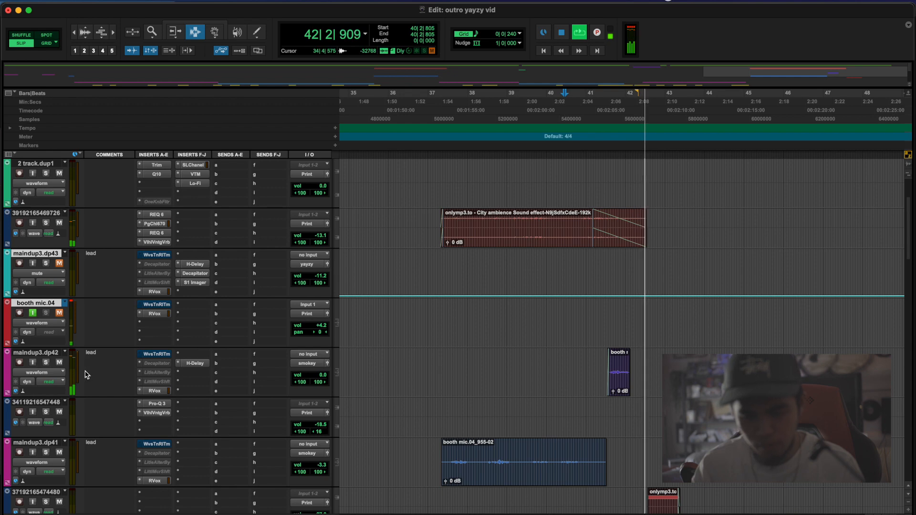
{"action": "key", "text": "space"}
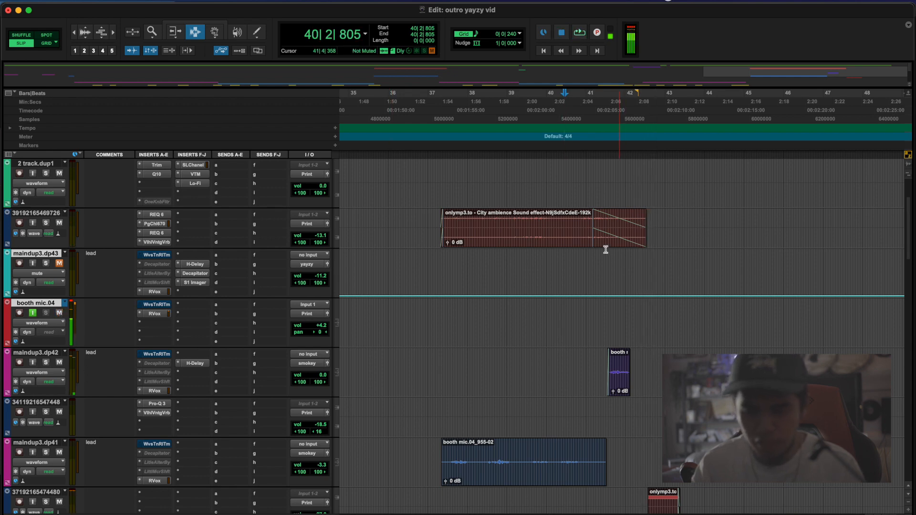
- Examine the H-Delay filters on maindup3.dp42 and audition its vocal throw from 41|3|027 with booth mic.04 muted
{"action": "left_click", "coordinate": [193, 364]}
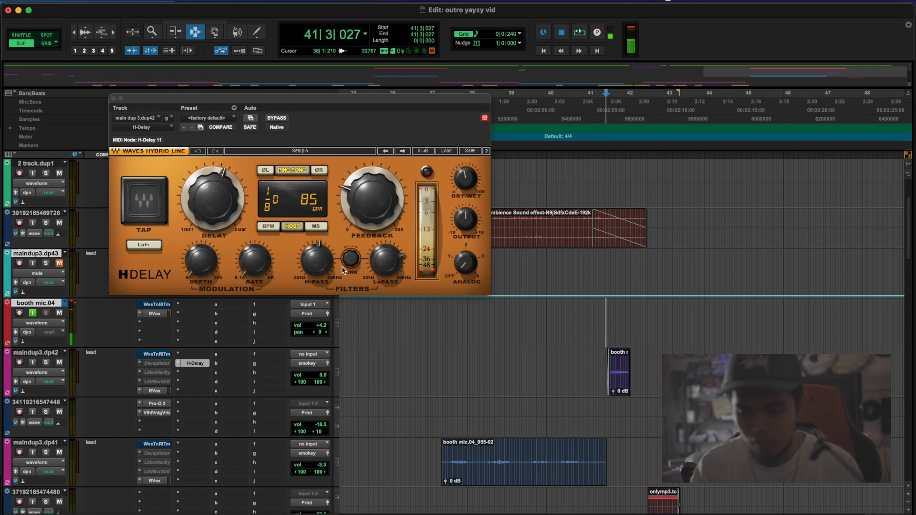
{"action": "left_click_drag", "start_coordinate": [327, 265], "coordinate": [322, 269]}
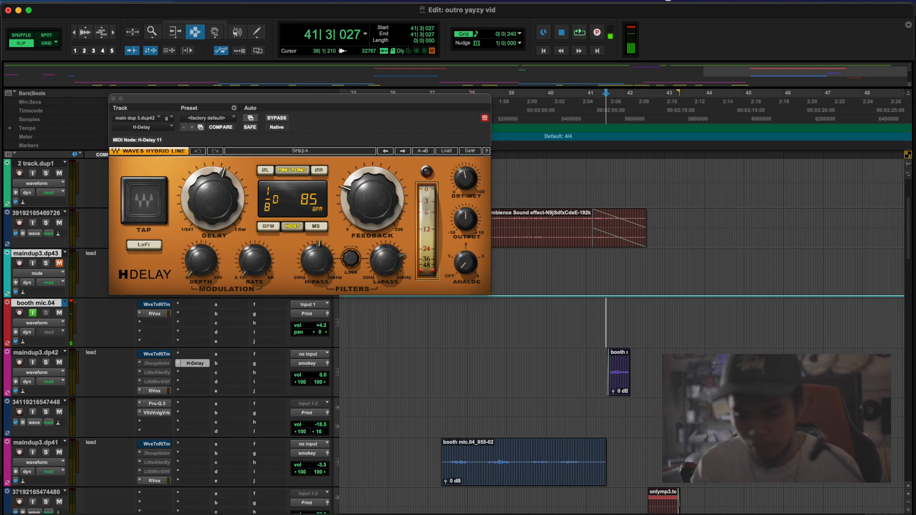
{"action": "left_click", "coordinate": [59, 313]}
{"action": "key", "text": "space"}
{"action": "scroll", "coordinate": [329, 373], "scroll_direction": "down", "scroll_amount": 5}
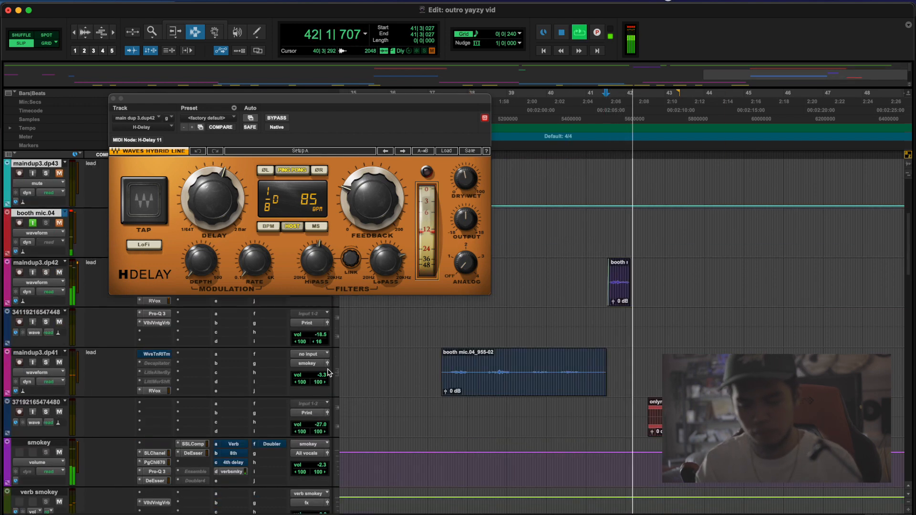
{"action": "scroll", "coordinate": [125, 367], "scroll_direction": "up", "scroll_amount": 3}
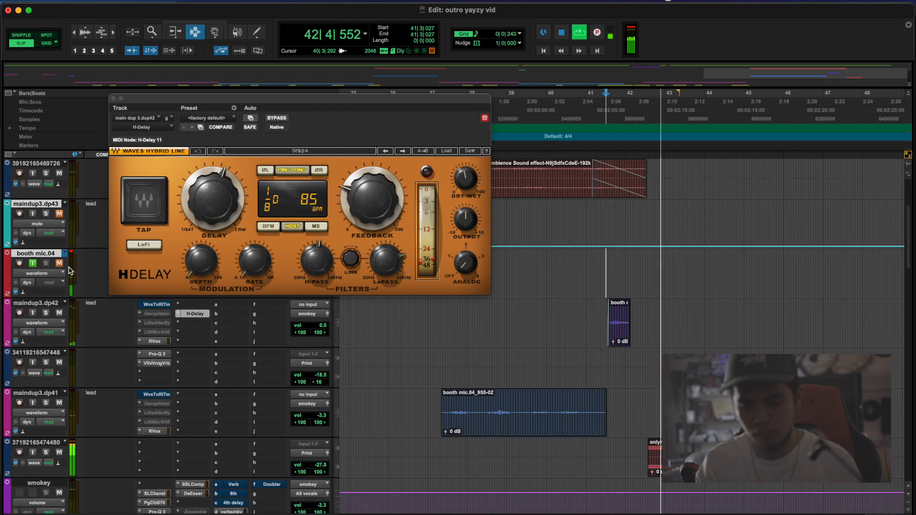
{"action": "key", "text": "space"}
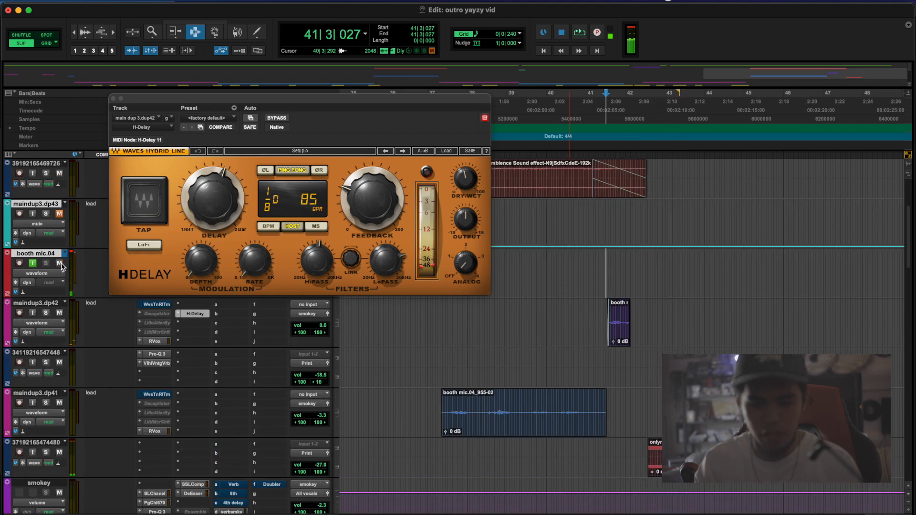
- Audition the short sound effect clip on the track below maindup3.dp41 from 42|3|258 with booth mic.04 muted
{"action": "left_click_drag", "start_coordinate": [643, 450], "coordinate": [715, 451]}
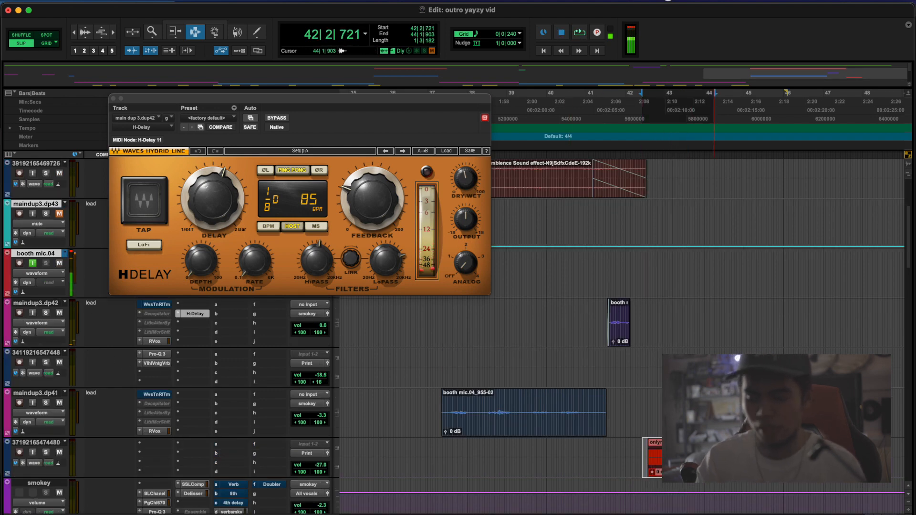
{"action": "left_click_drag", "start_coordinate": [644, 451], "coordinate": [665, 452]}
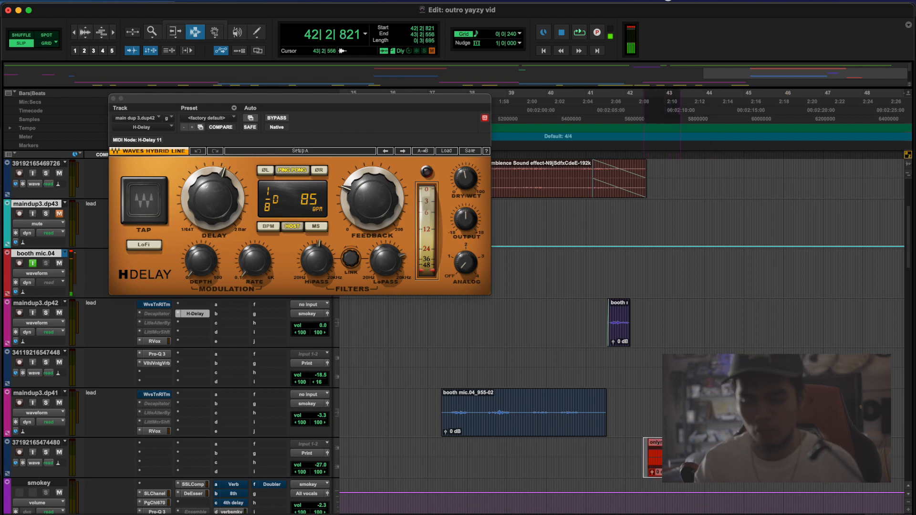
{"action": "left_click", "coordinate": [649, 446]}
{"action": "key", "text": "space"}
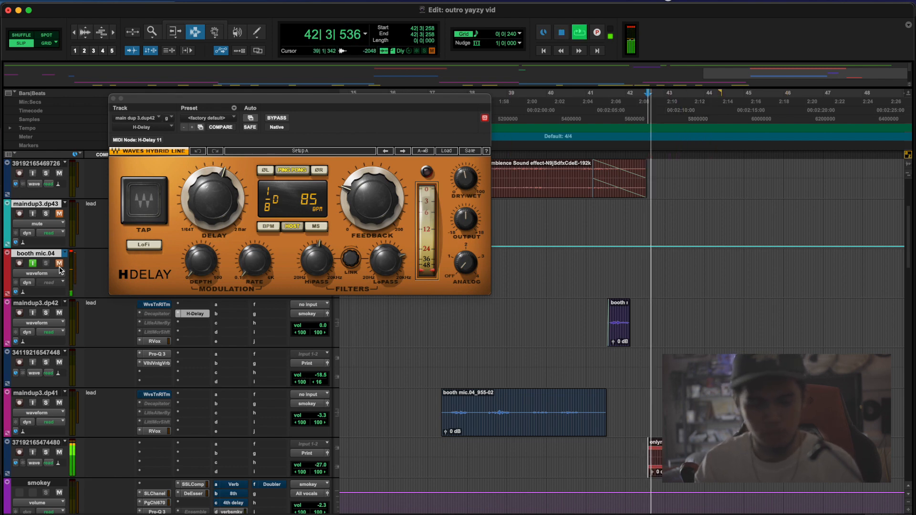
{"action": "left_click", "coordinate": [60, 263]}
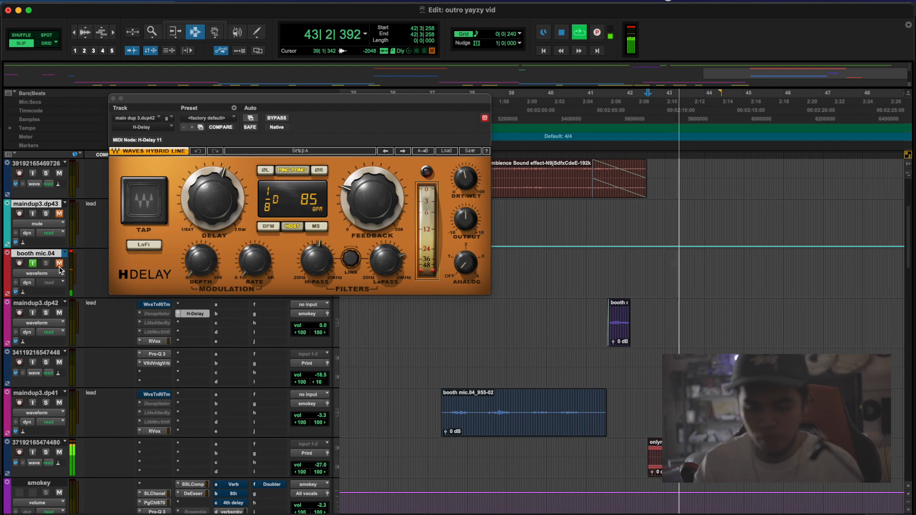
{"action": "key", "text": "space"}
- Close the H-Delay window and play the whole song from the session start, viewing the tracks during playback
{"action": "key", "text": "r"}
{"action": "key", "text": "r"}
{"action": "key", "text": "r"}
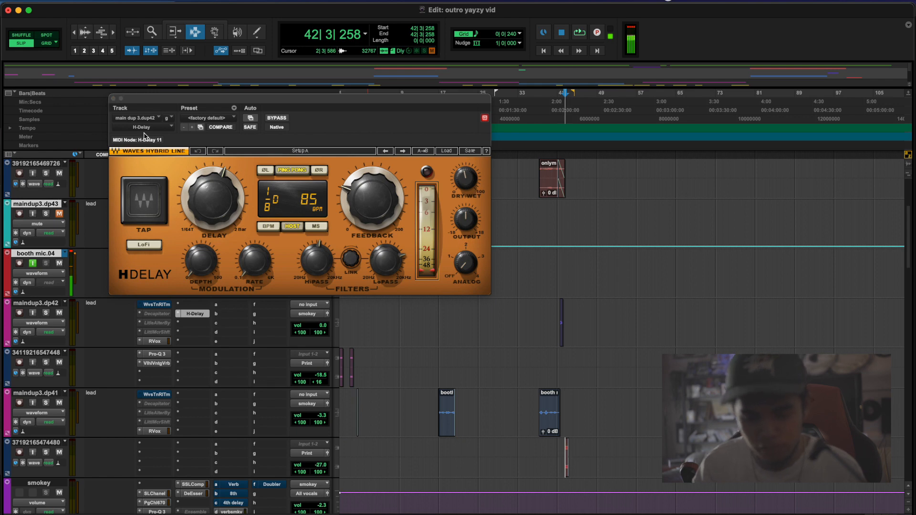
{"action": "left_click", "coordinate": [113, 99]}
{"action": "key", "text": "Return"}
{"action": "key", "text": "space"}
{"action": "scroll", "coordinate": [420, 299], "scroll_direction": "up", "scroll_amount": 5}
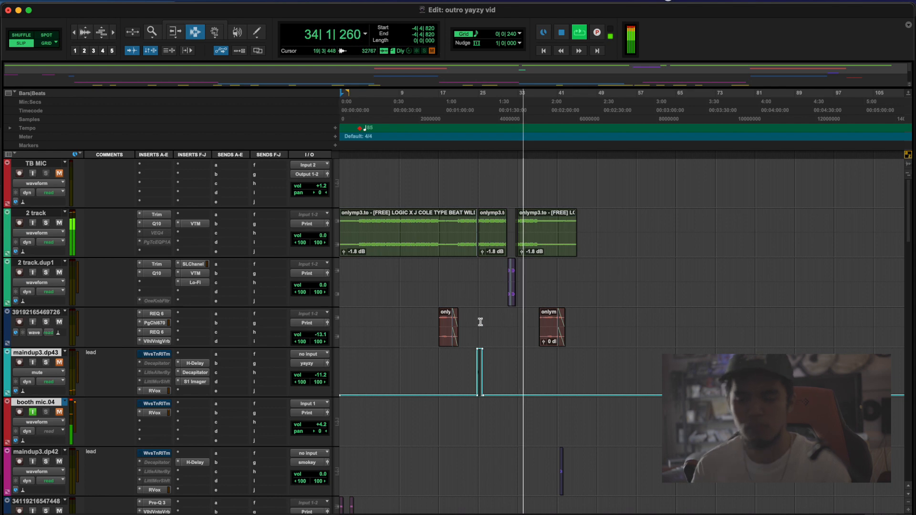
{"action": "scroll", "coordinate": [508, 318], "scroll_direction": "down", "scroll_amount": 6}
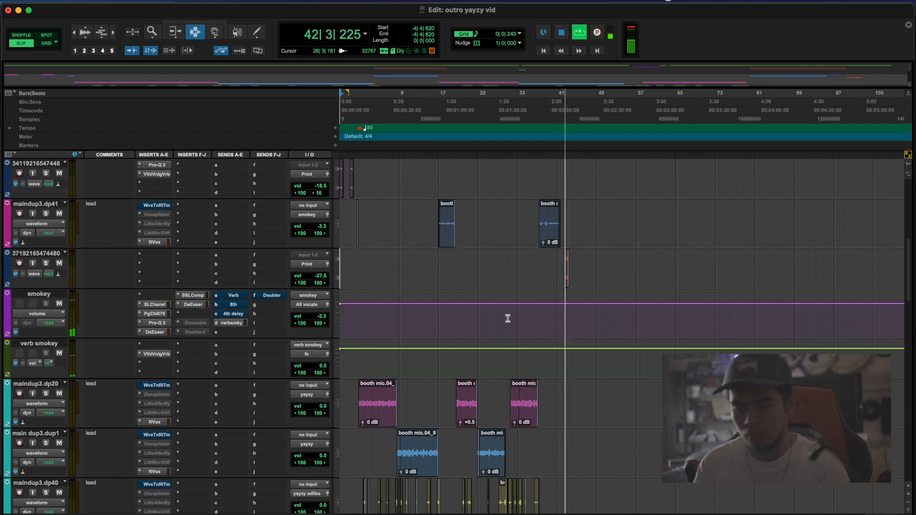
{"action": "scroll", "coordinate": [508, 318], "scroll_direction": "up", "scroll_amount": 7}
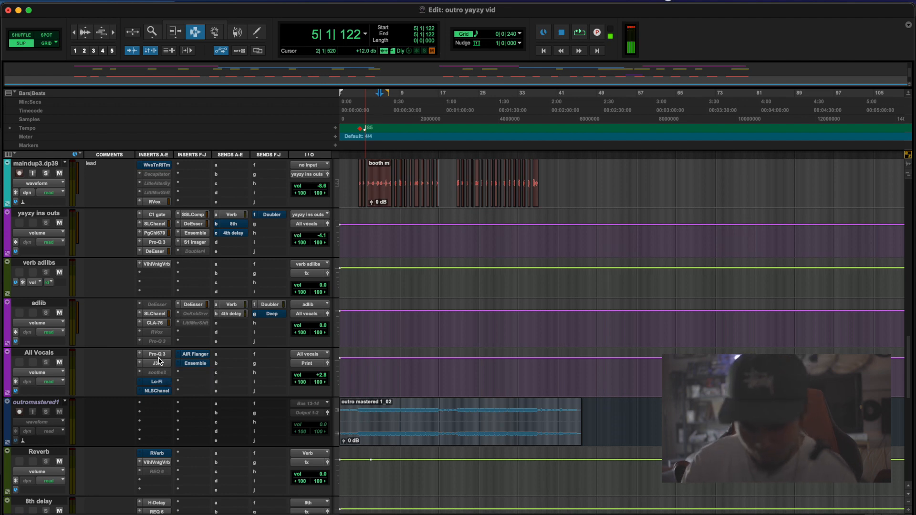
- Examine the Pro-Q 3 equalizer and the J37 tape plugin on the All Vocals bus
{"action": "left_click", "coordinate": [157, 356]}
{"action": "left_click", "coordinate": [114, 99]}
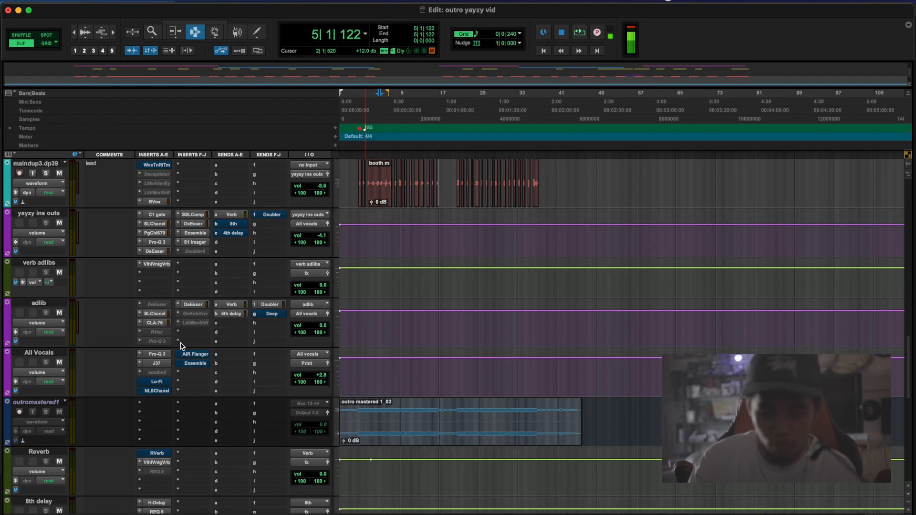
{"action": "left_click", "coordinate": [158, 365]}
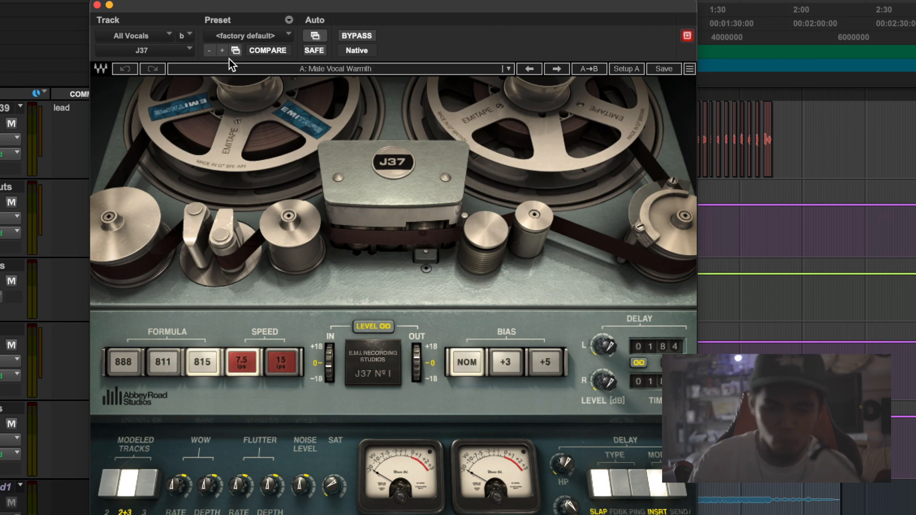
{"action": "left_click", "coordinate": [97, 5]}
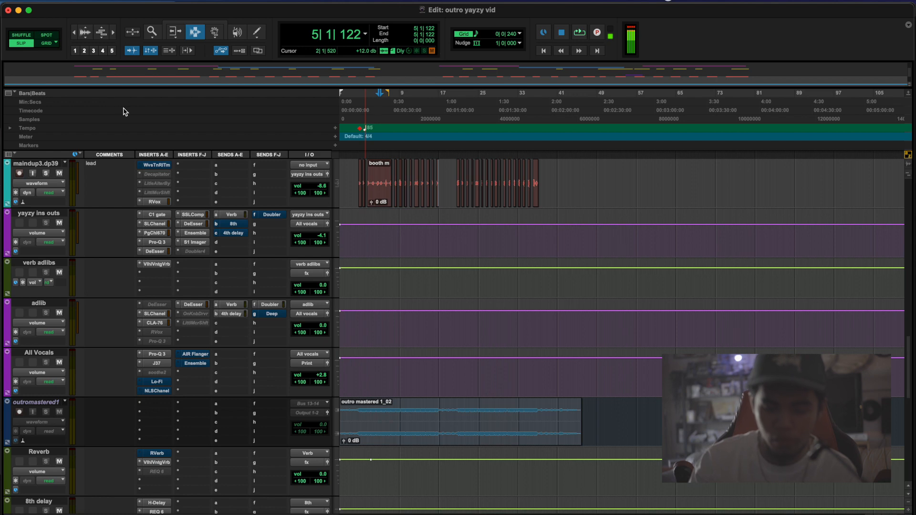
{"action": "left_click", "coordinate": [156, 364]}
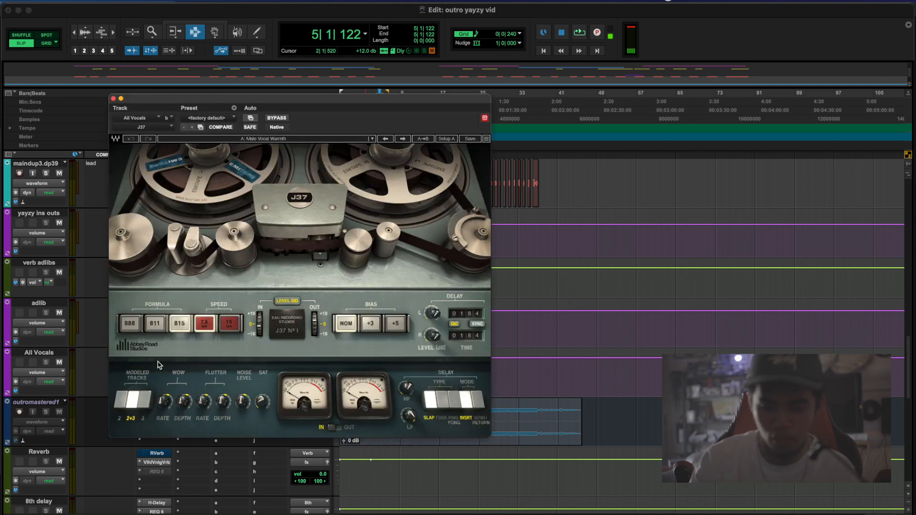
{"action": "left_click", "coordinate": [113, 98]}
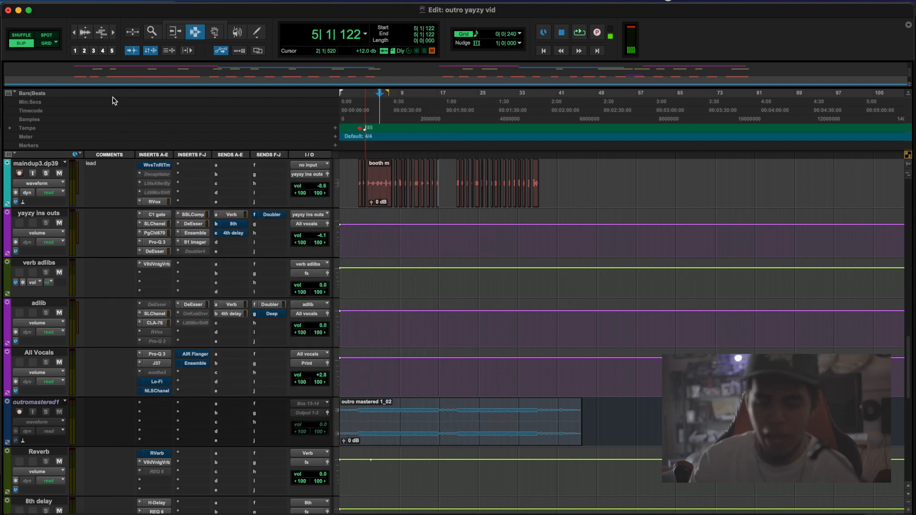
- Save the session and close it
{"action": "scroll", "coordinate": [437, 297], "scroll_direction": "up", "scroll_amount": 15}
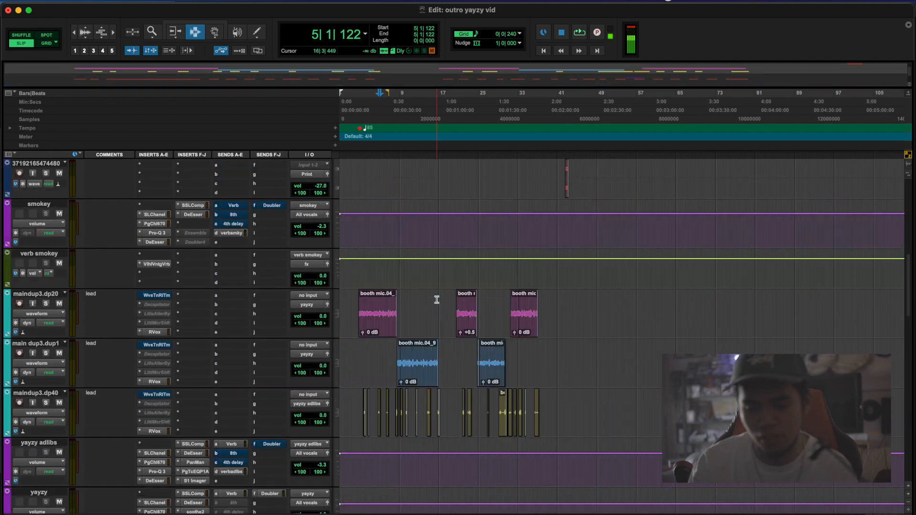
{"action": "left_click", "coordinate": [71, 1]}
{"action": "left_click", "coordinate": [97, 78]}
{"action": "left_click", "coordinate": [72, 1]}
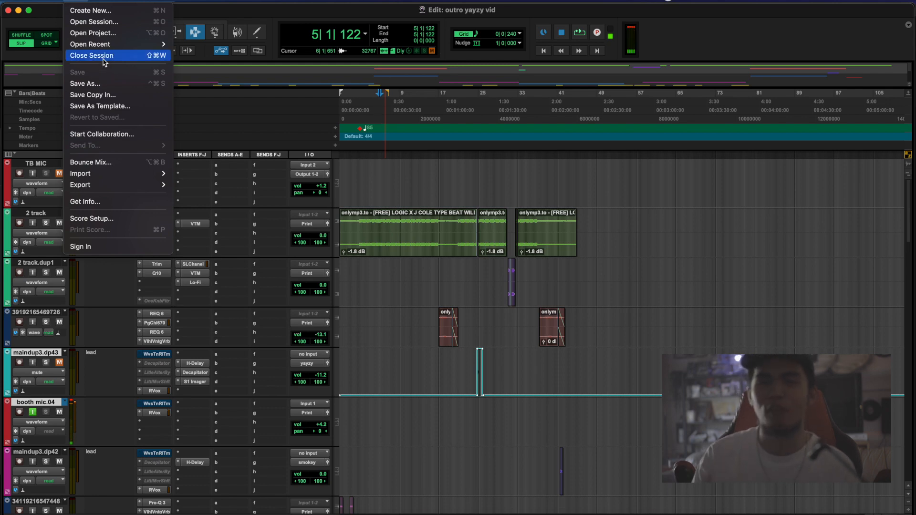